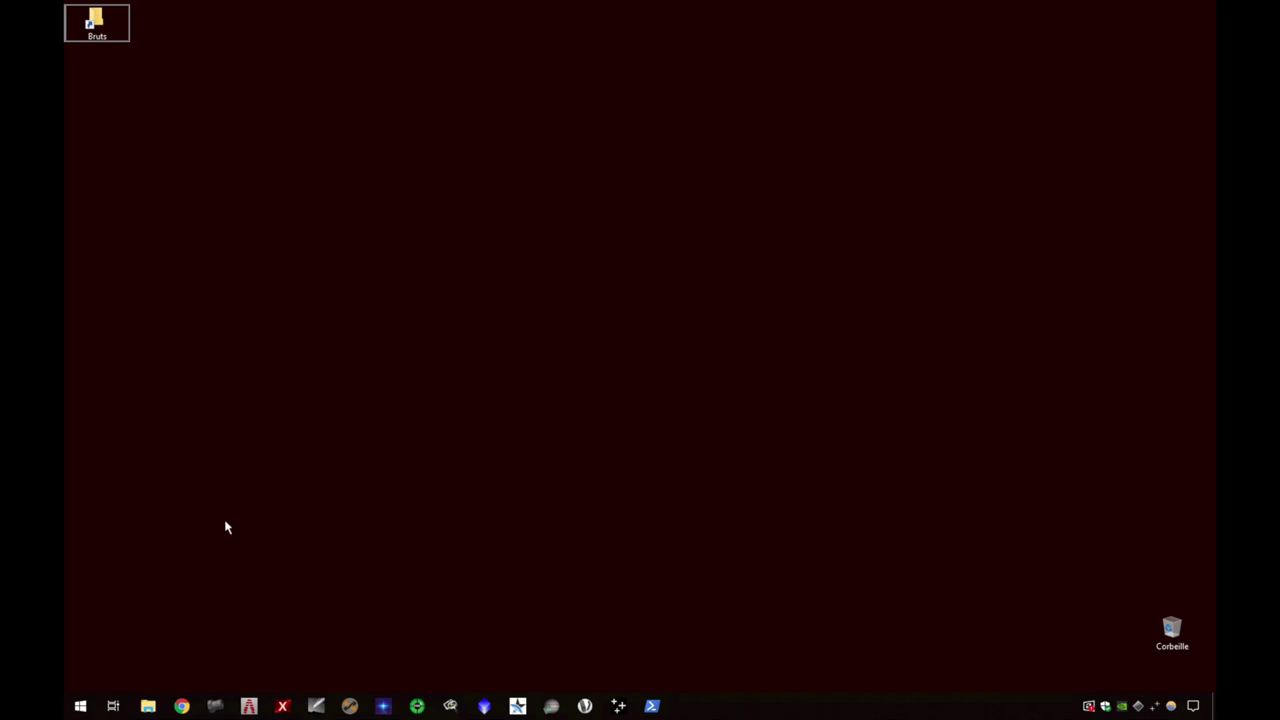
Step: Launch the Boltwood Simulator and move its window to the upper-right area of the desktop
left_click(80, 706)
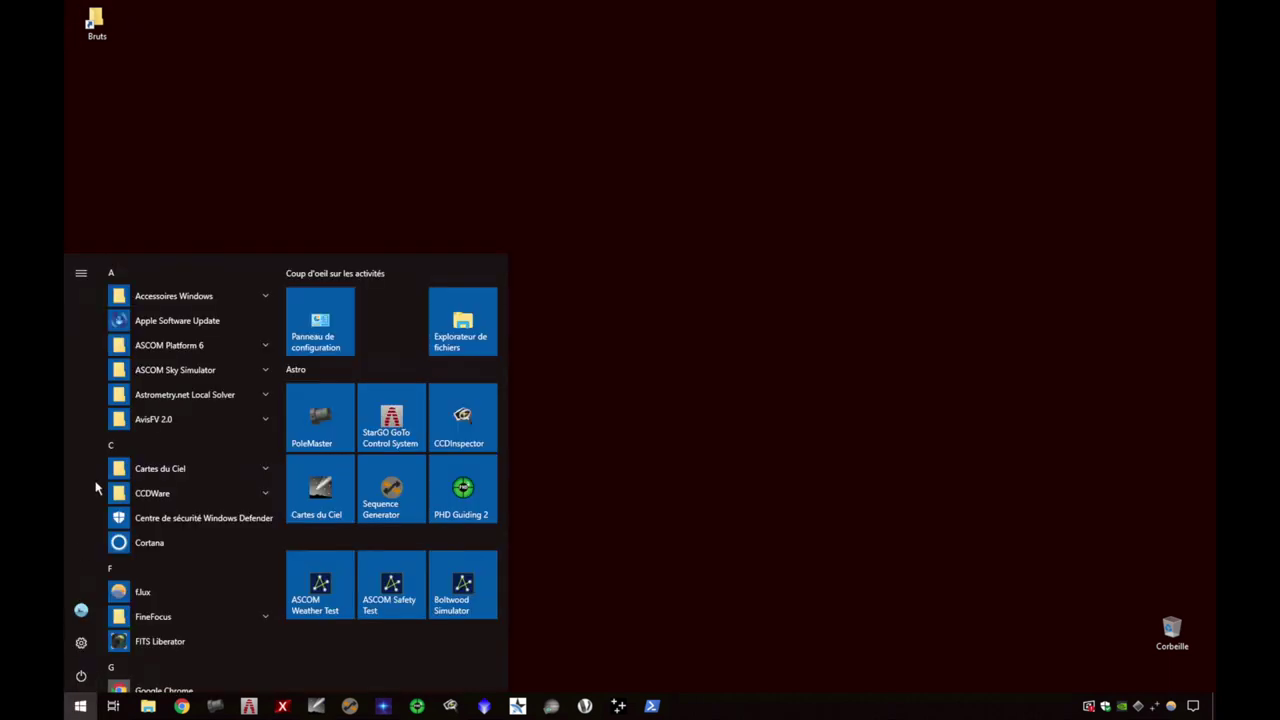
left_click(466, 598)
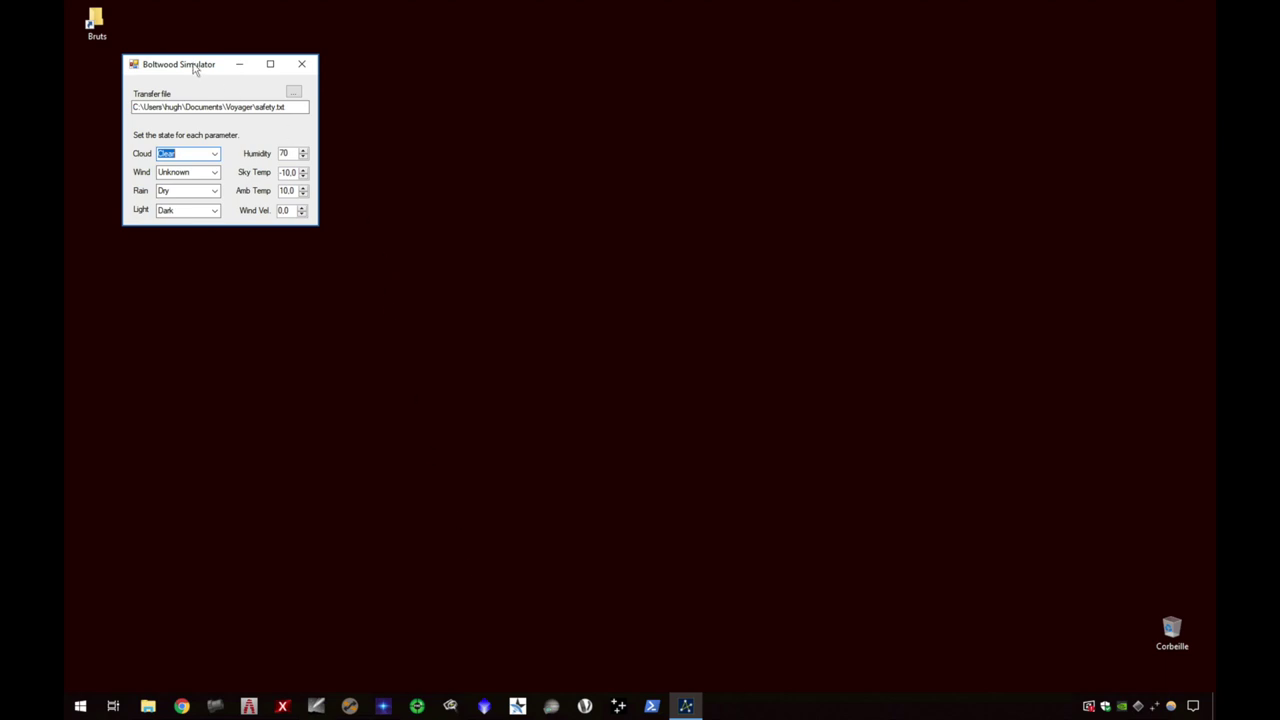
left_click_drag(195, 66, 981, 45)
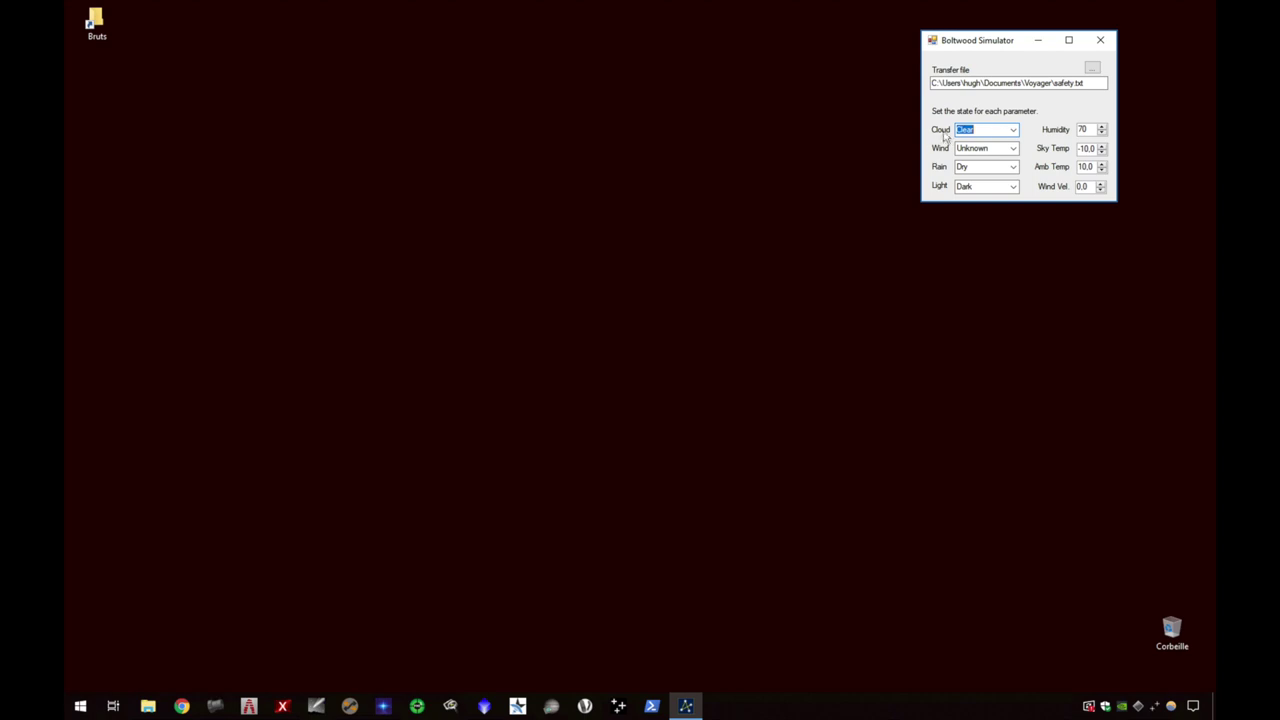
left_click(845, 283)
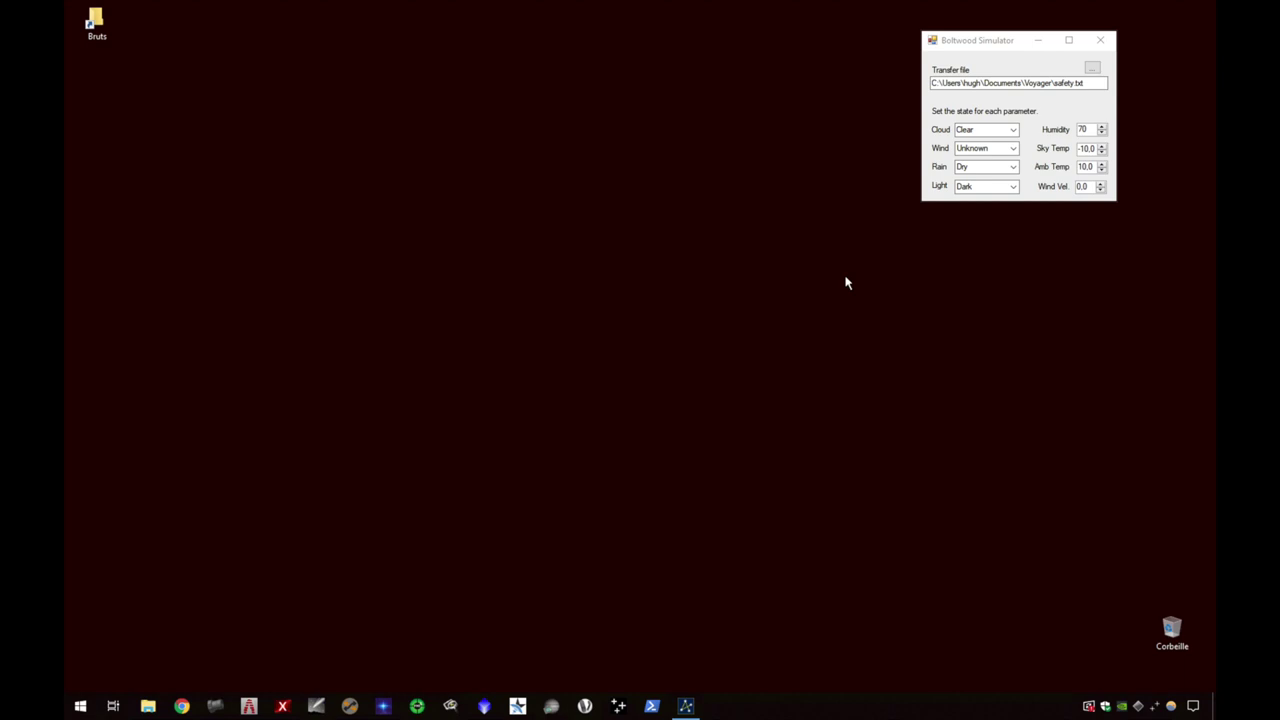
Step: Launch Voyager, allow it to make changes to the device, and open its setup form
left_click(585, 706)
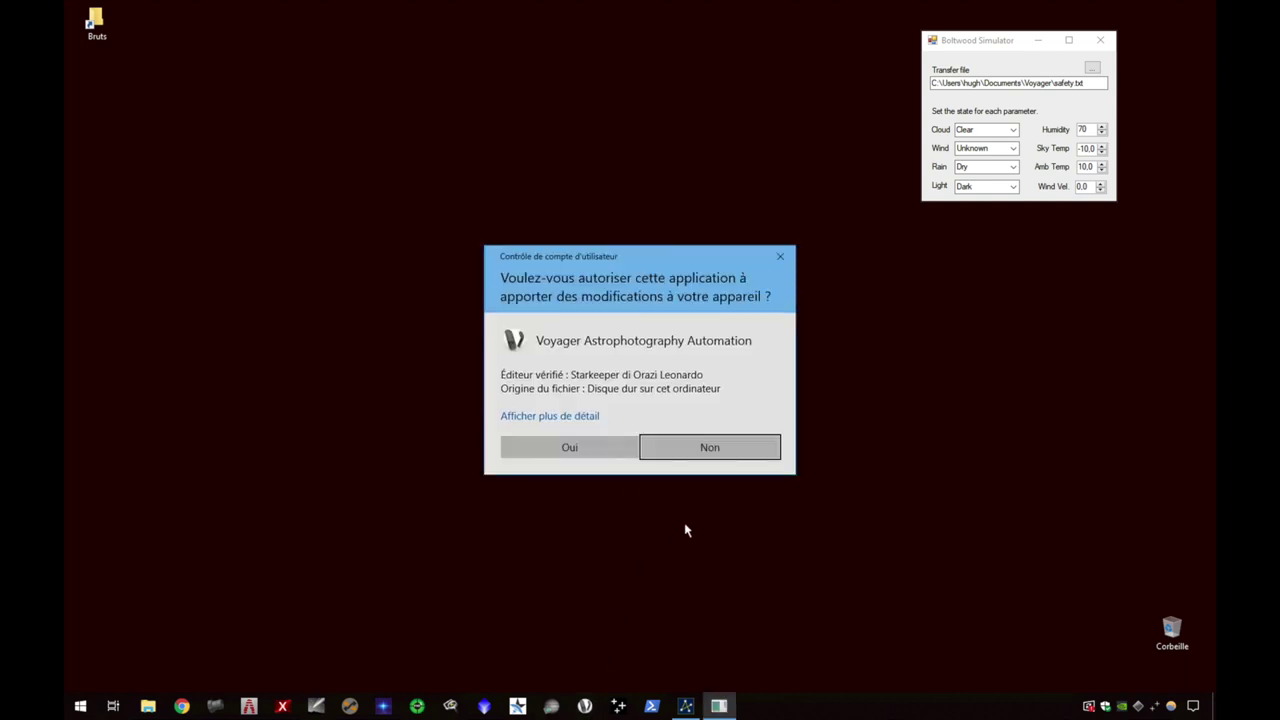
left_click(591, 448)
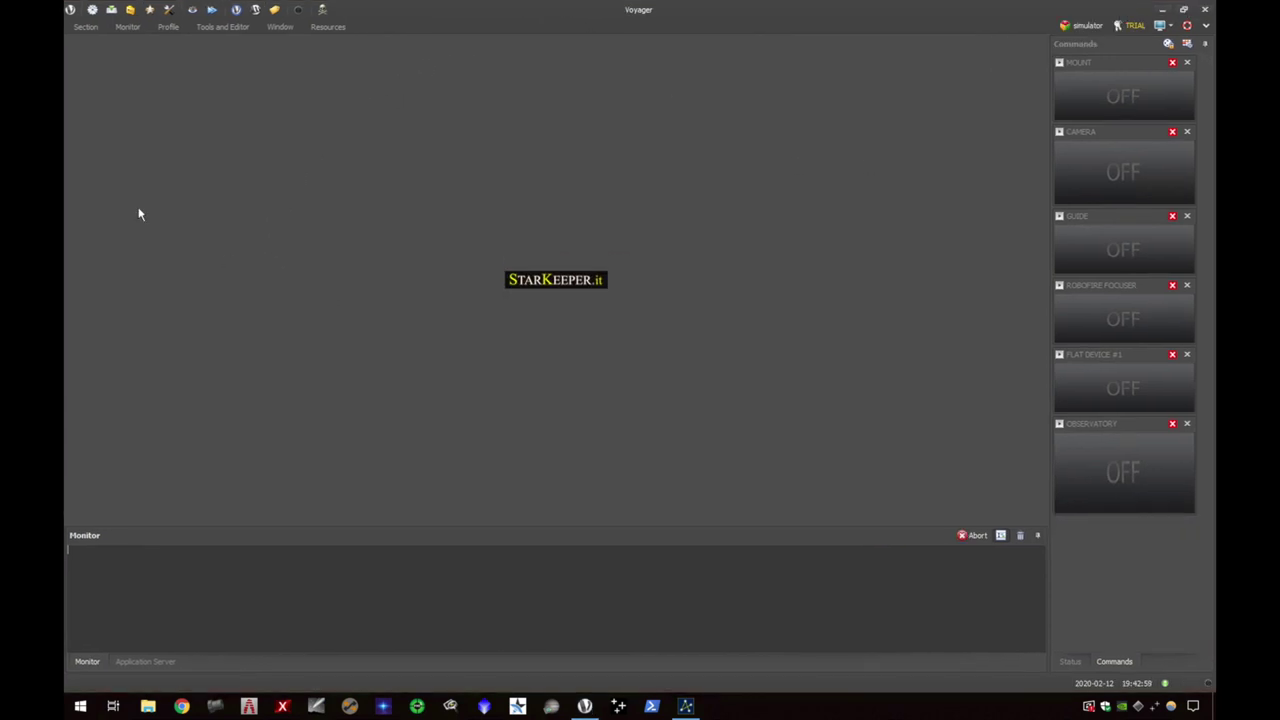
left_click(170, 11)
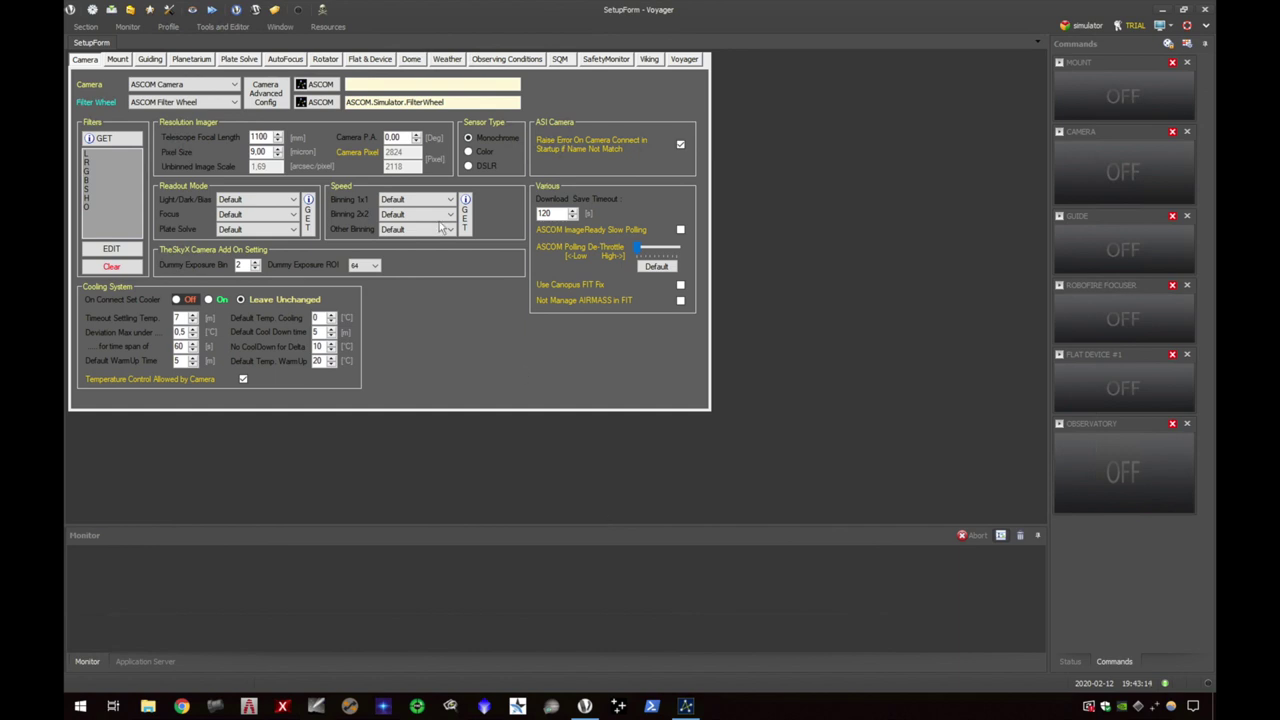
Step: Choose Sky Simulator as the ASCOM camera driver in the camera settings
left_click(330, 87)
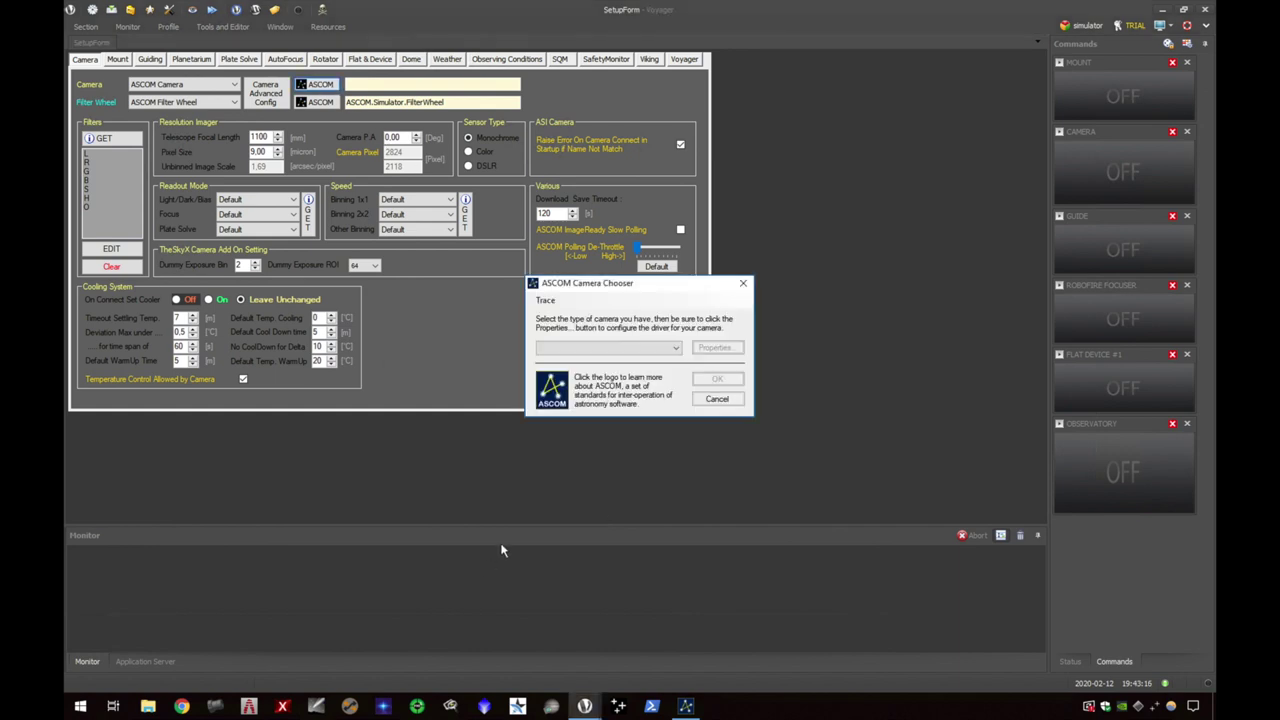
left_click(677, 348)
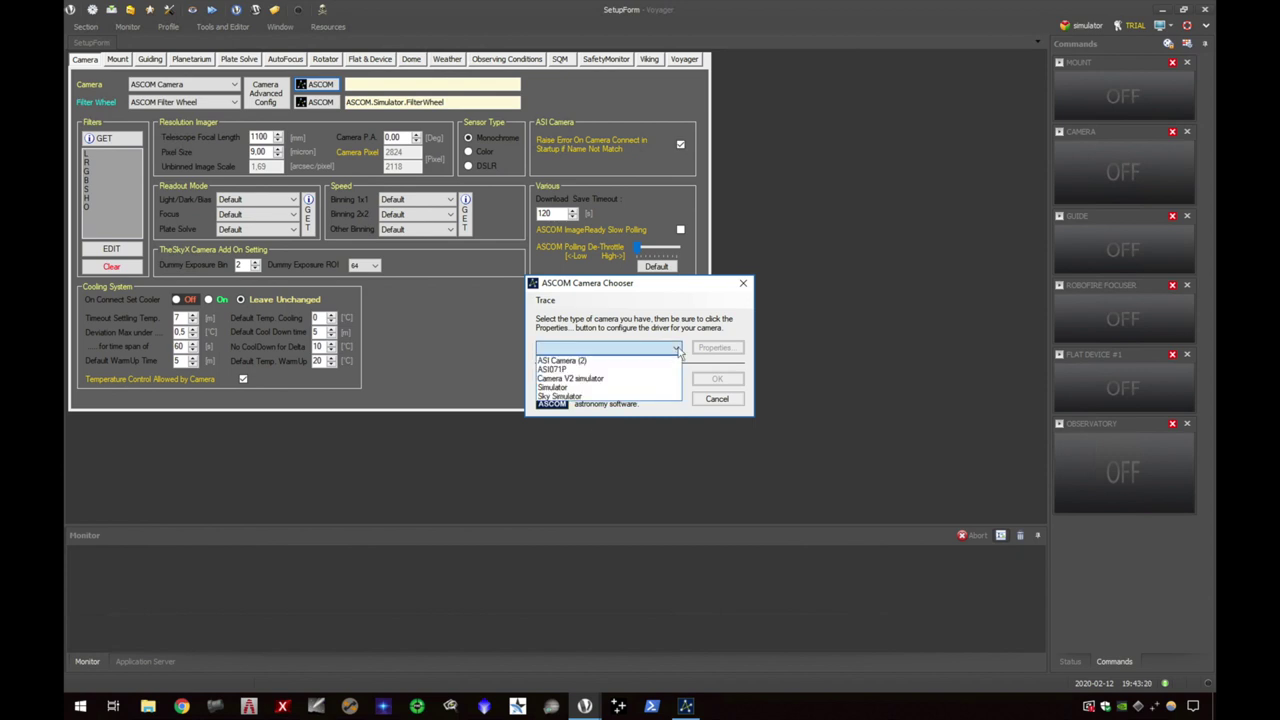
left_click(584, 397)
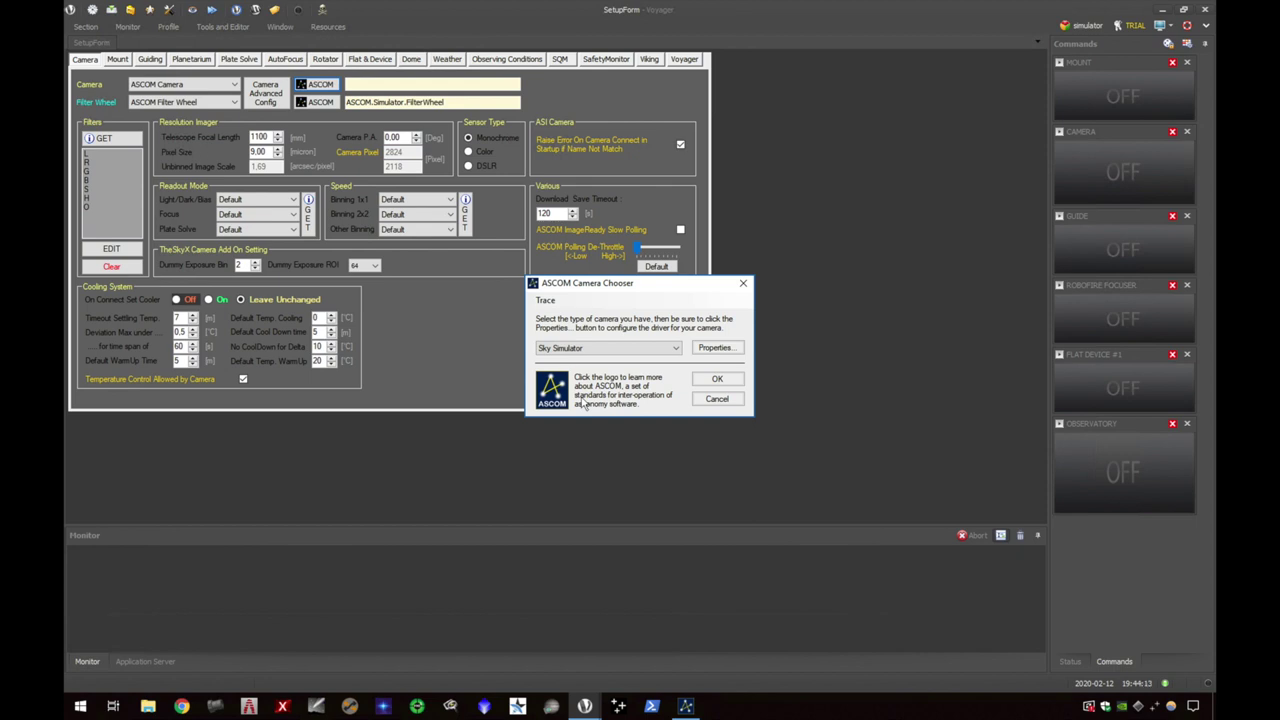
left_click(717, 378)
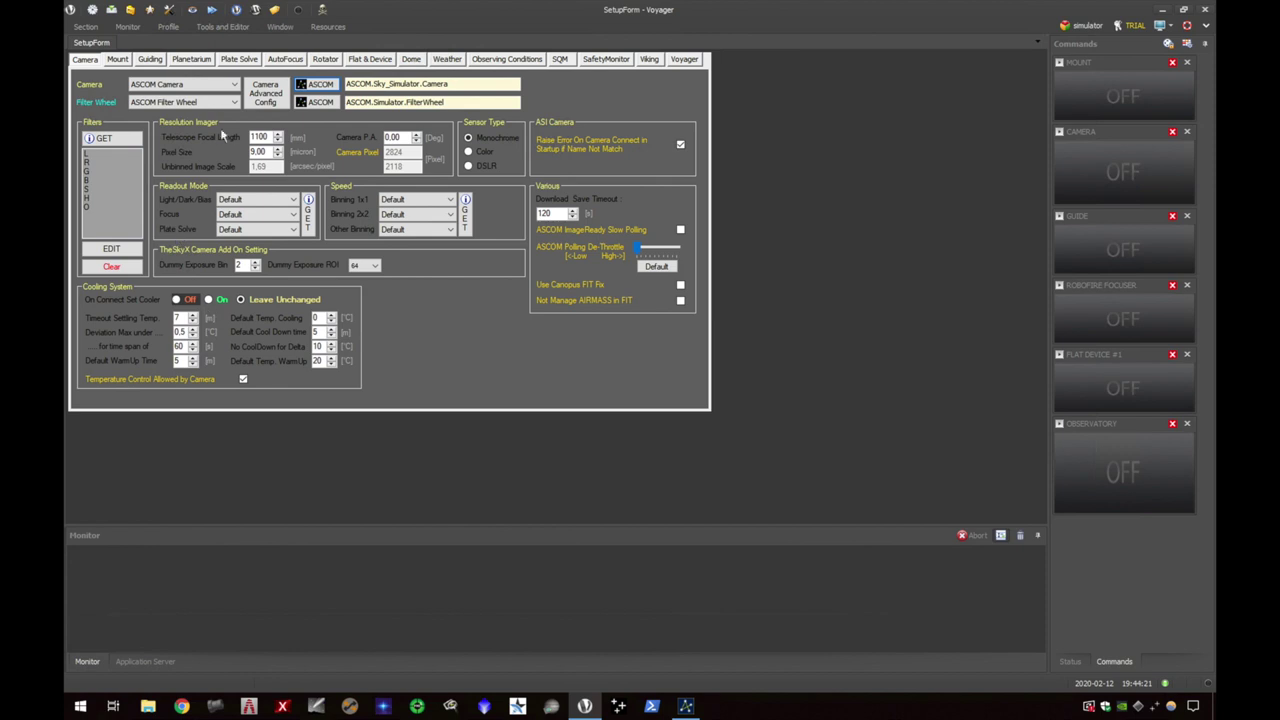
Step: Review the filter slots in the ASCOM Filter Wheel Simulator's properties and the filter configuration in Voyager's Filter Setup
left_click(318, 102)
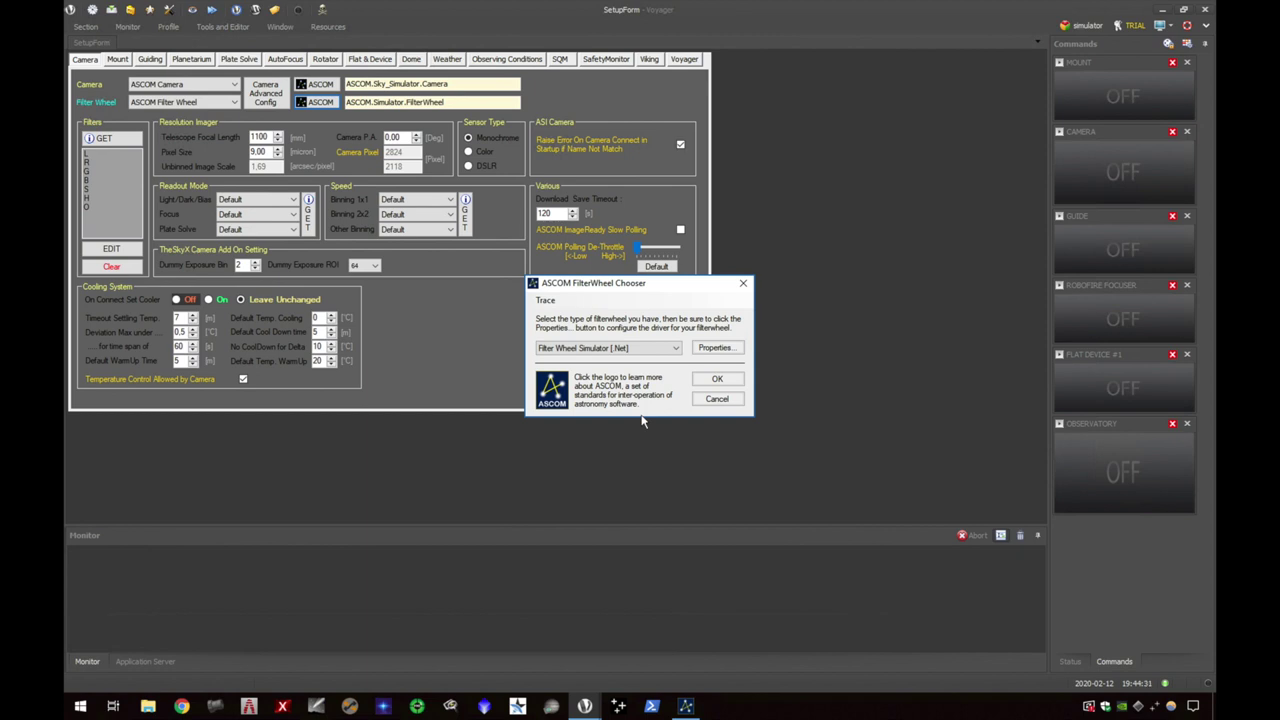
left_click(715, 349)
left_click(719, 706)
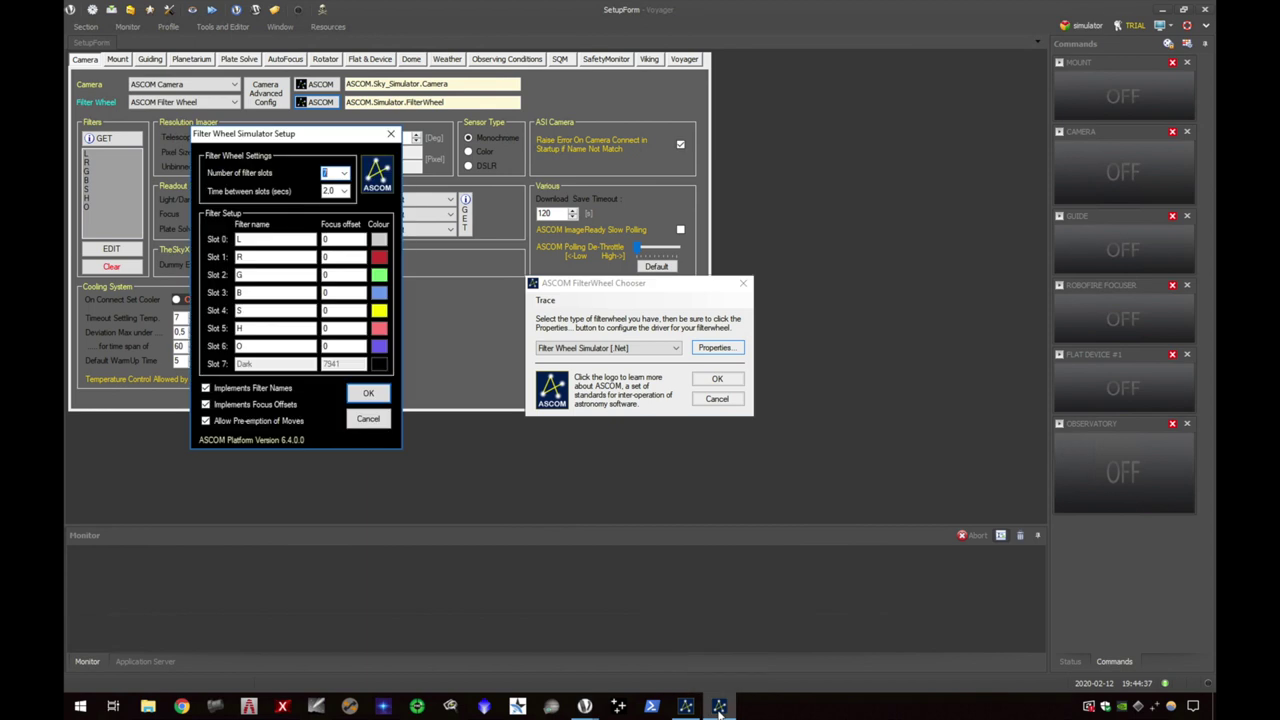
left_click_drag(245, 143, 888, 106)
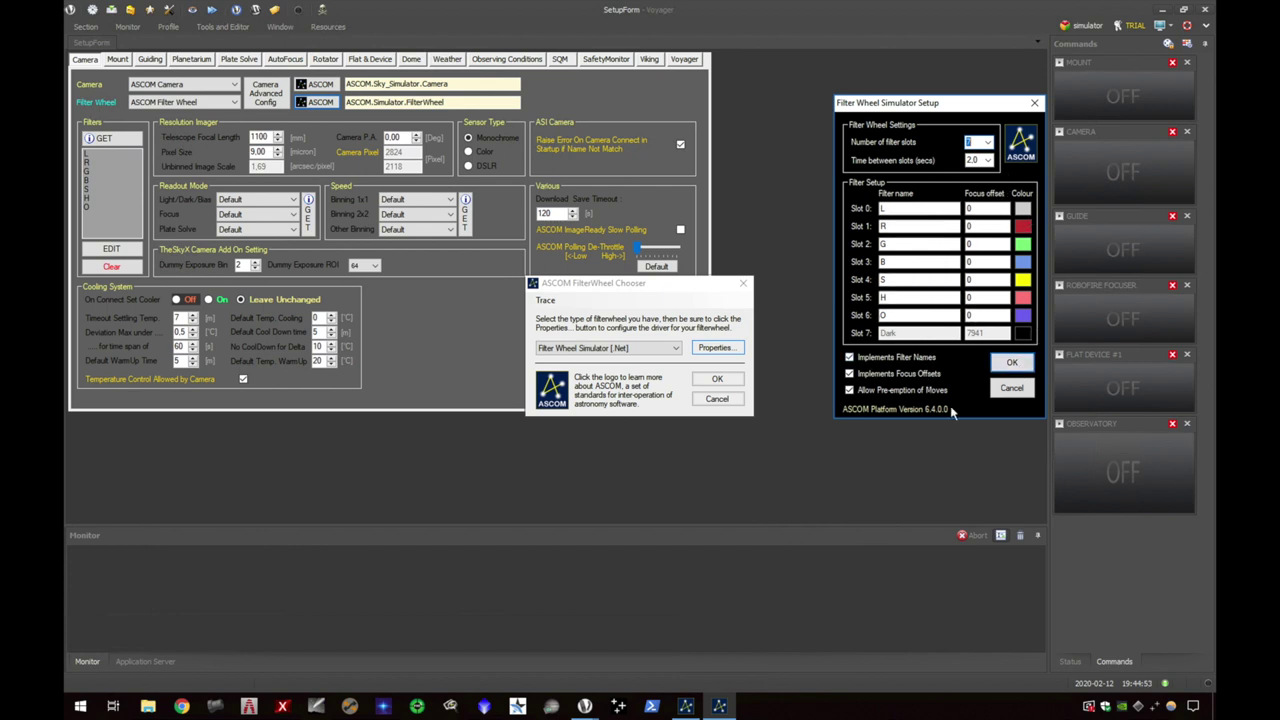
left_click(1012, 362)
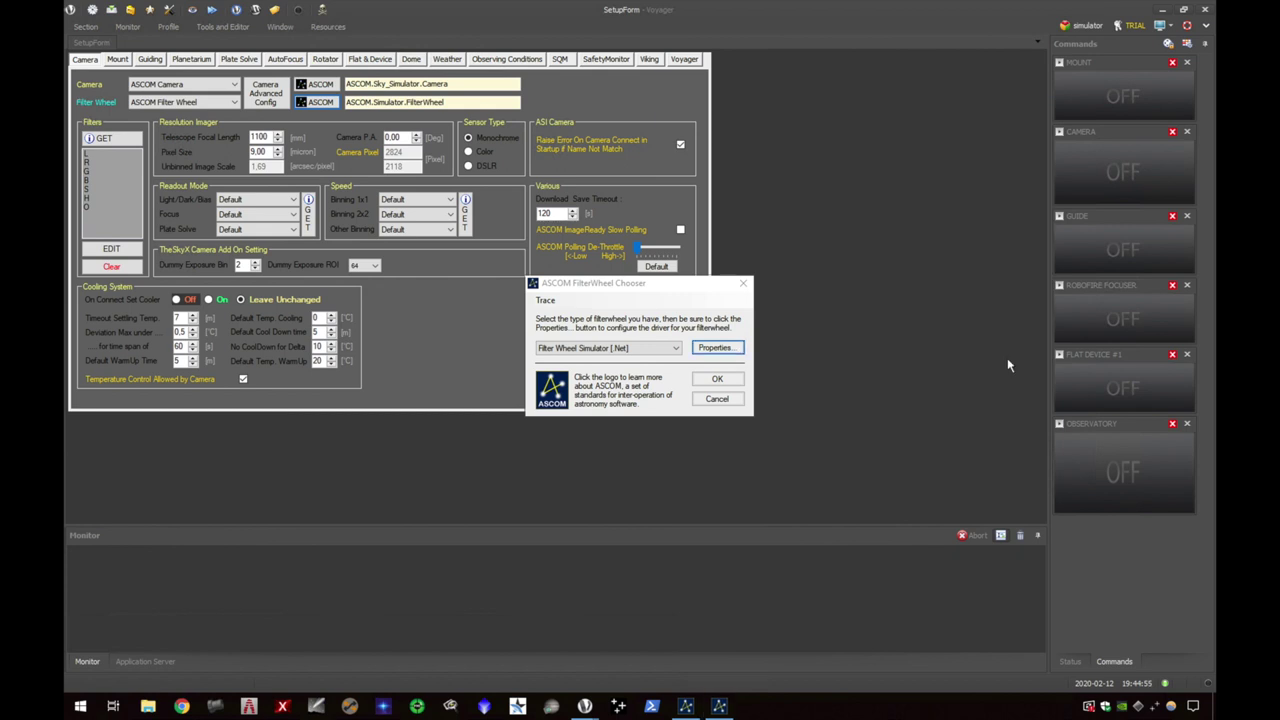
left_click(733, 384)
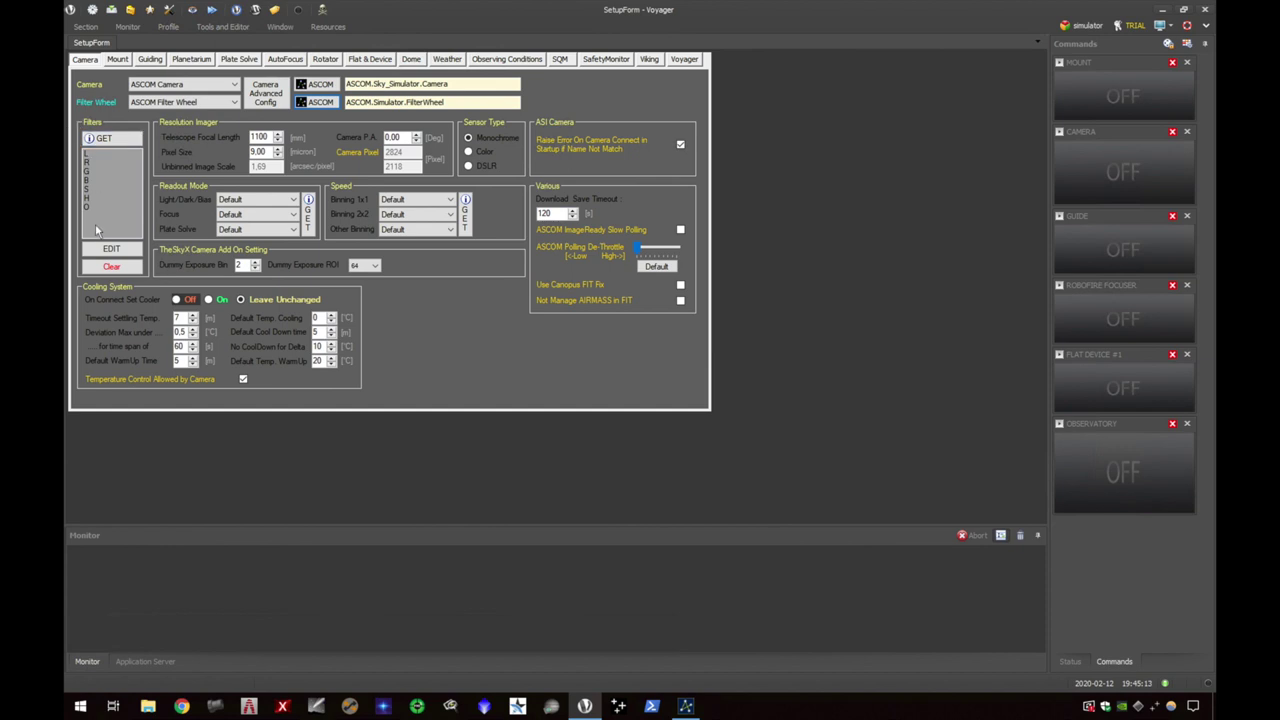
left_click(118, 249)
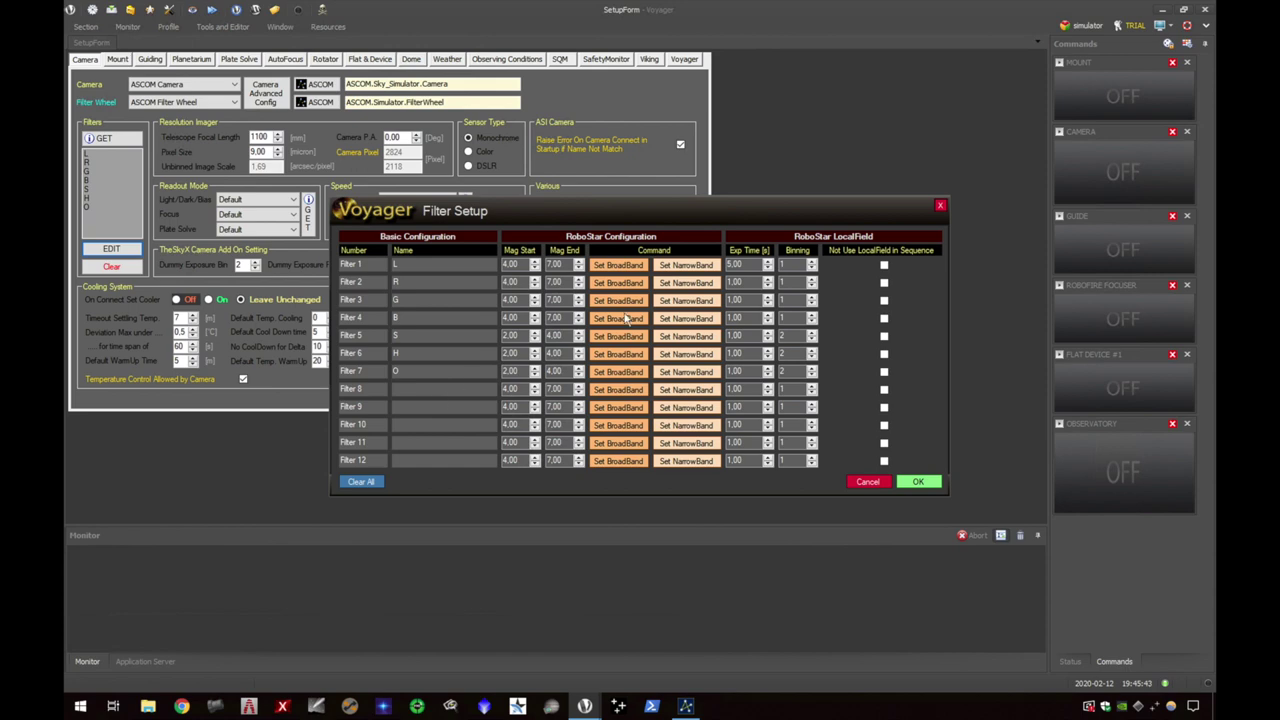
left_click(918, 484)
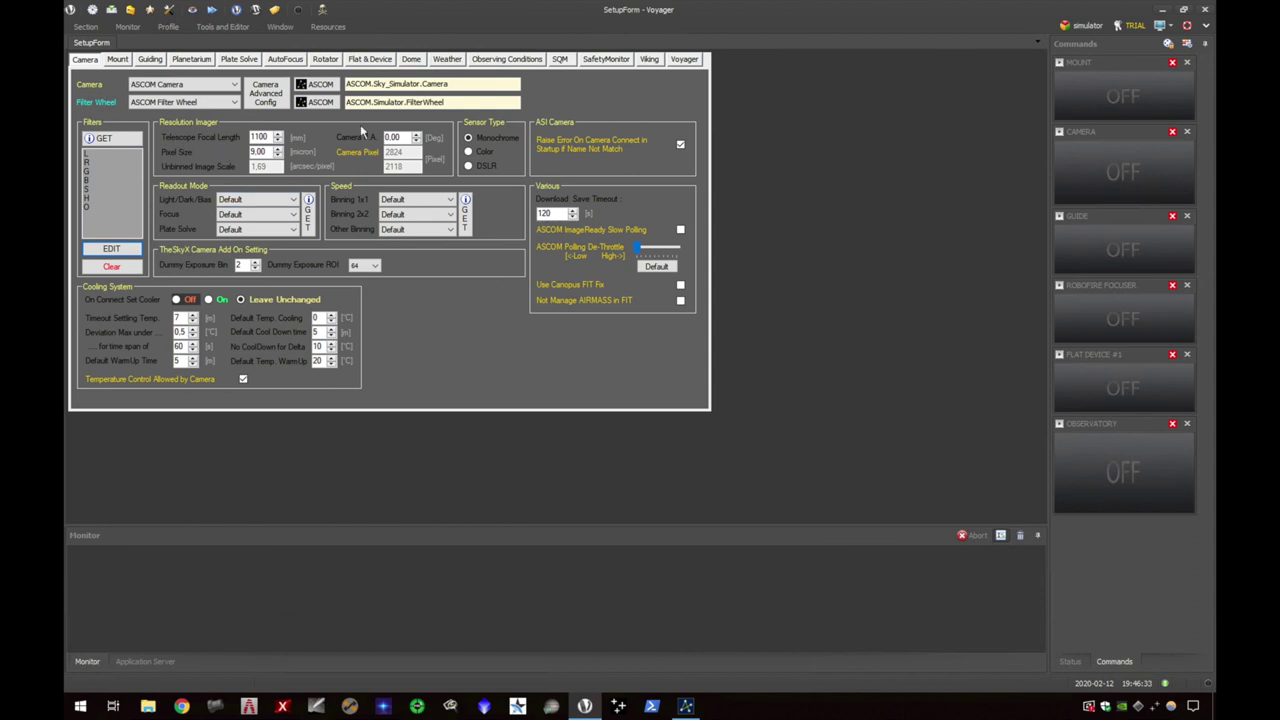
Step: Open the Sky Simulator camera's properties and review its cooler configuration, including the available cooler behaviours
left_click(320, 84)
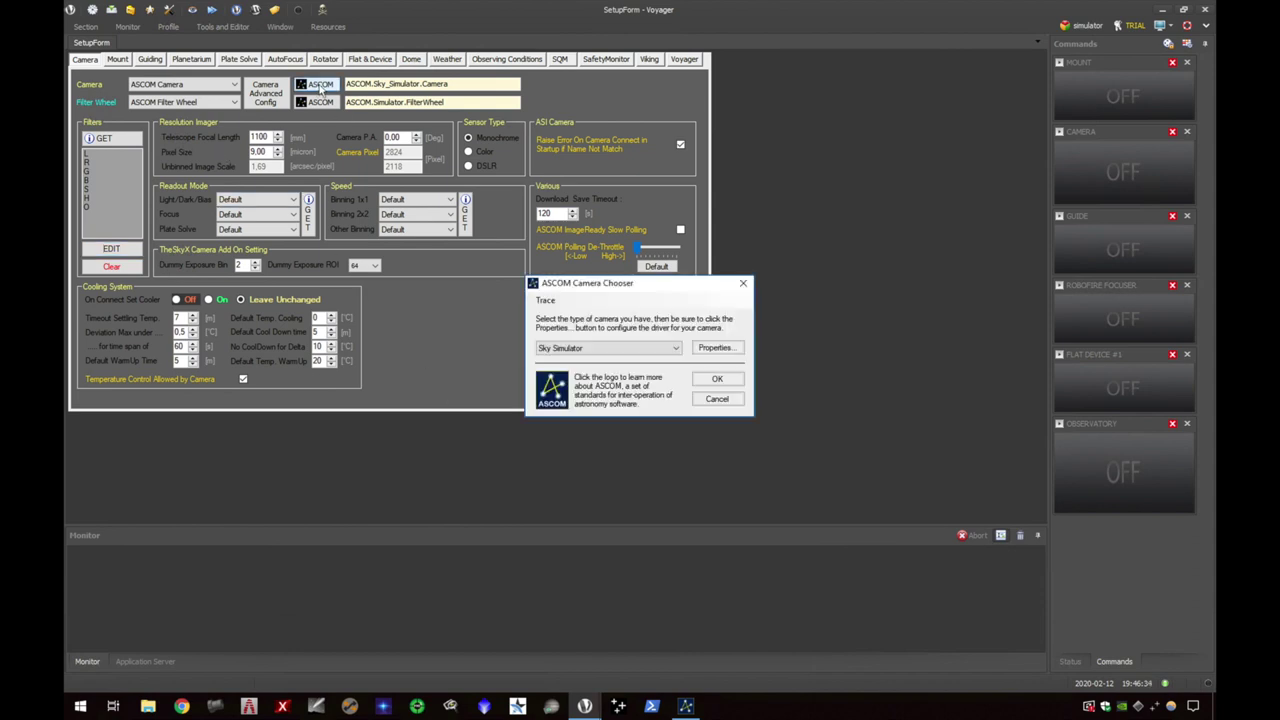
left_click(714, 347)
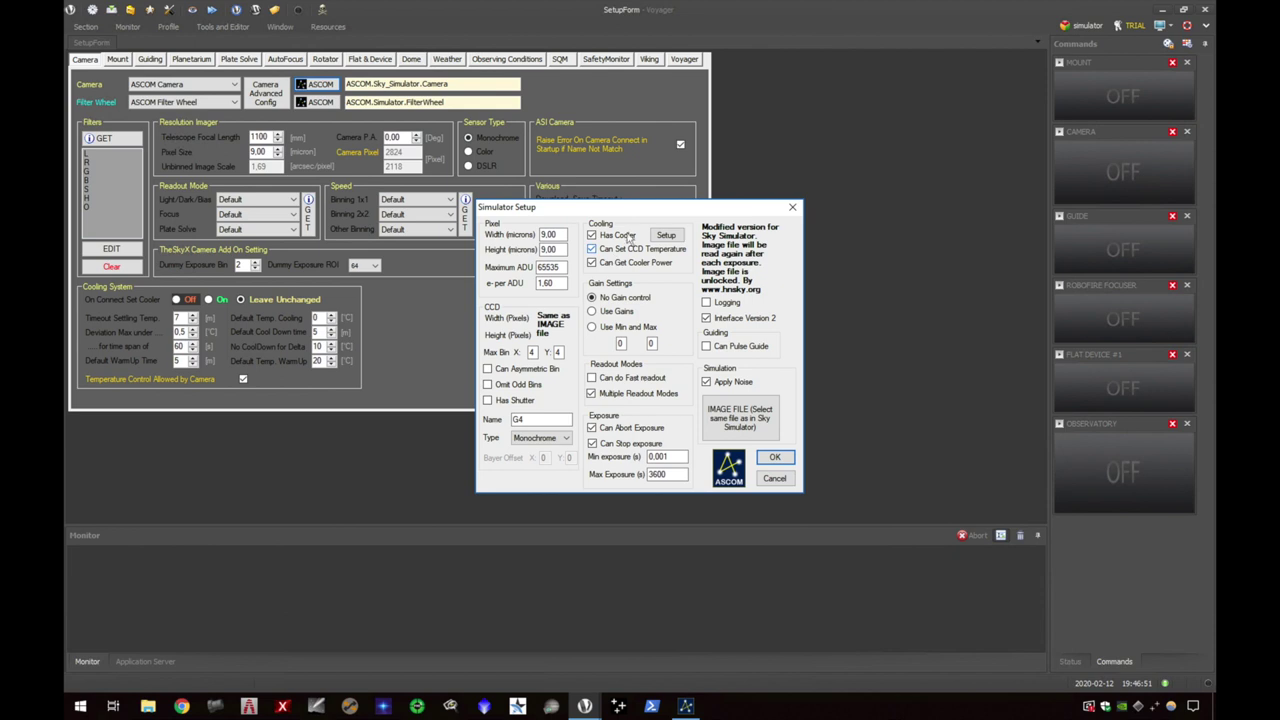
left_click(669, 236)
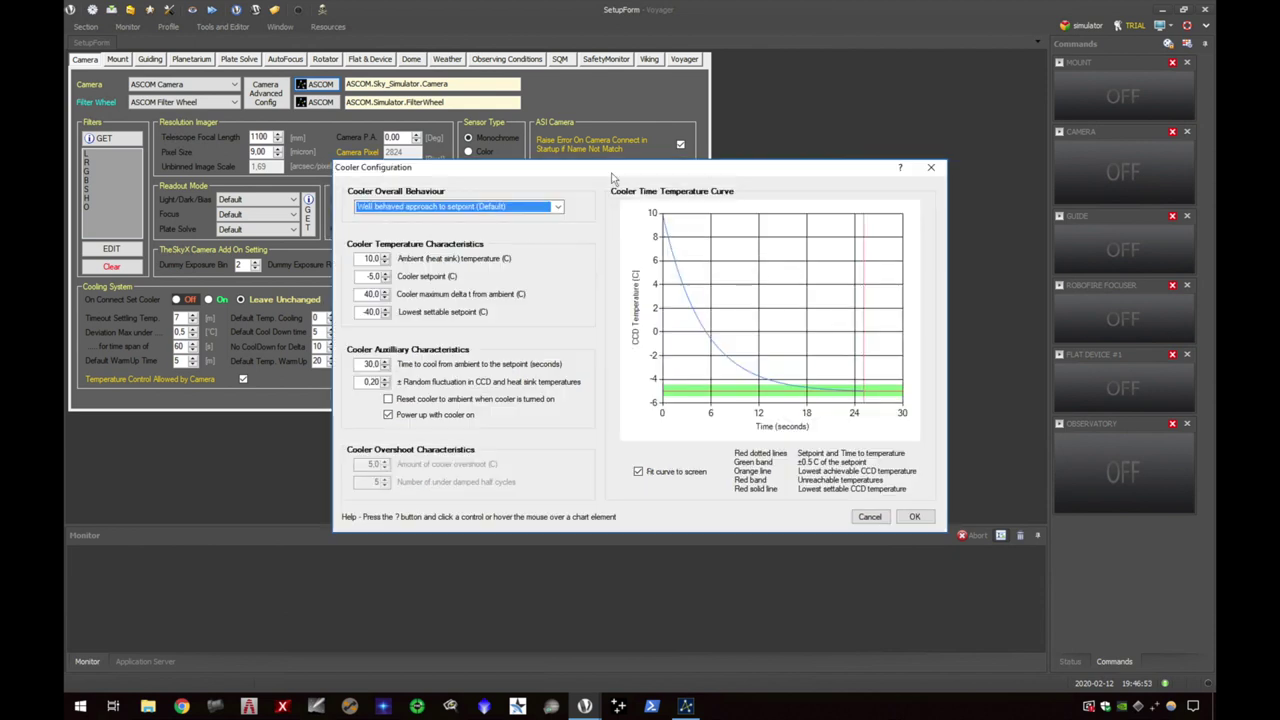
left_click_drag(614, 177, 474, 270)
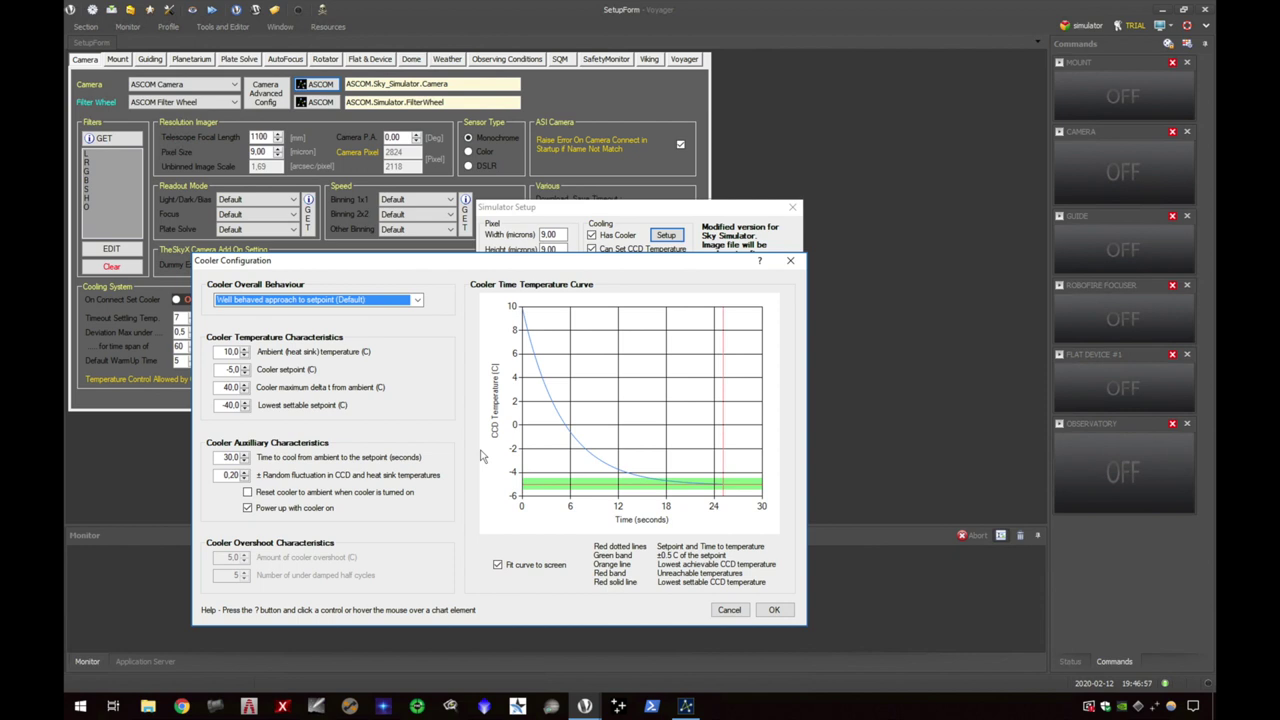
left_click(417, 300)
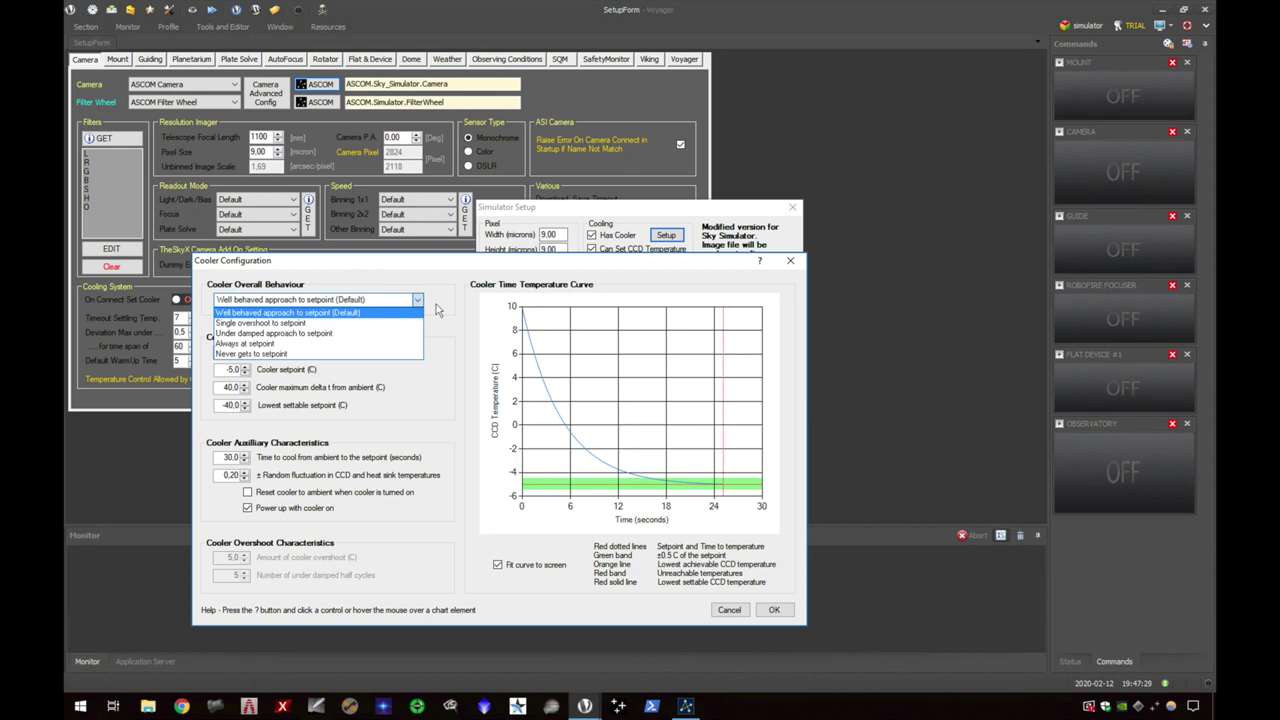
left_click(464, 380)
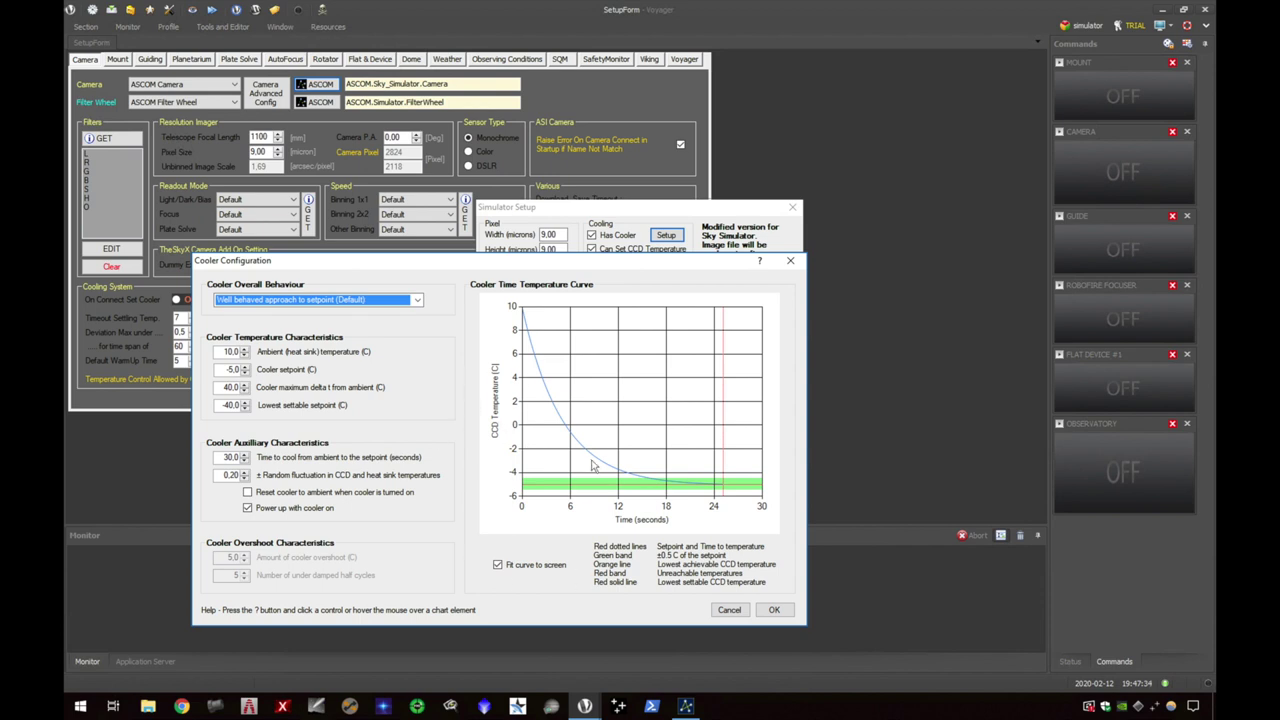
left_click(773, 610)
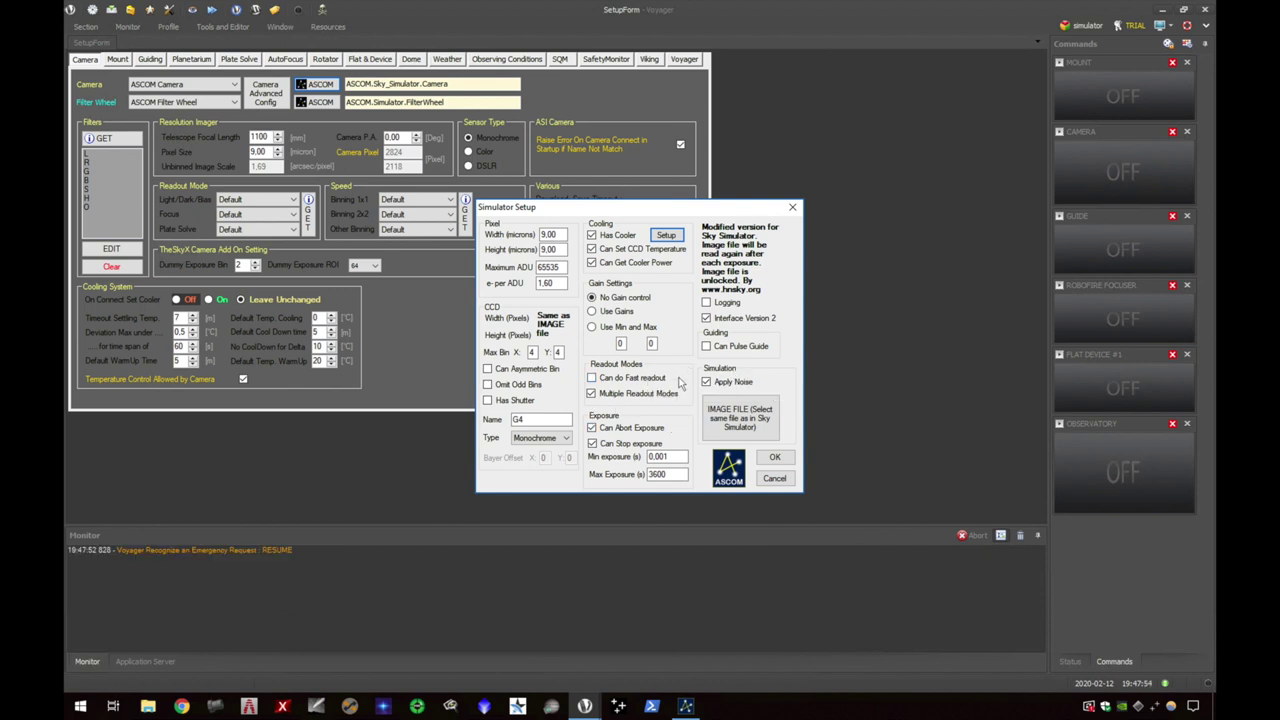
Step: Select image.jpg from the Simulator folder as the camera simulator's image file and accept the camera setup
left_click(742, 418)
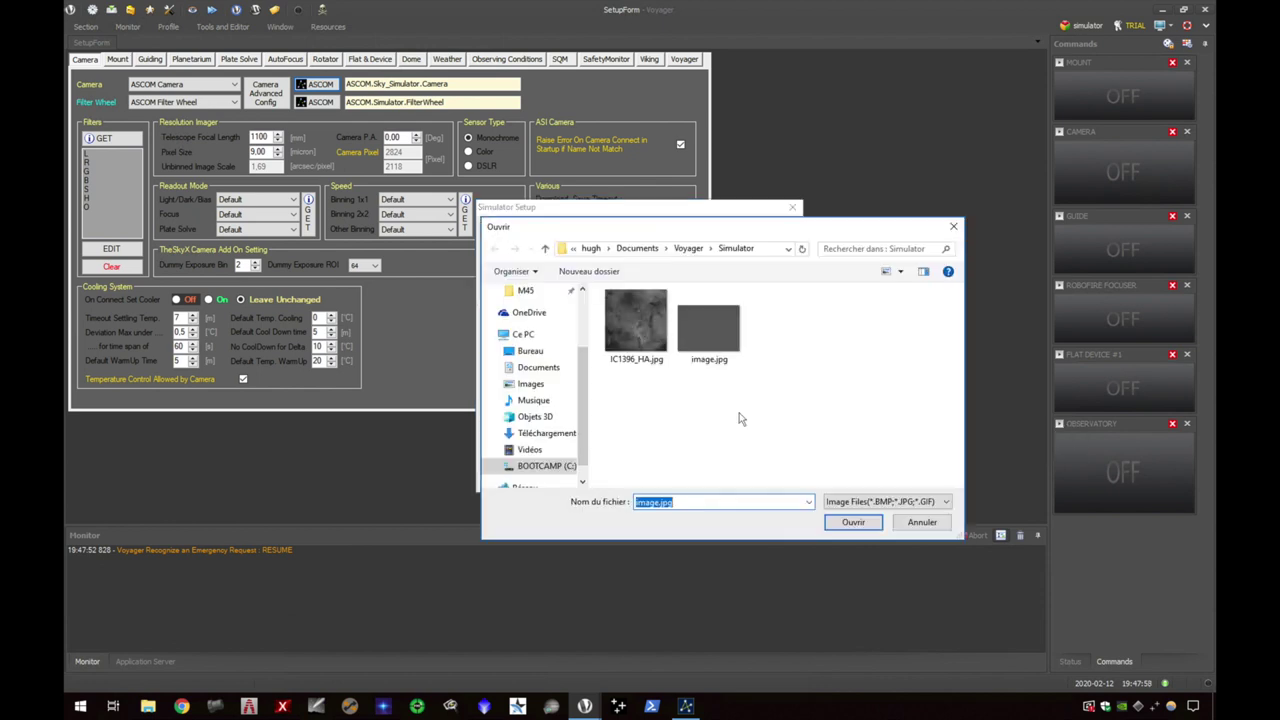
left_click(727, 336)
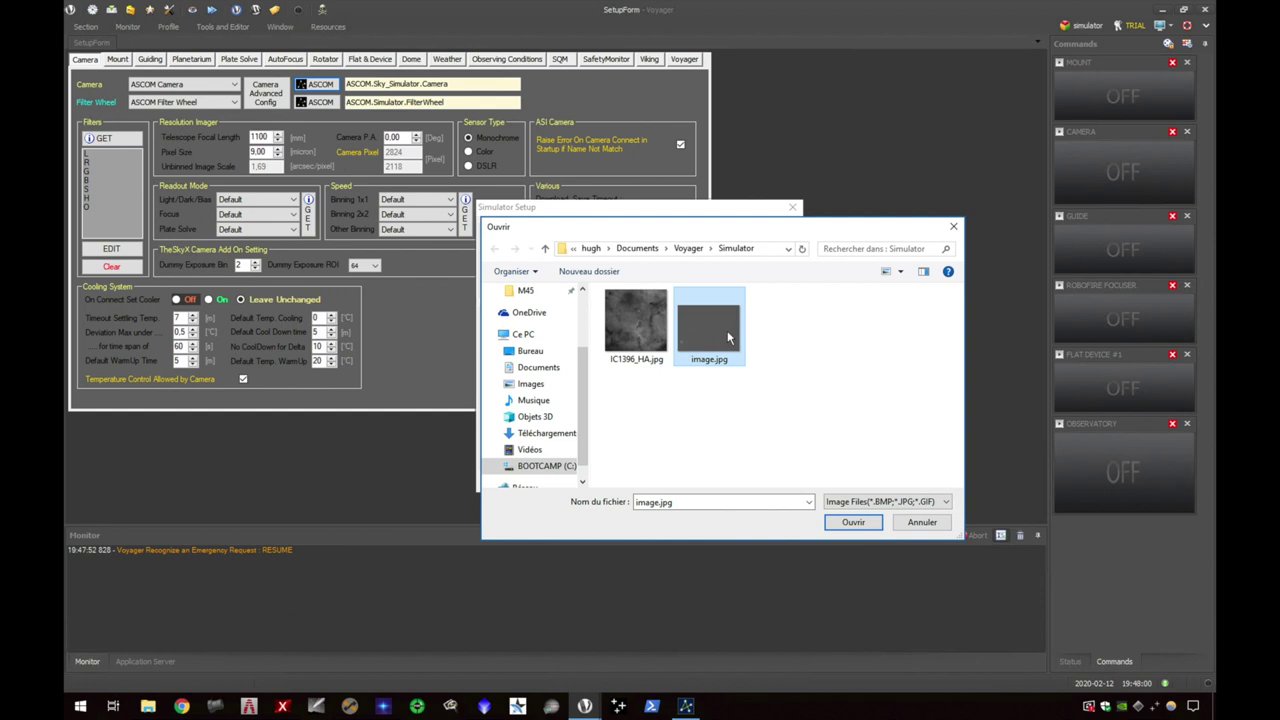
left_click(864, 529)
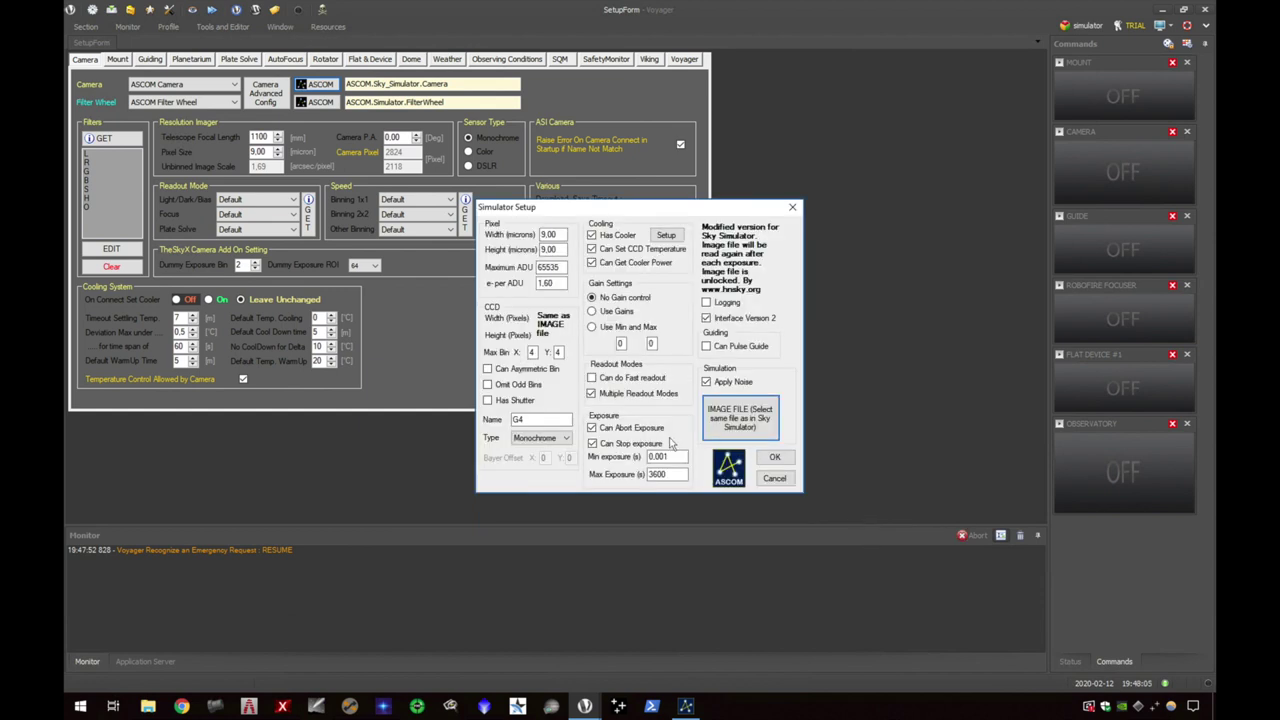
left_click(776, 458)
left_click(718, 378)
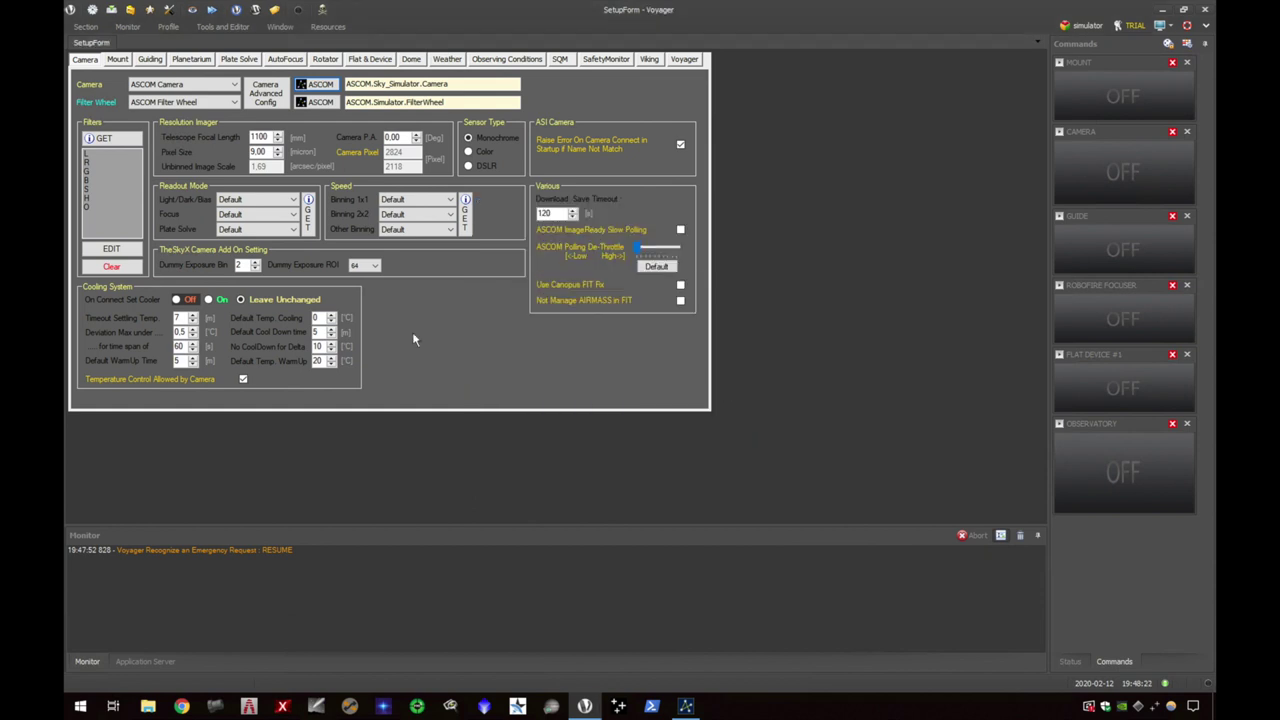
Step: Open the ASCOM Telescope Simulator's setup from the mount settings and review its startup, park and home options
left_click(117, 59)
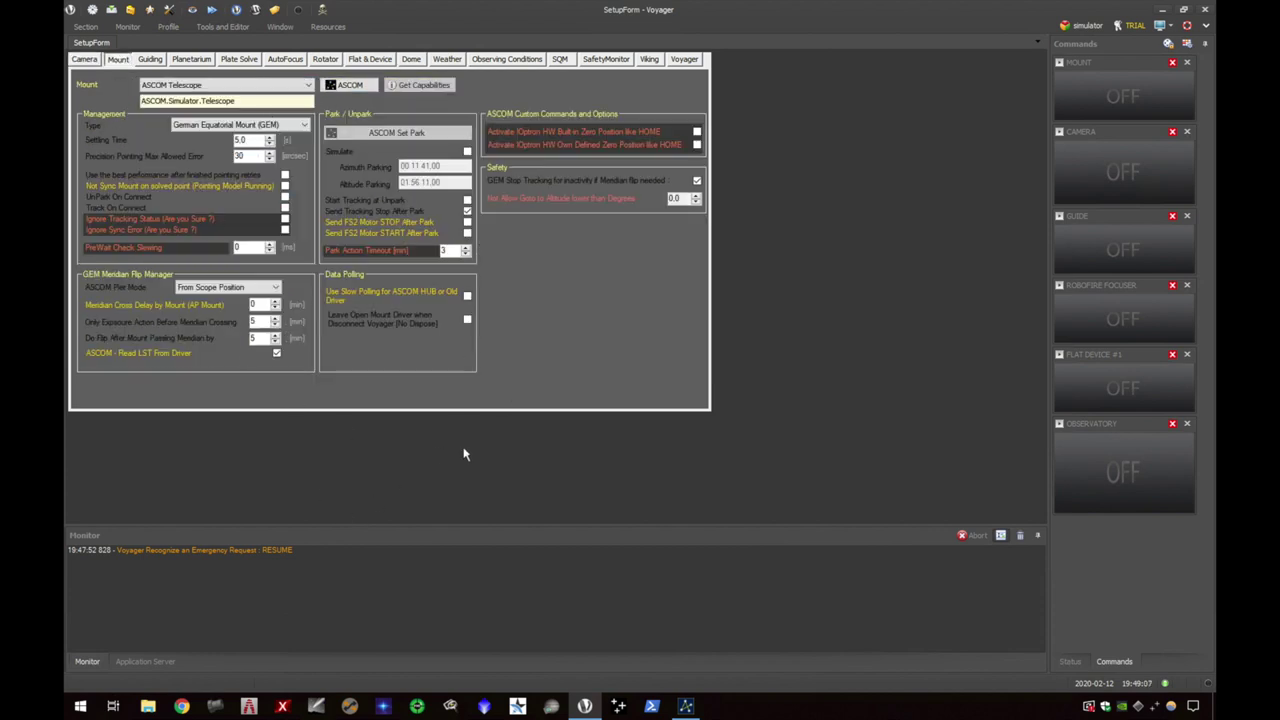
left_click(362, 85)
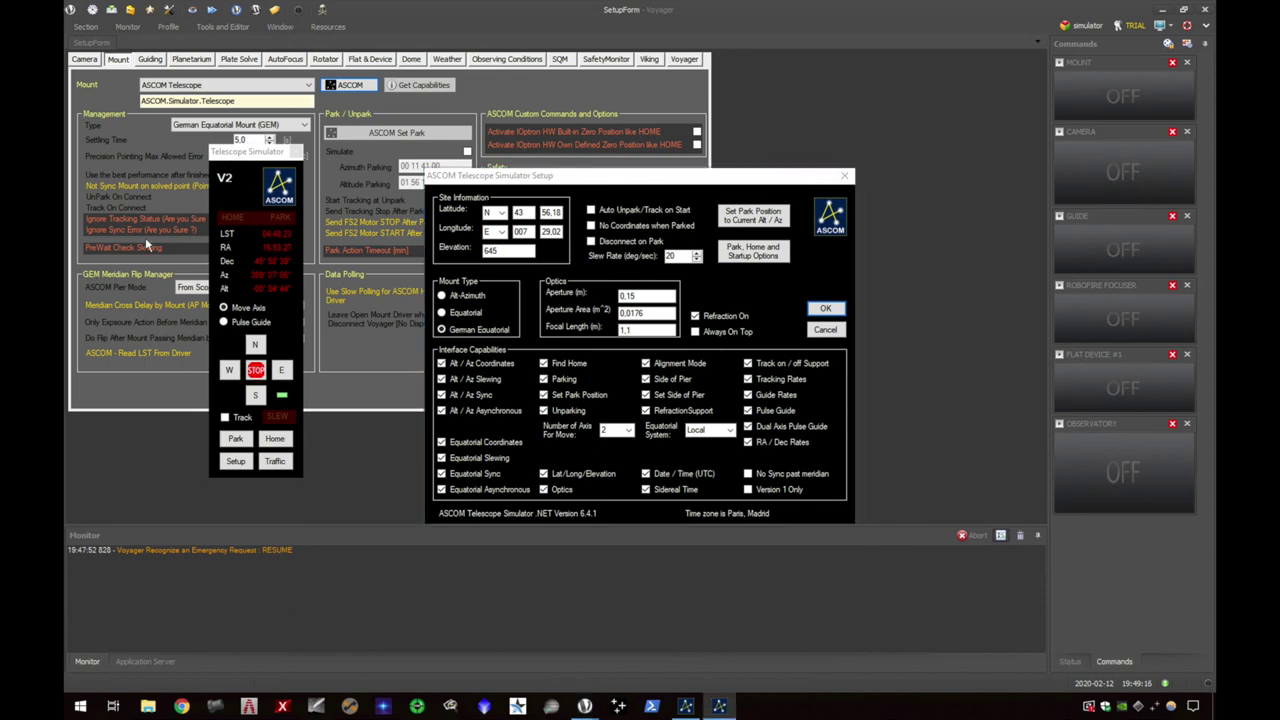
left_click_drag(538, 178, 448, 149)
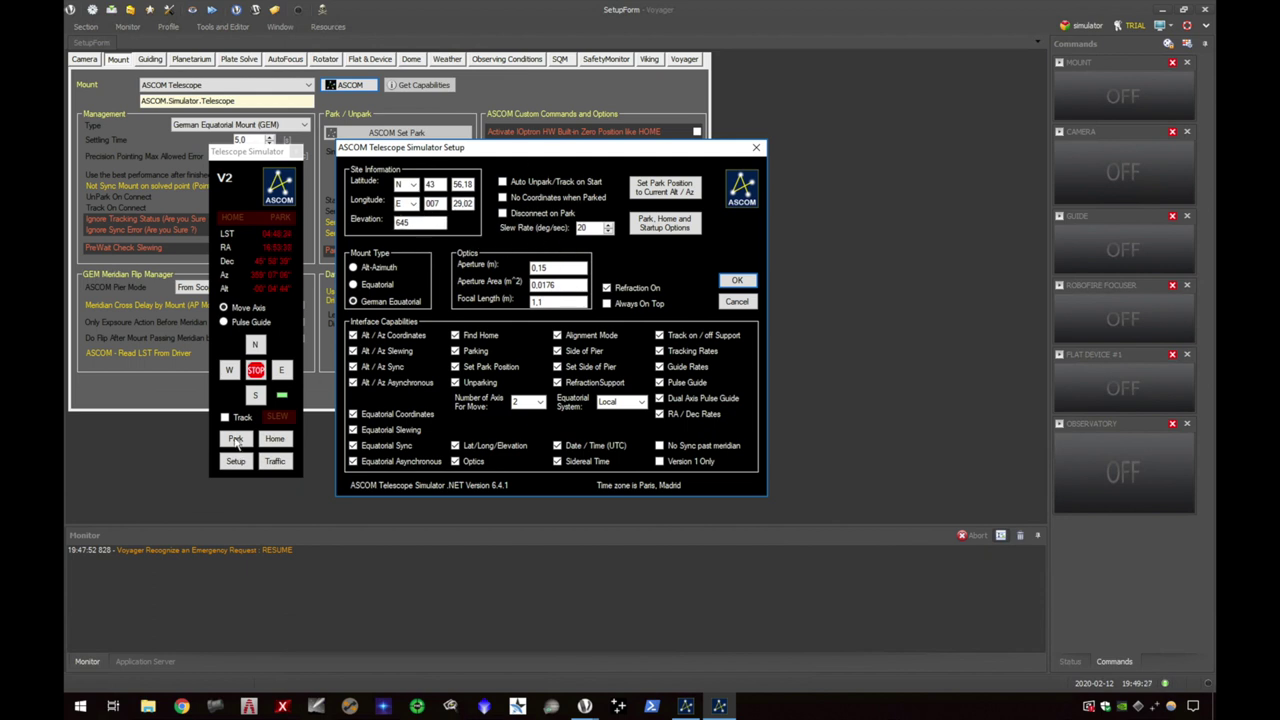
left_click(665, 222)
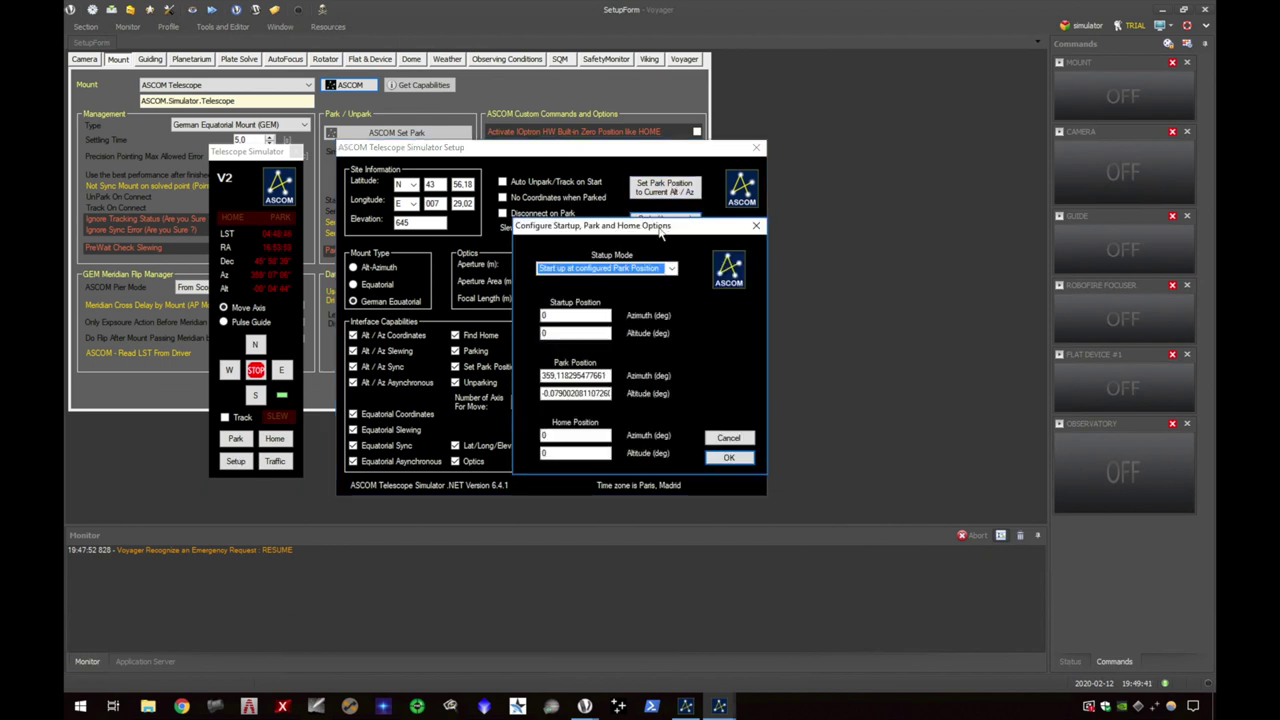
left_click_drag(683, 239, 880, 210)
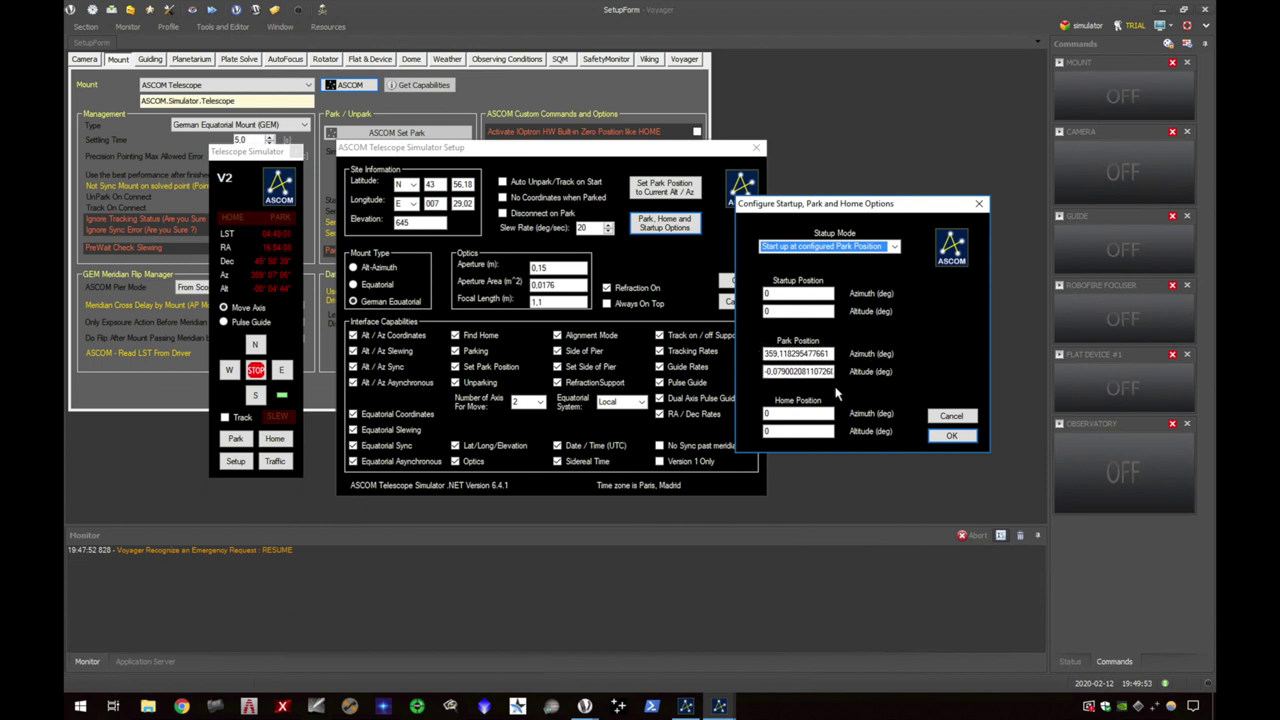
left_click(768, 372)
left_click(951, 438)
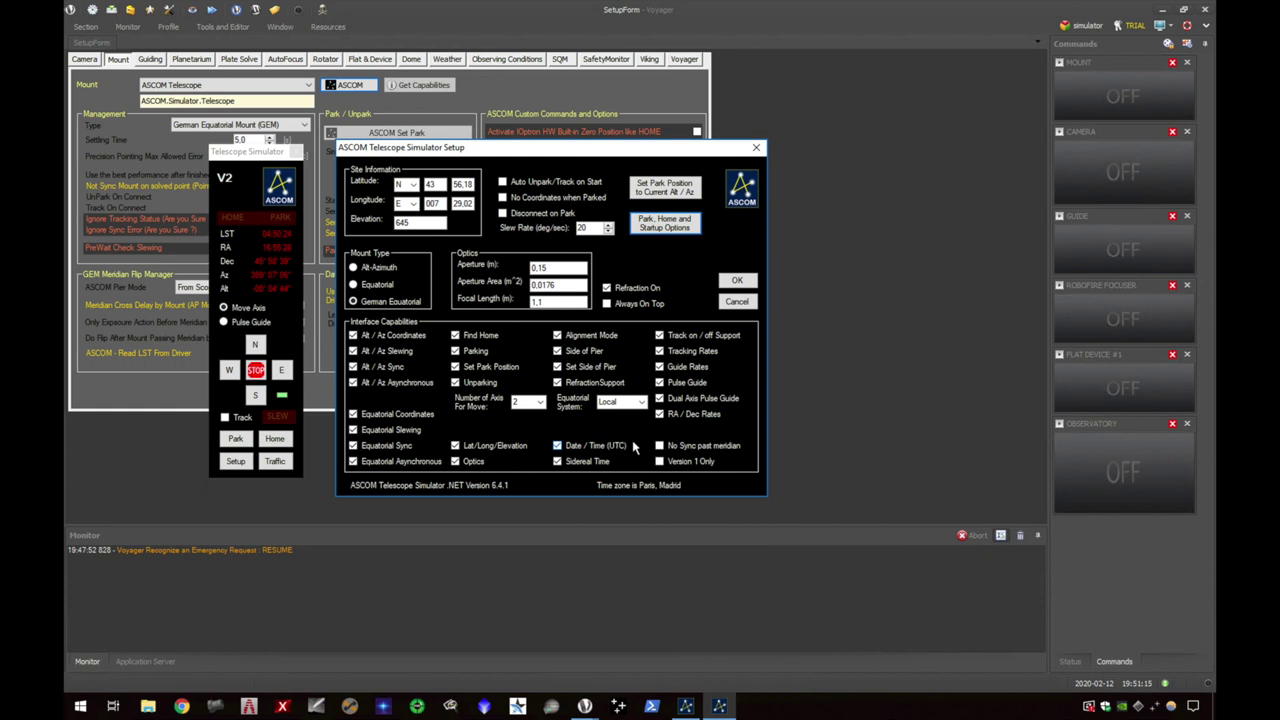
Step: Accept the ASCOM Telescope Simulator setup and confirm Telescope Simulator for .NET as the mount driver
left_click(737, 281)
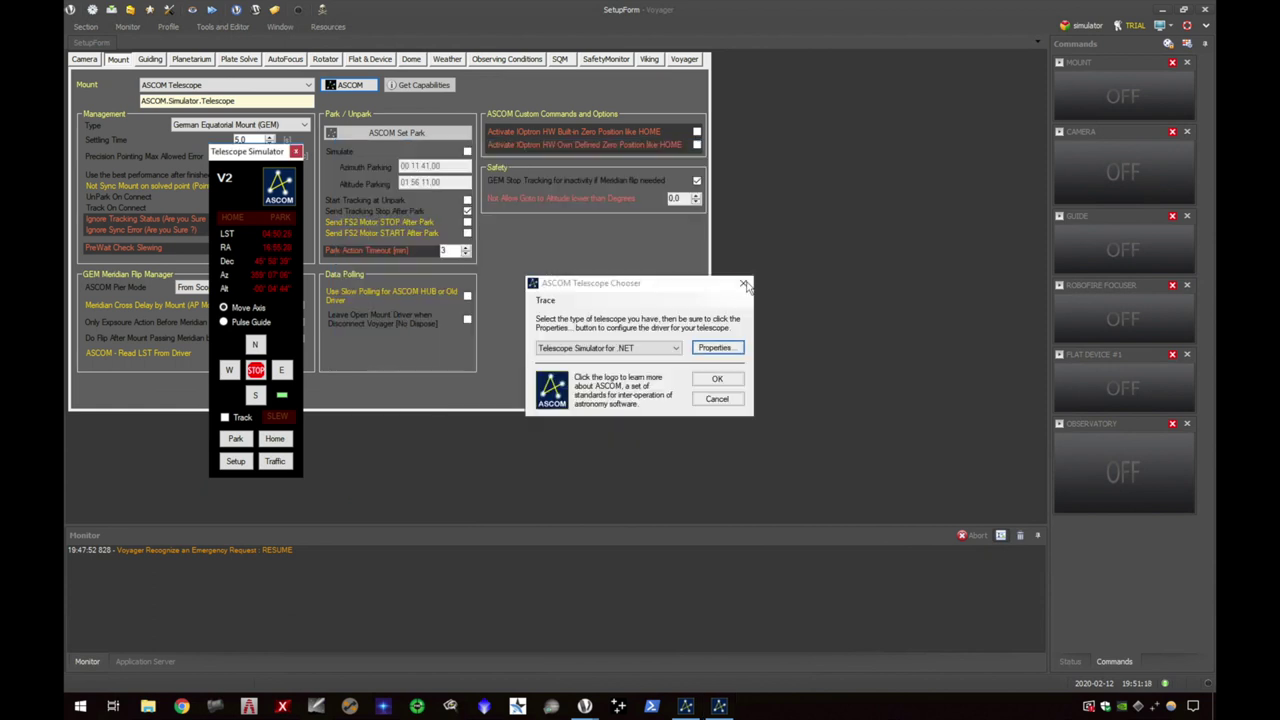
left_click(717, 380)
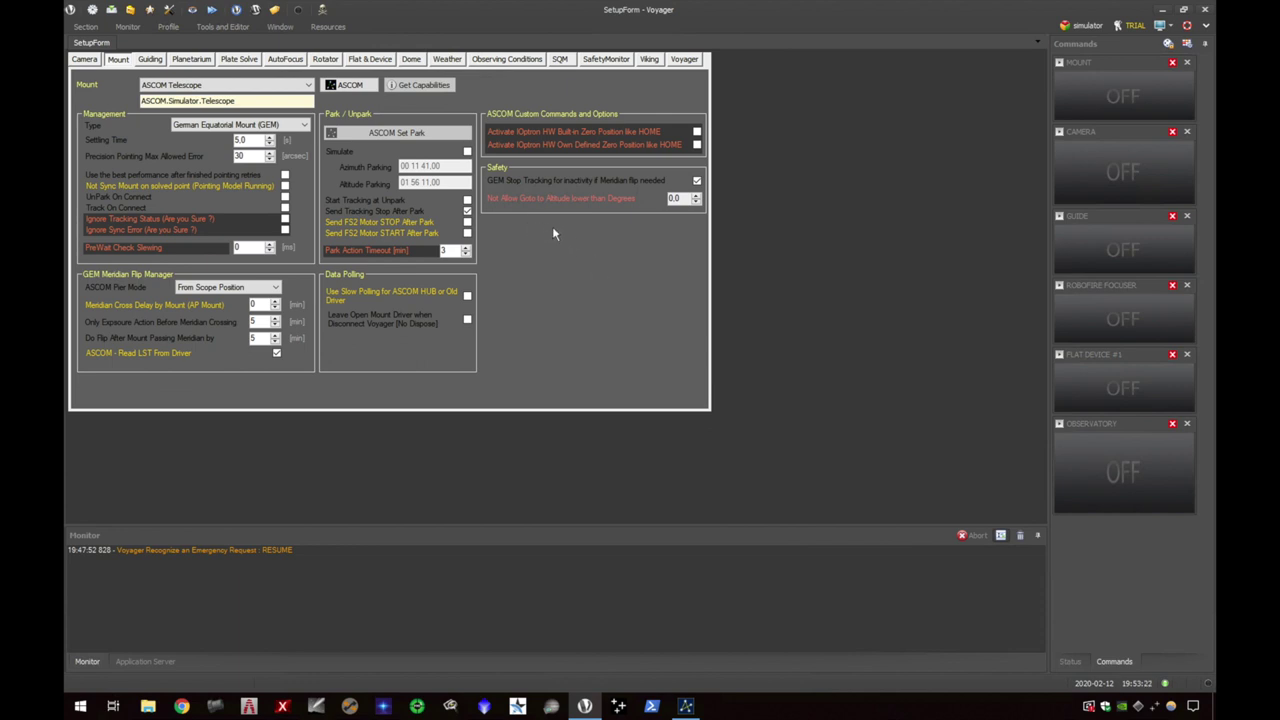
Step: Review Voyager's guiding settings, switch to PHD2 Guiding and check the available equipment profiles and the Simulator profile's devices
left_click(149, 60)
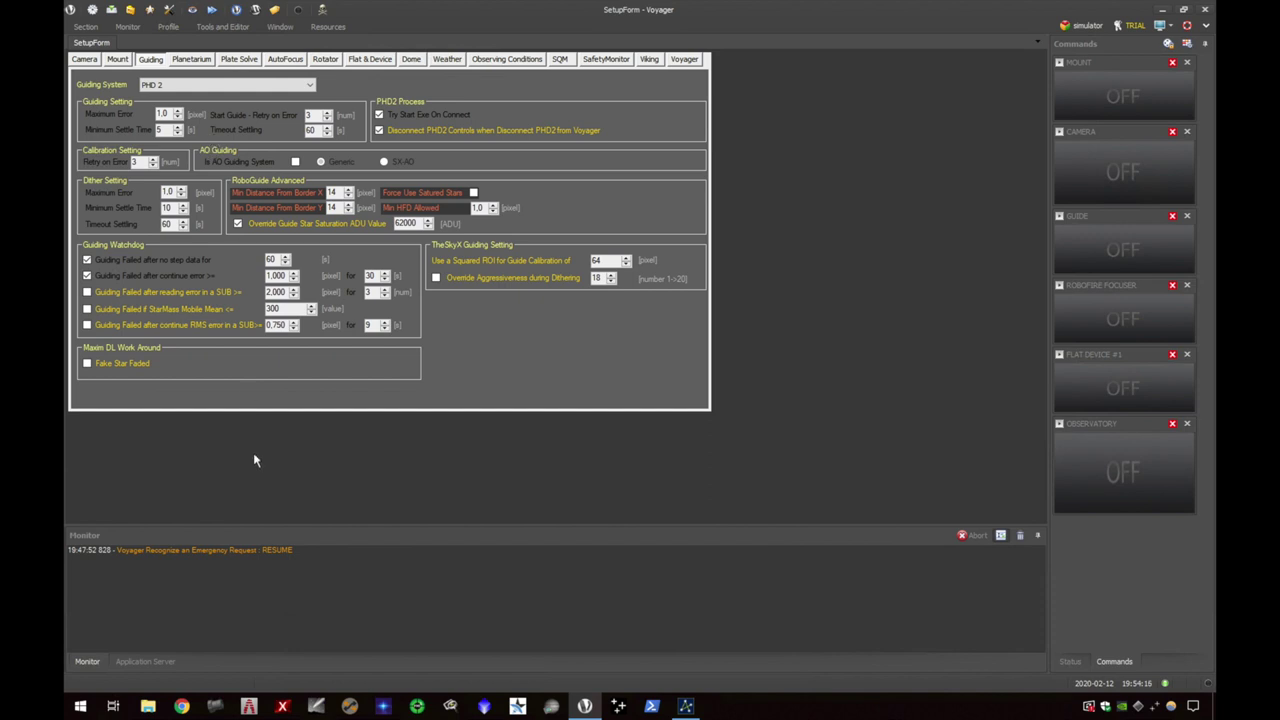
key("super+d")
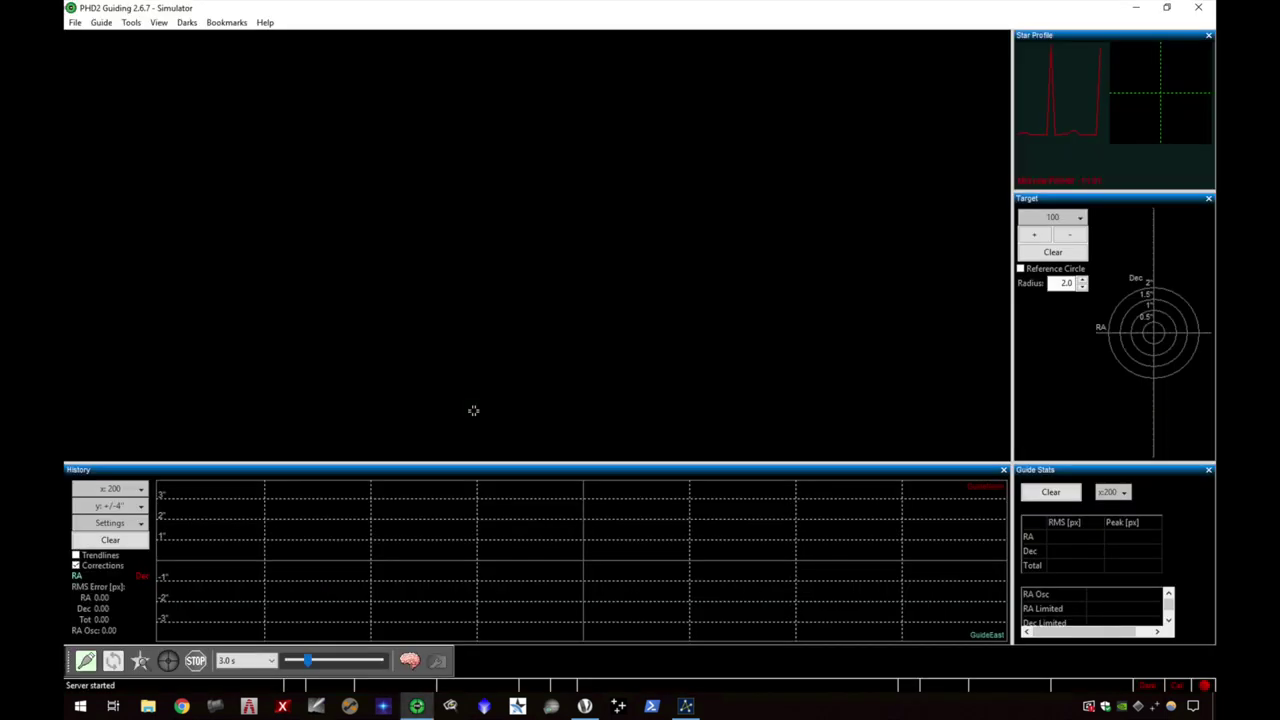
left_click(86, 662)
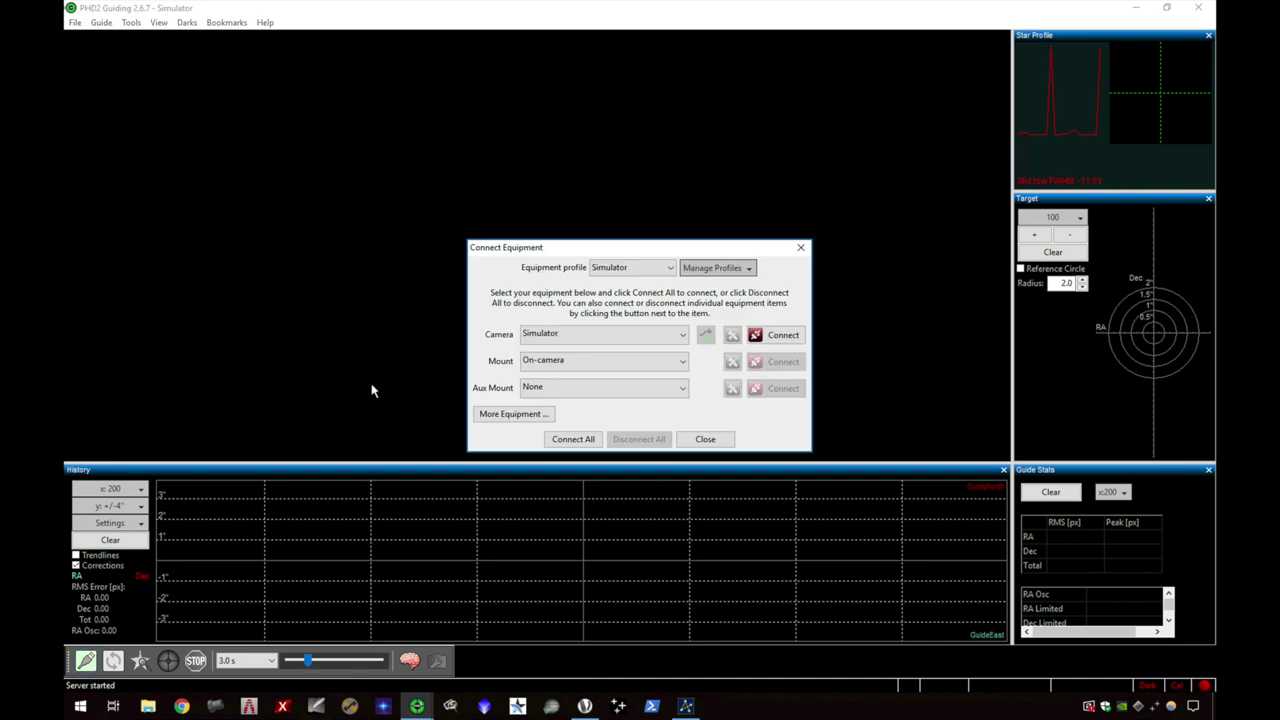
left_click(622, 271)
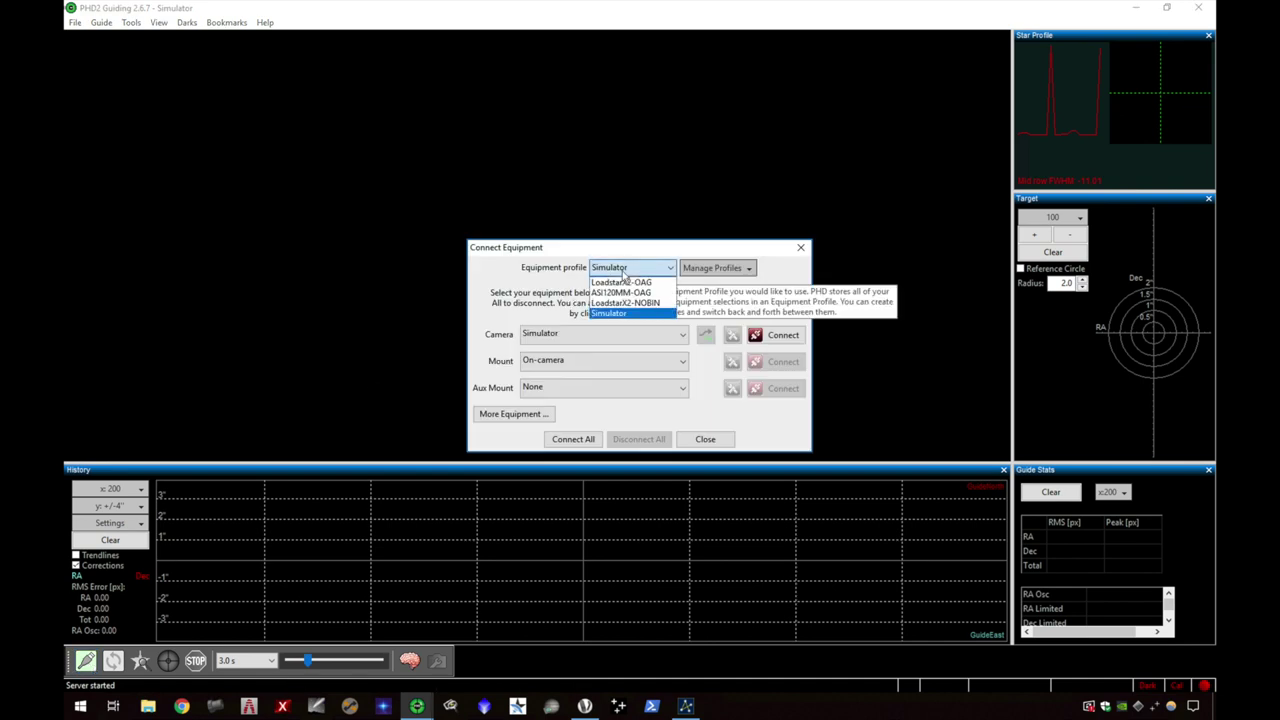
left_click(622, 268)
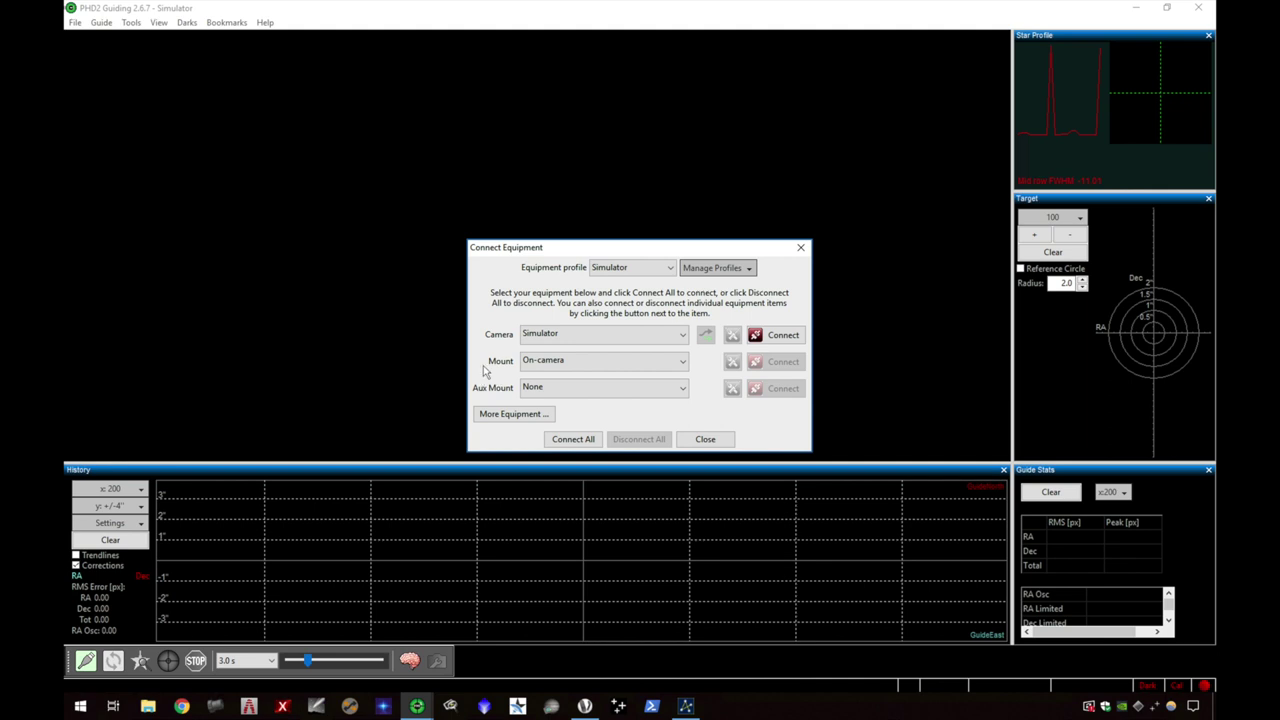
left_click(705, 439)
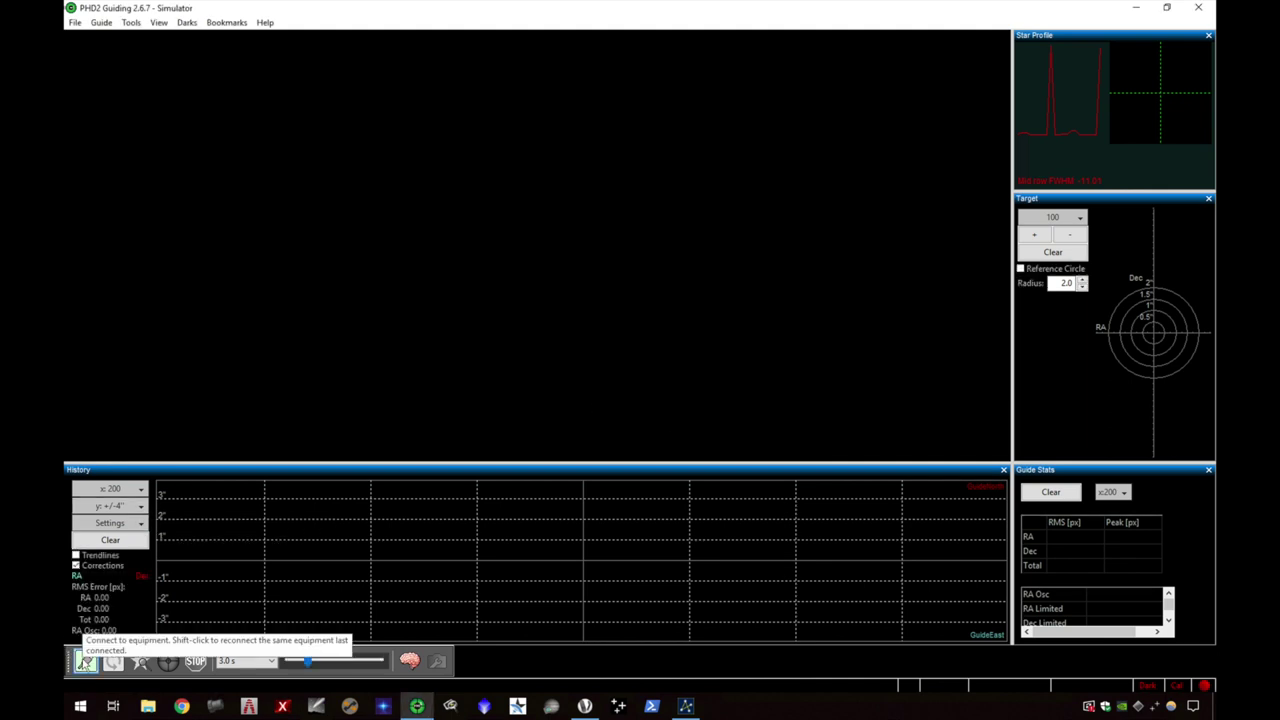
Step: Connect the Simulator camera and the On-camera mount in PHD2's Simulator equipment profile
left_click(85, 661)
left_click(783, 336)
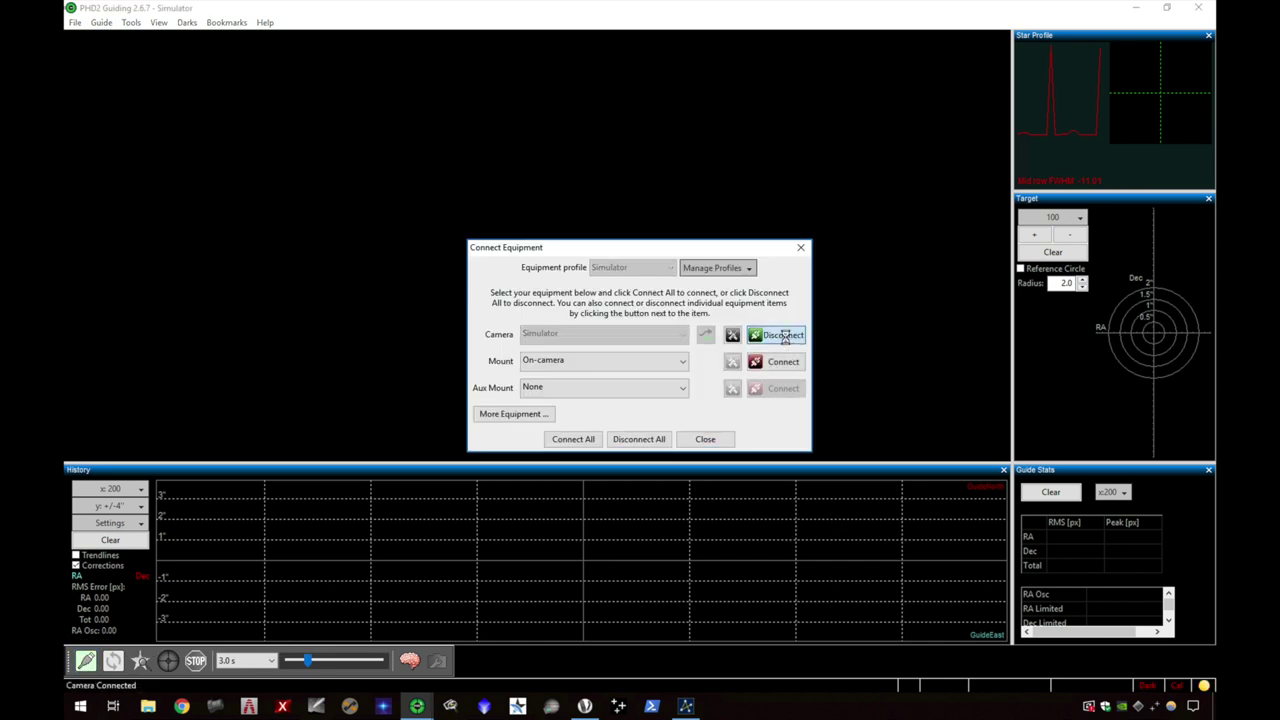
left_click(783, 361)
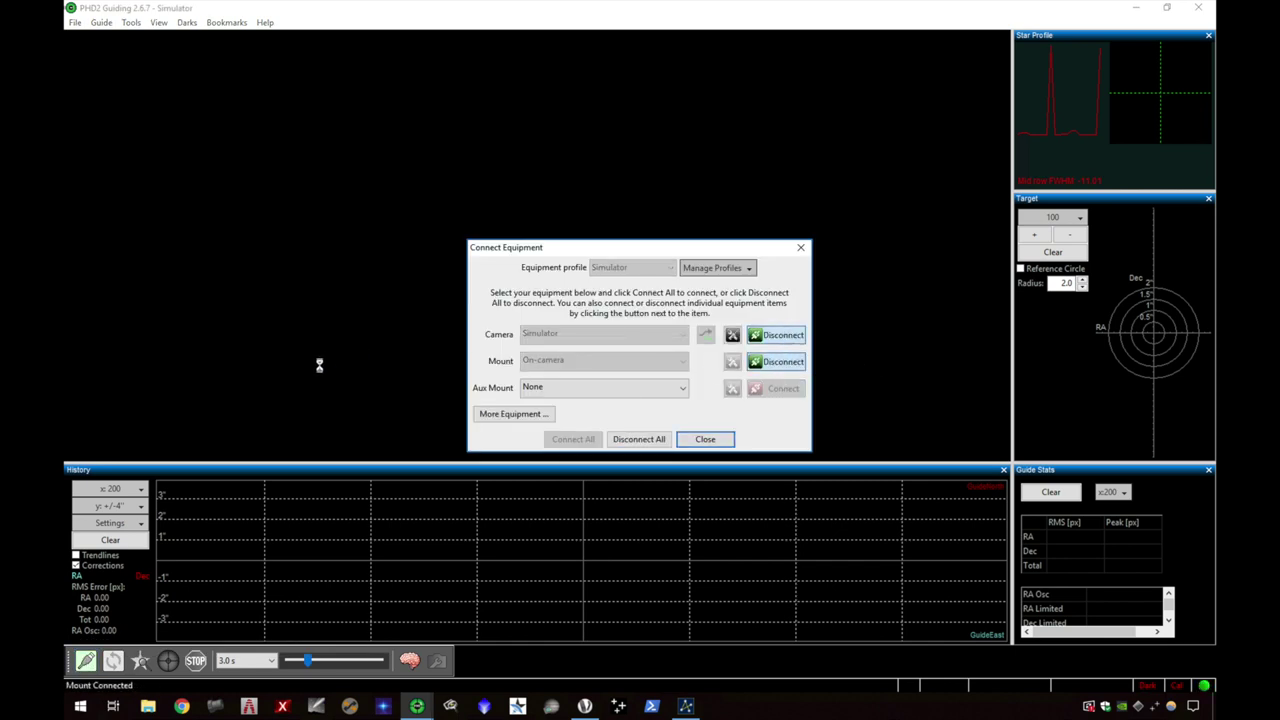
left_click(705, 439)
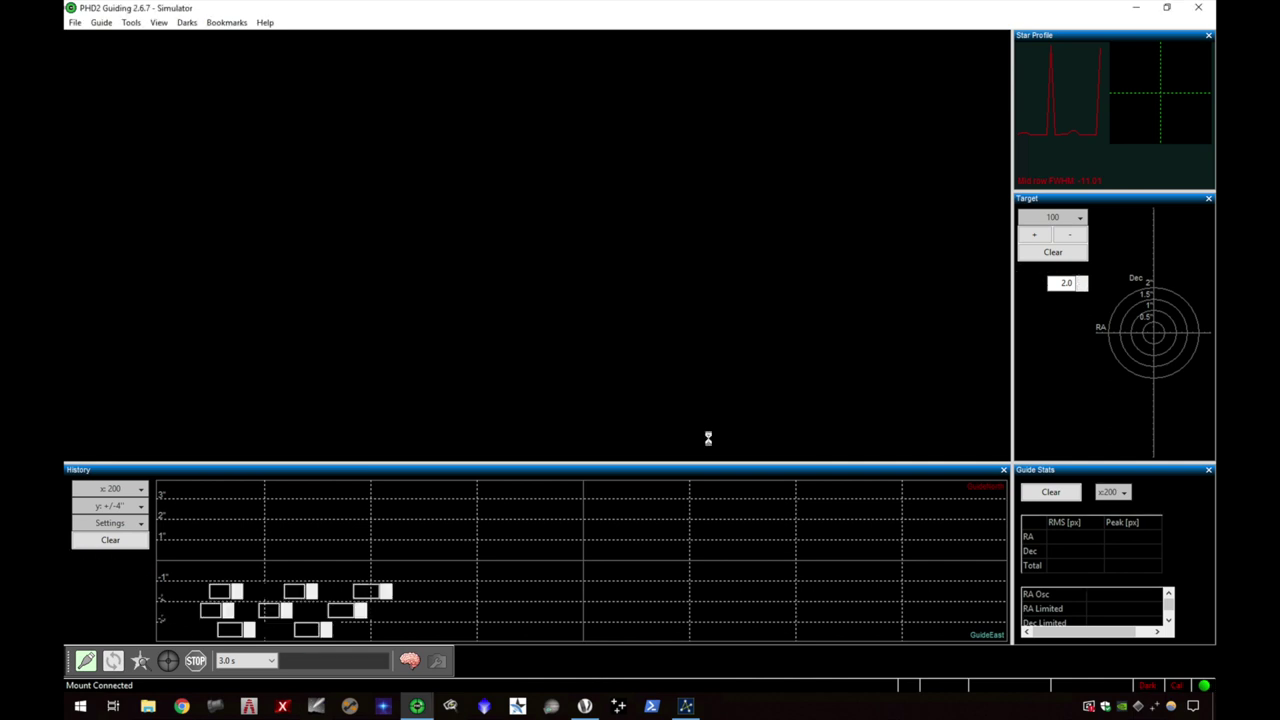
Step: Run looping exposures in PHD2 to check the simulated star field, stop them, and close PHD2 to return to Voyager
left_click(113, 660)
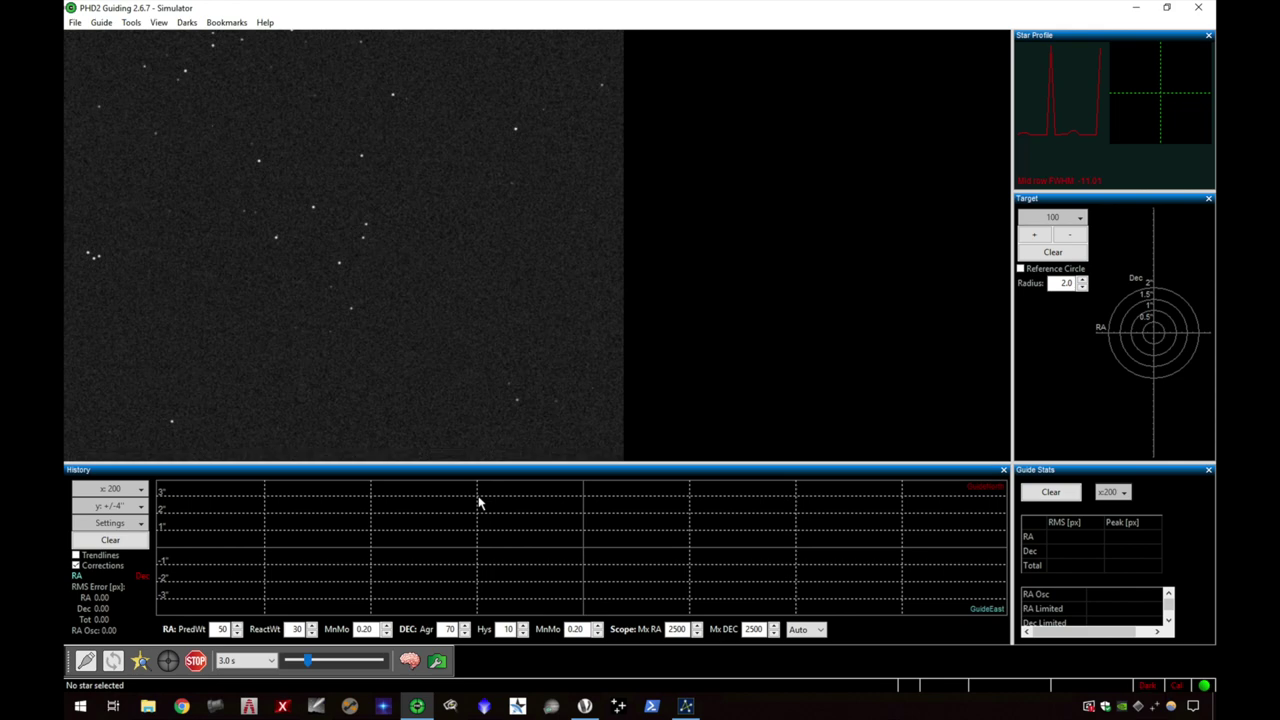
left_click(195, 660)
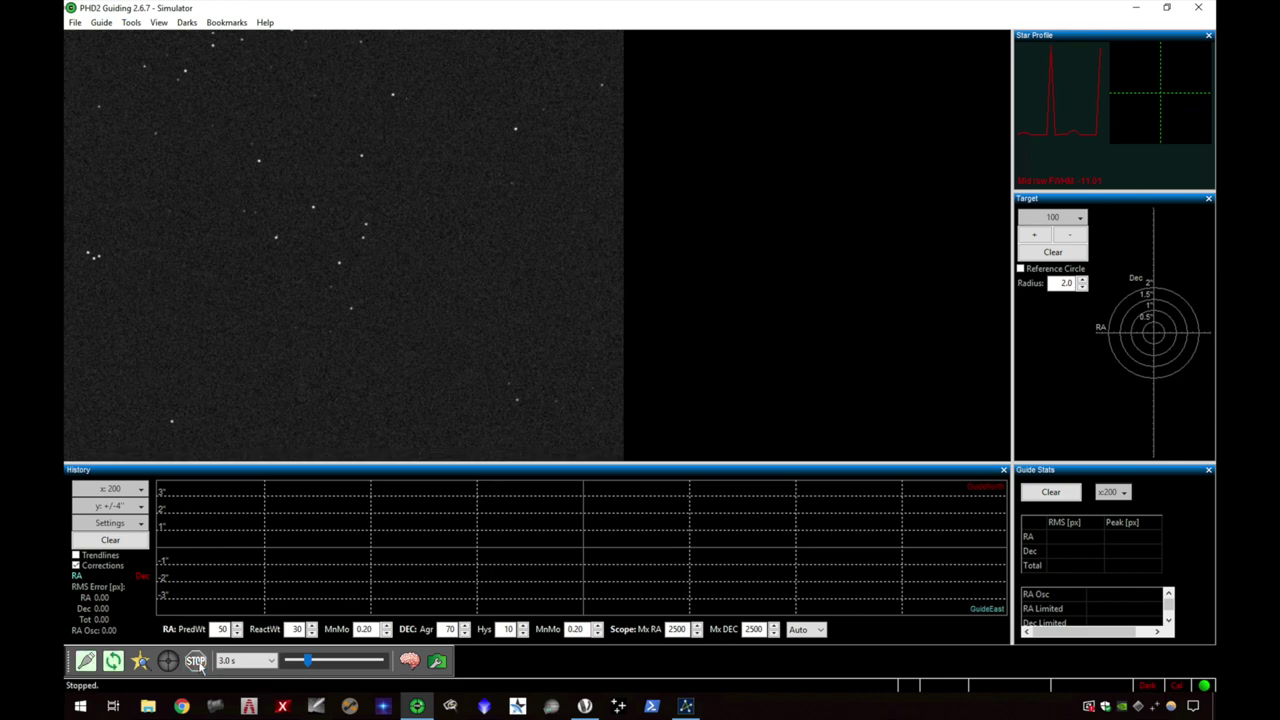
left_click(1204, 14)
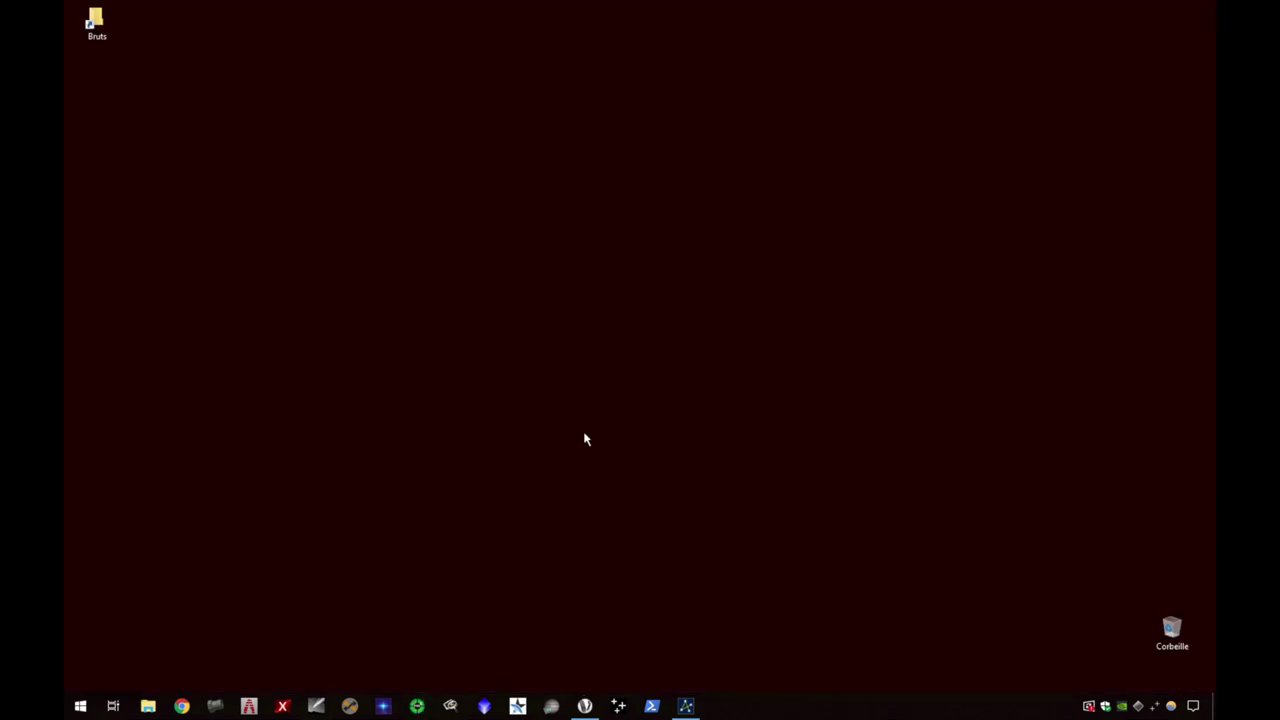
key("alt+Tab")
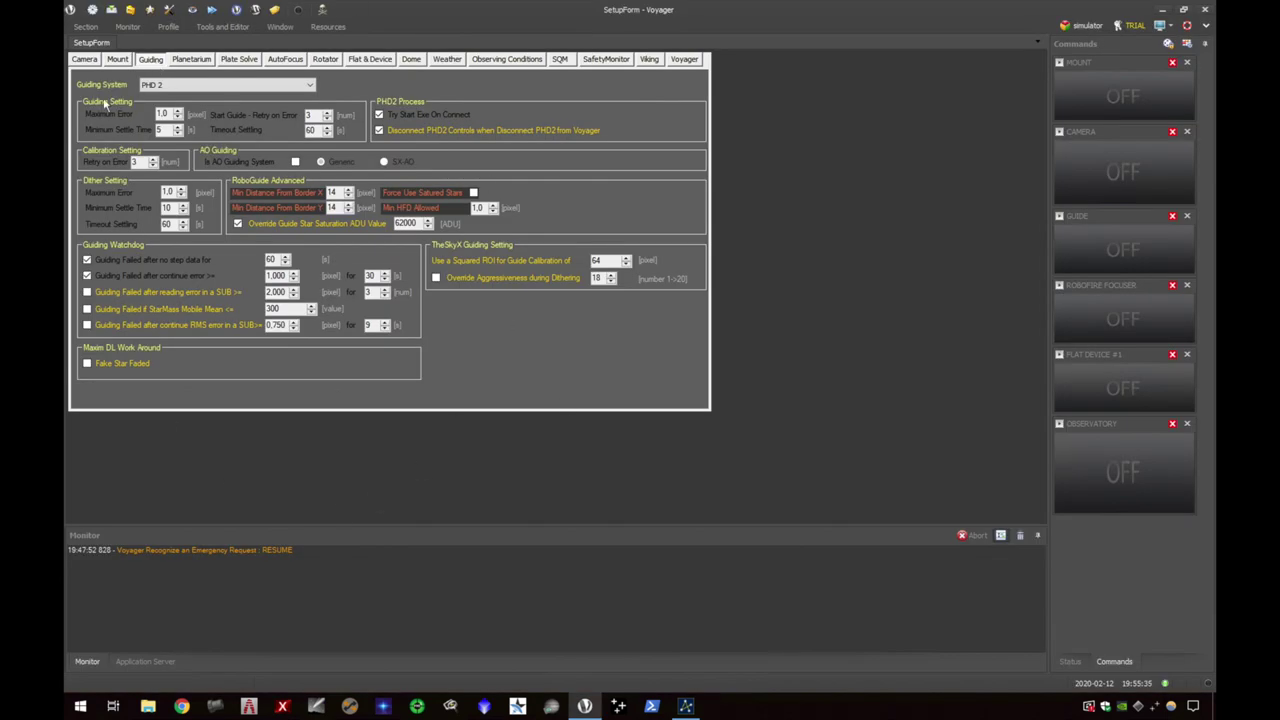
Step: Test the Cartes Du Ciel connection at 127.0.0.1, port 3292, from the planetarium settings
left_click(200, 60)
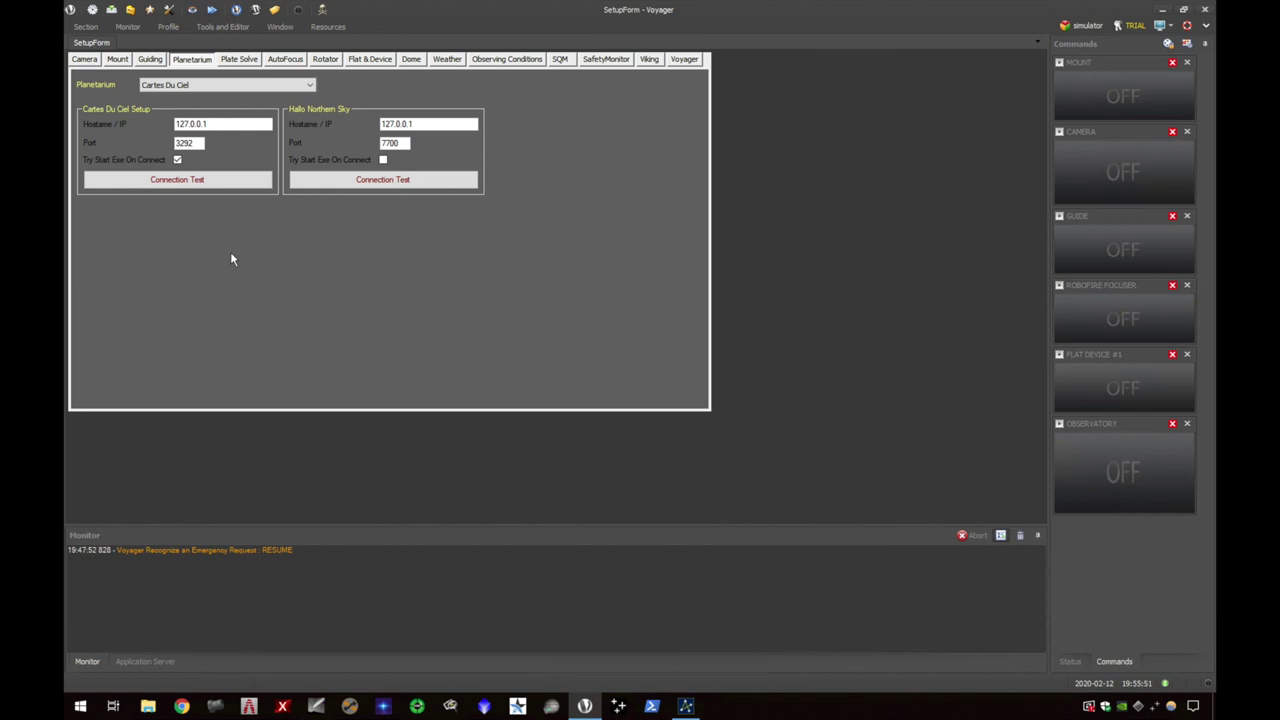
left_click(195, 182)
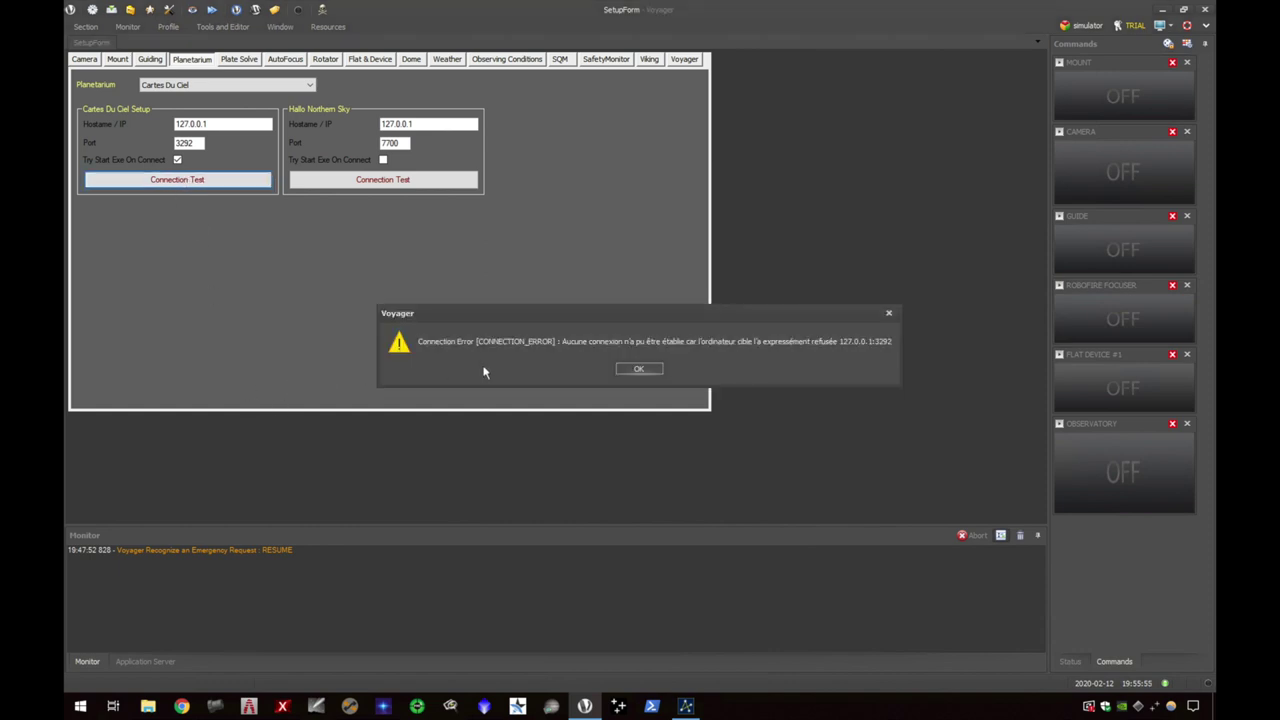
left_click(638, 369)
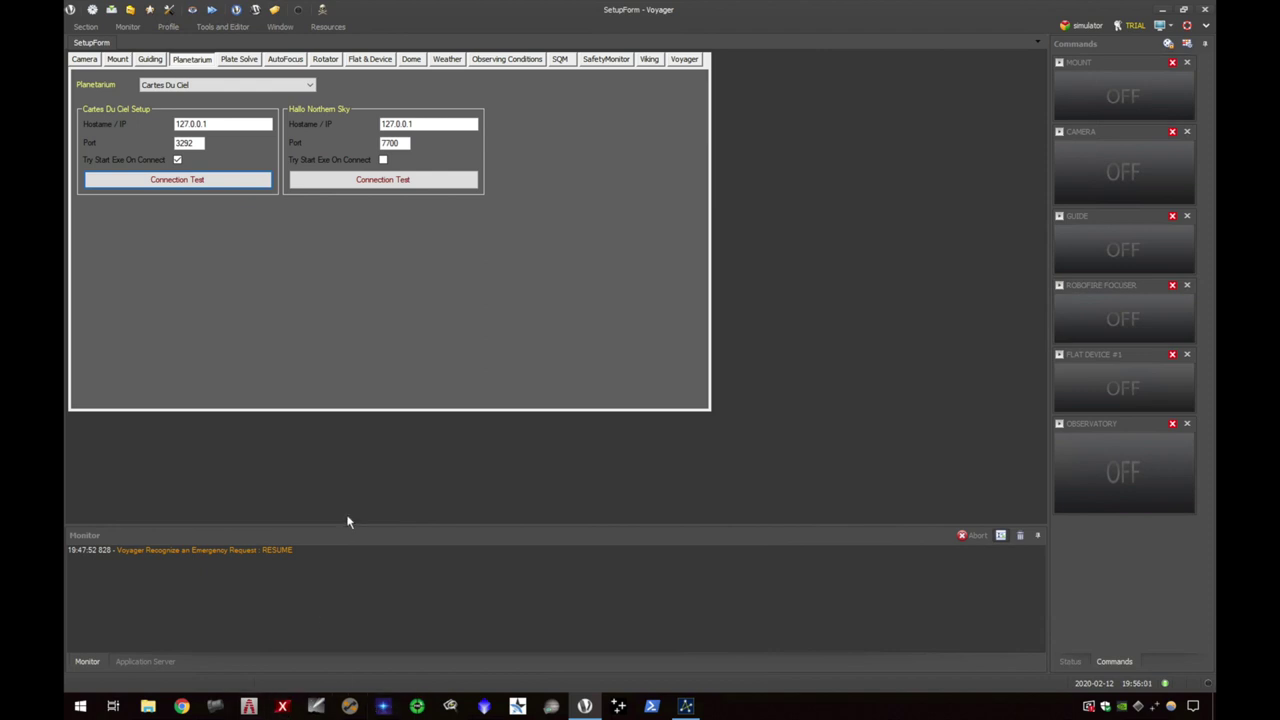
Step: Launch Cartes du Ciel with permission to make changes, and repeat its connection test from Voyager's planetarium settings
key("super+d")
left_click(326, 698)
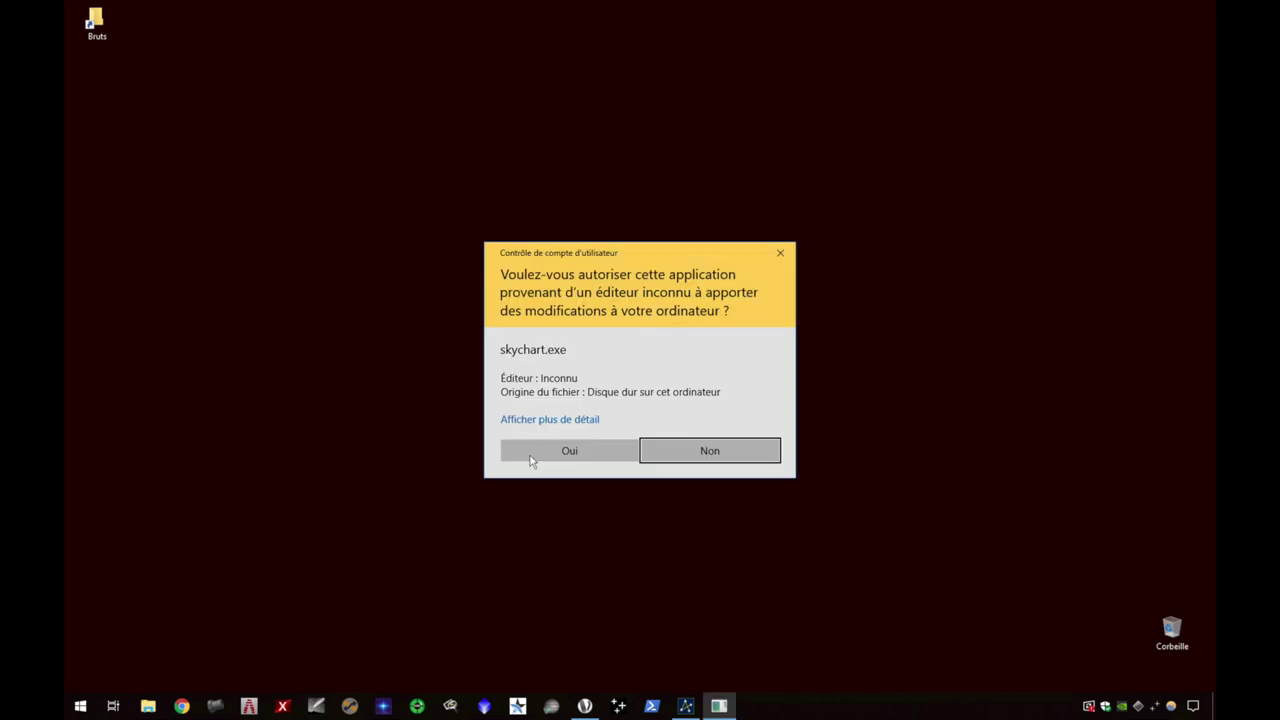
left_click(531, 450)
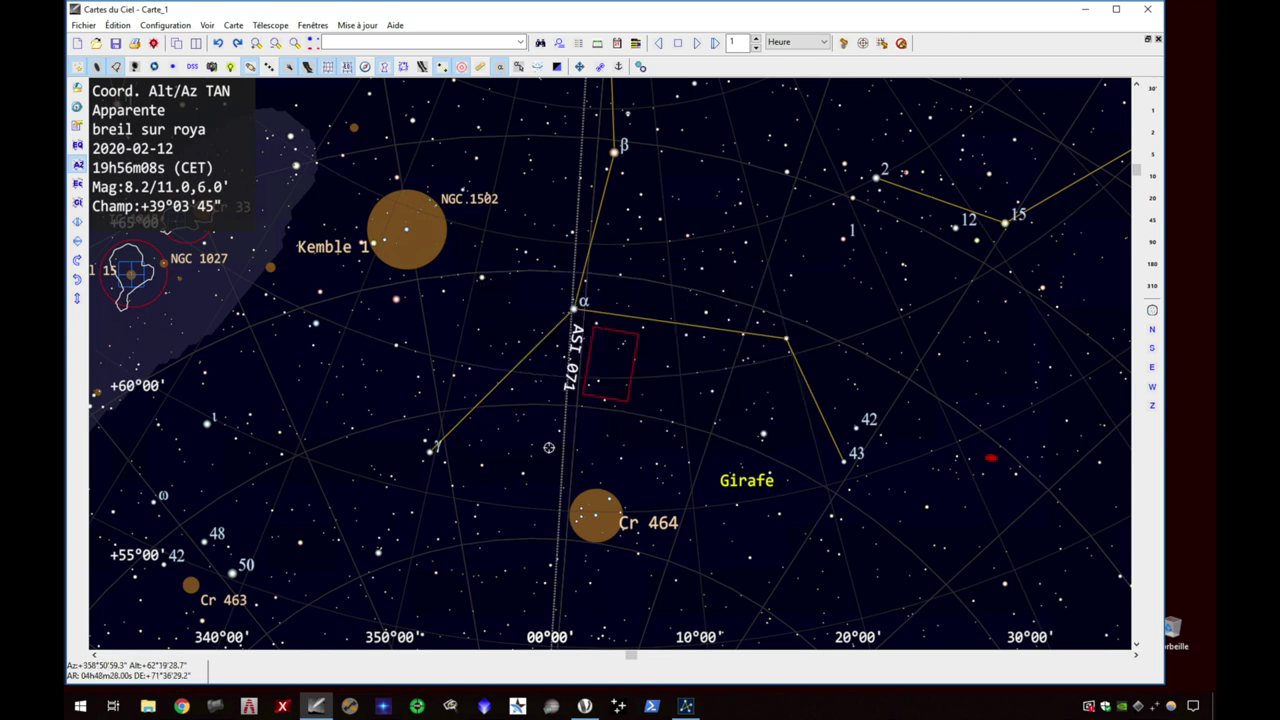
key("alt+Tab")
left_click(175, 180)
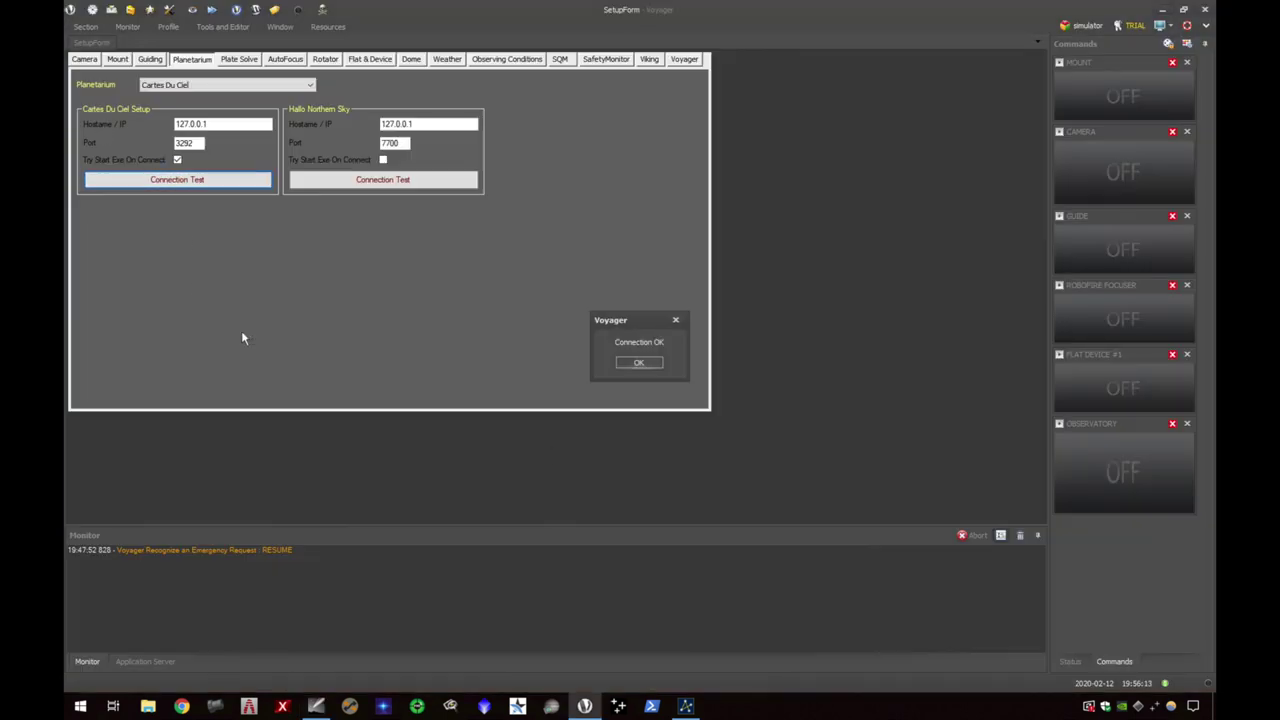
left_click(638, 364)
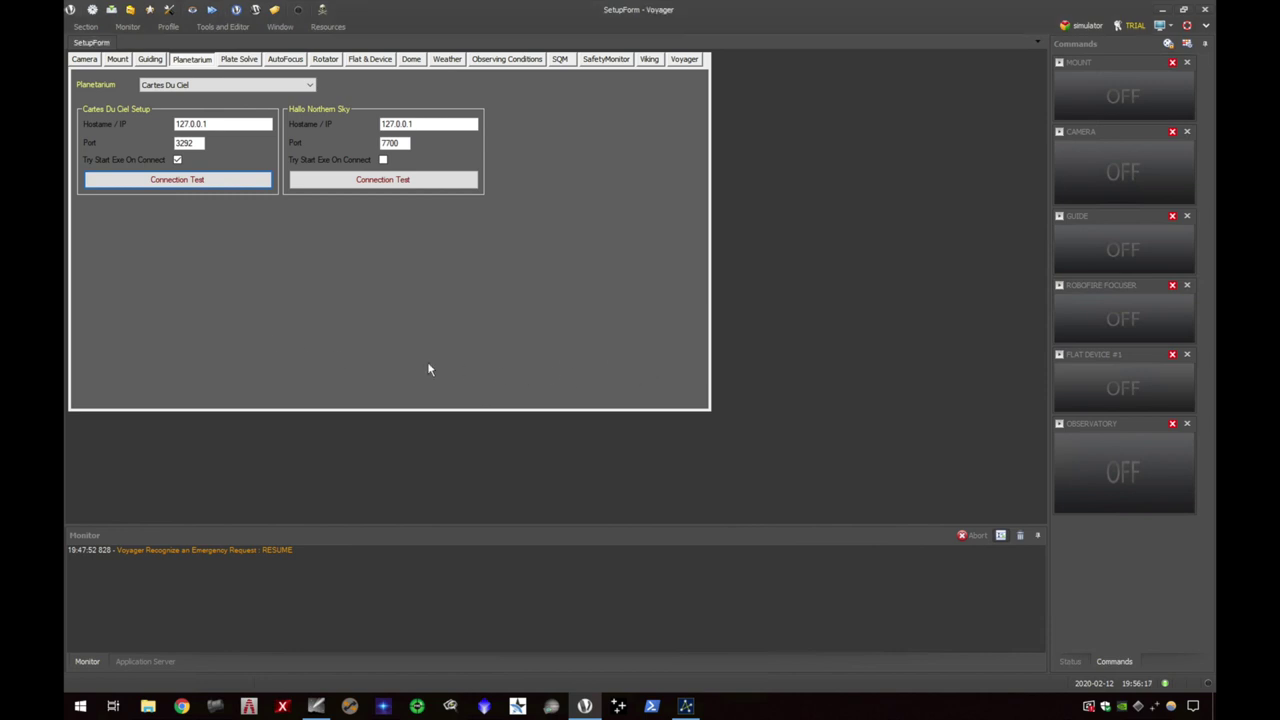
Step: Close Cartes du Ciel without saving its program options
key("alt+Tab")
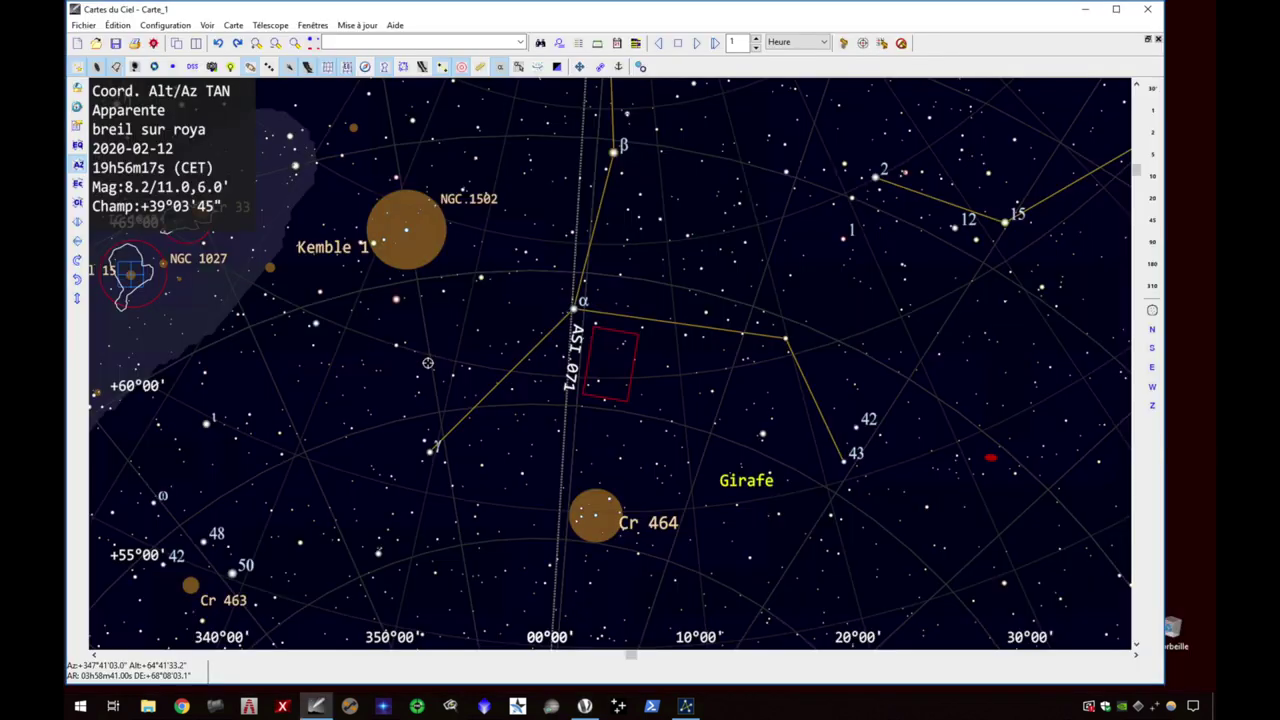
left_click(1147, 9)
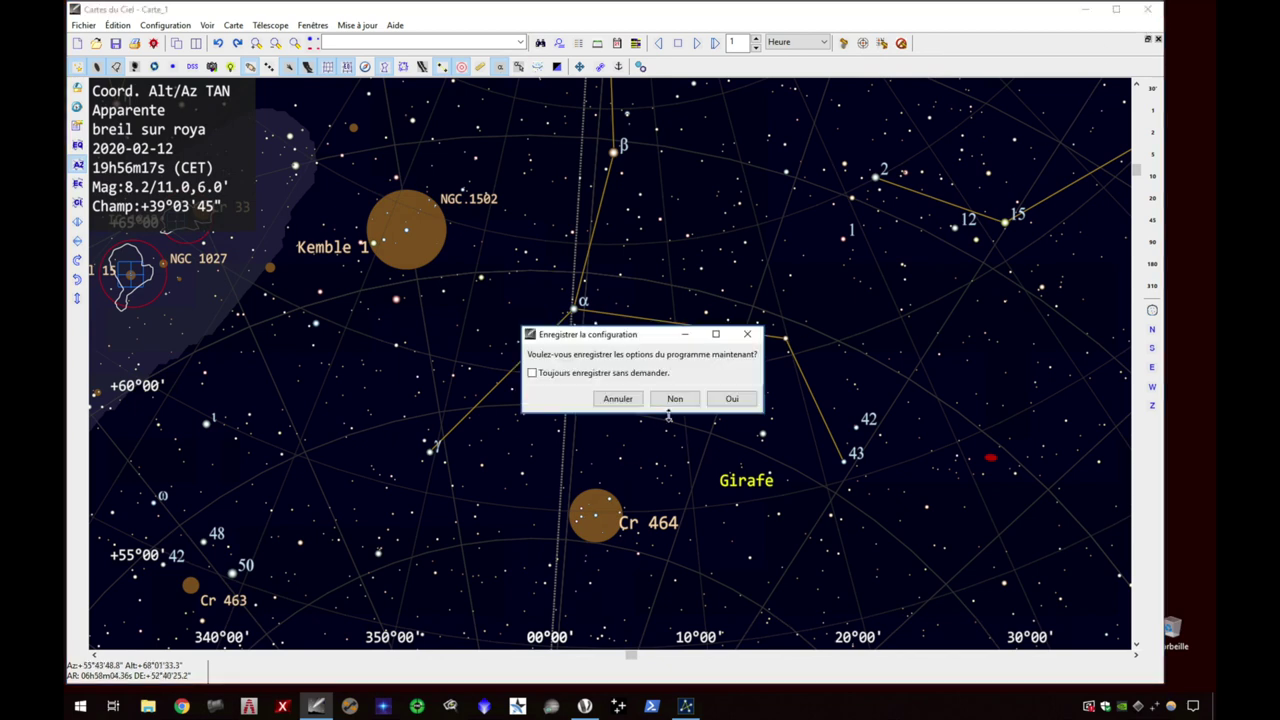
left_click(690, 399)
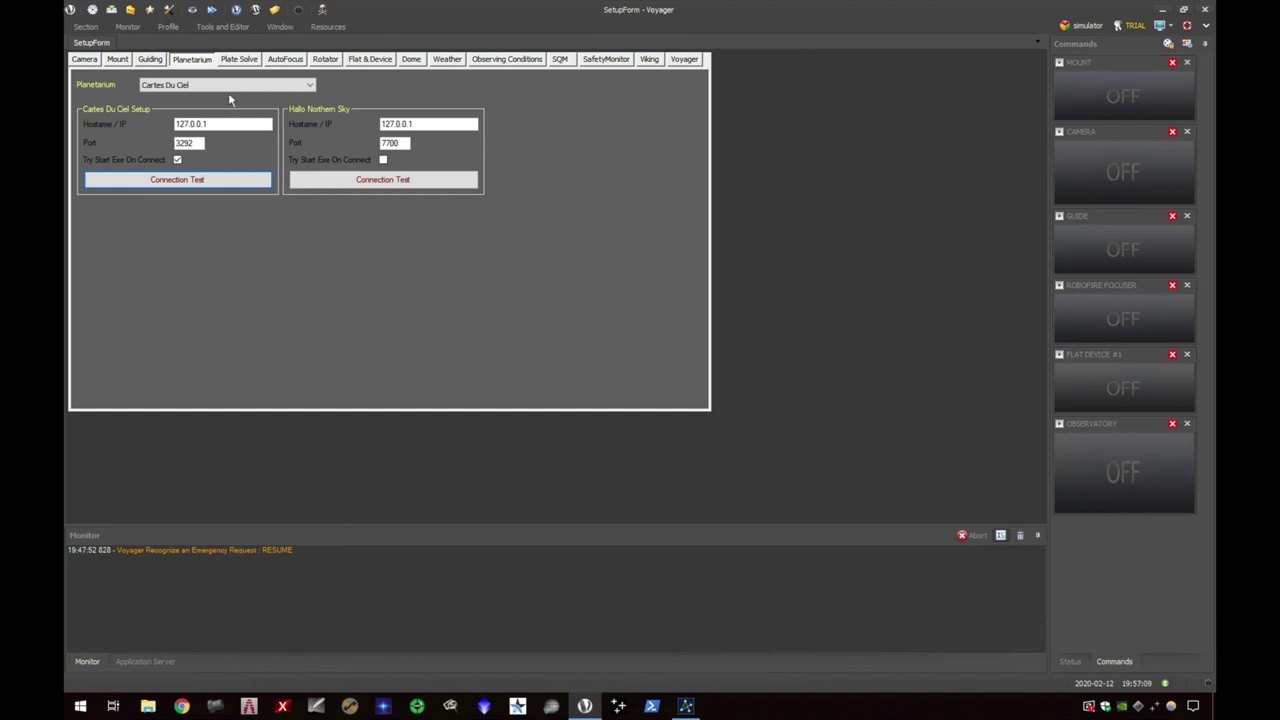
Step: Review the PlateSolve2 plate-solving settings and the RoboFire autofocus settings with the ASCOM focuser
left_click(240, 62)
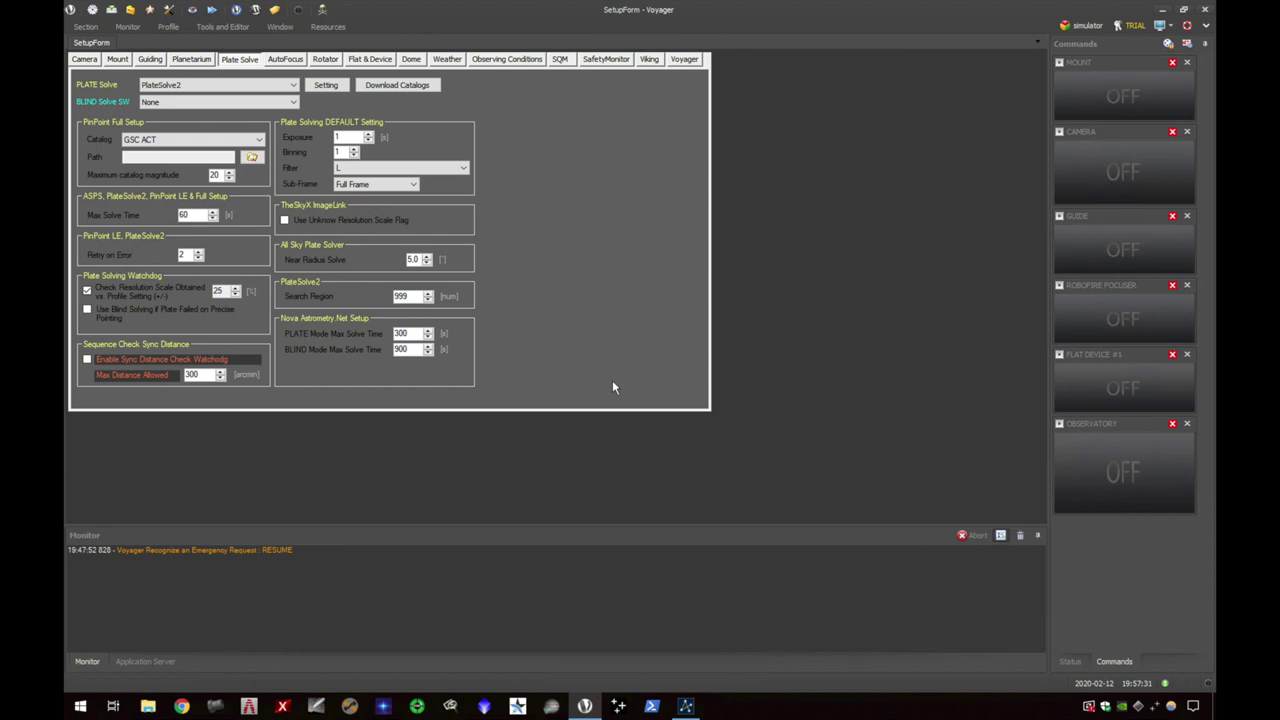
left_click(286, 60)
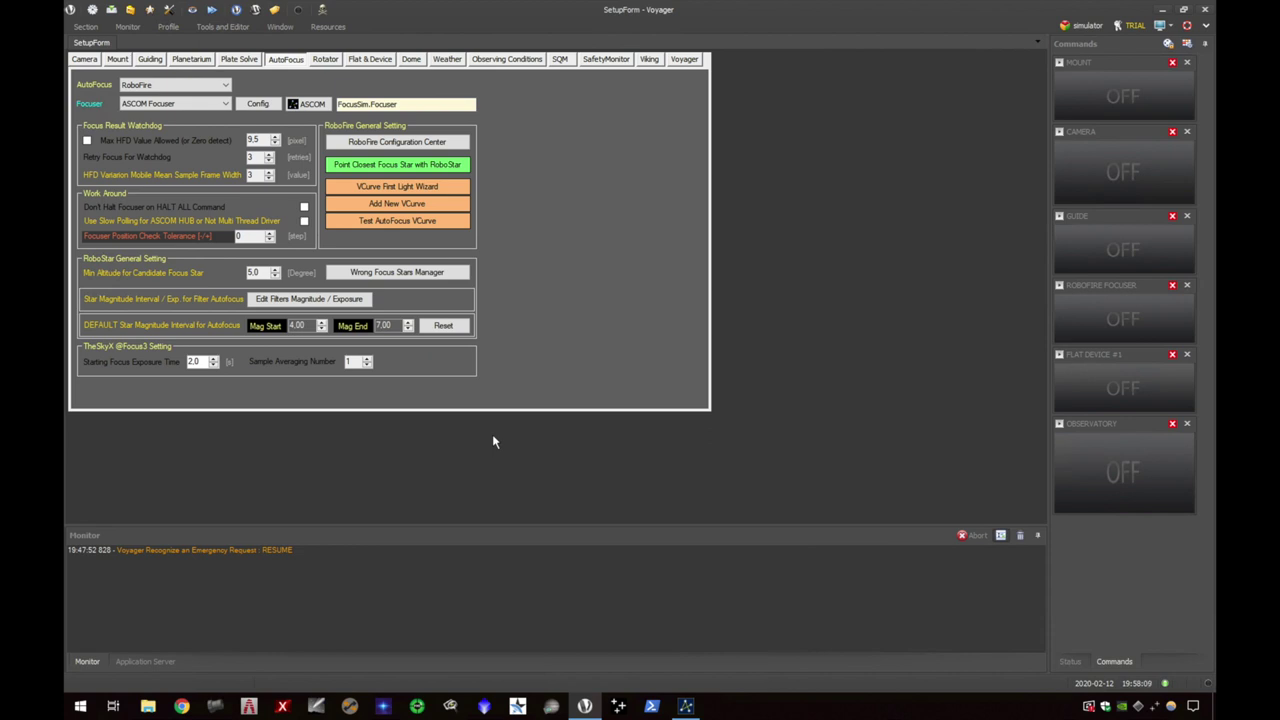
Step: Launch Sky Simulator for ASCOM, allow it to make changes, and reposition its window to review the control settings
key("super+d")
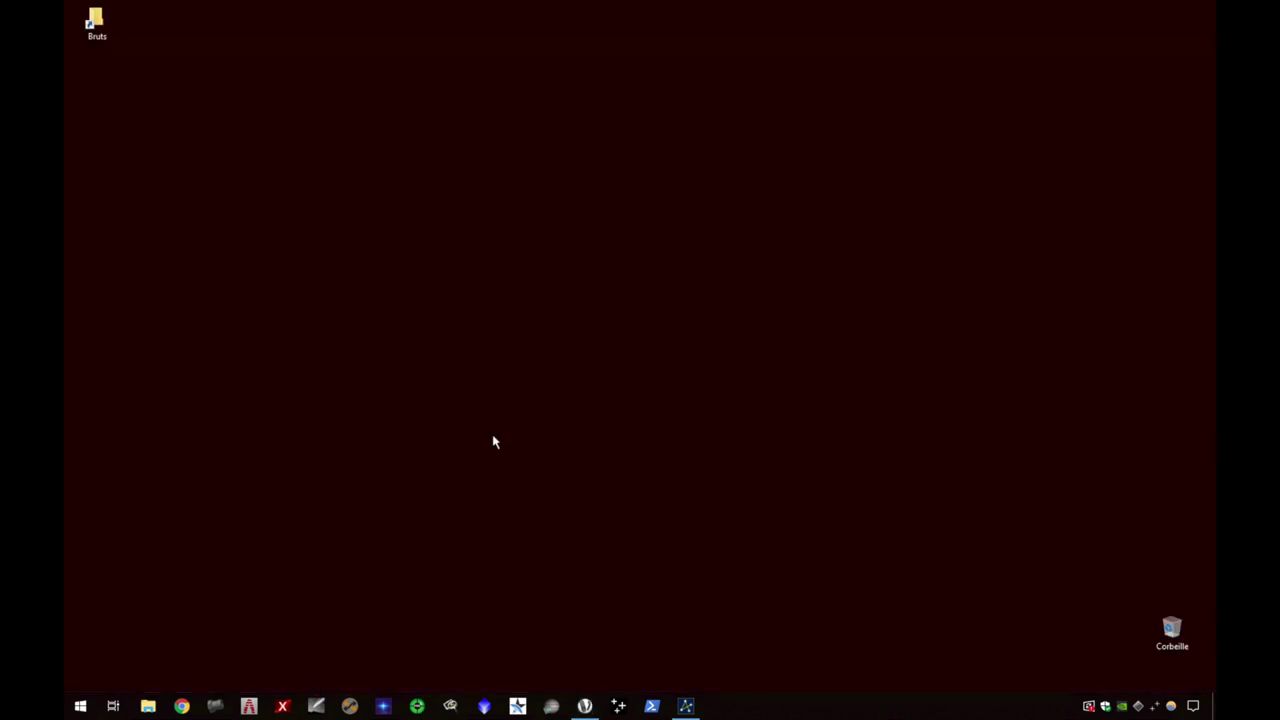
left_click(618, 706)
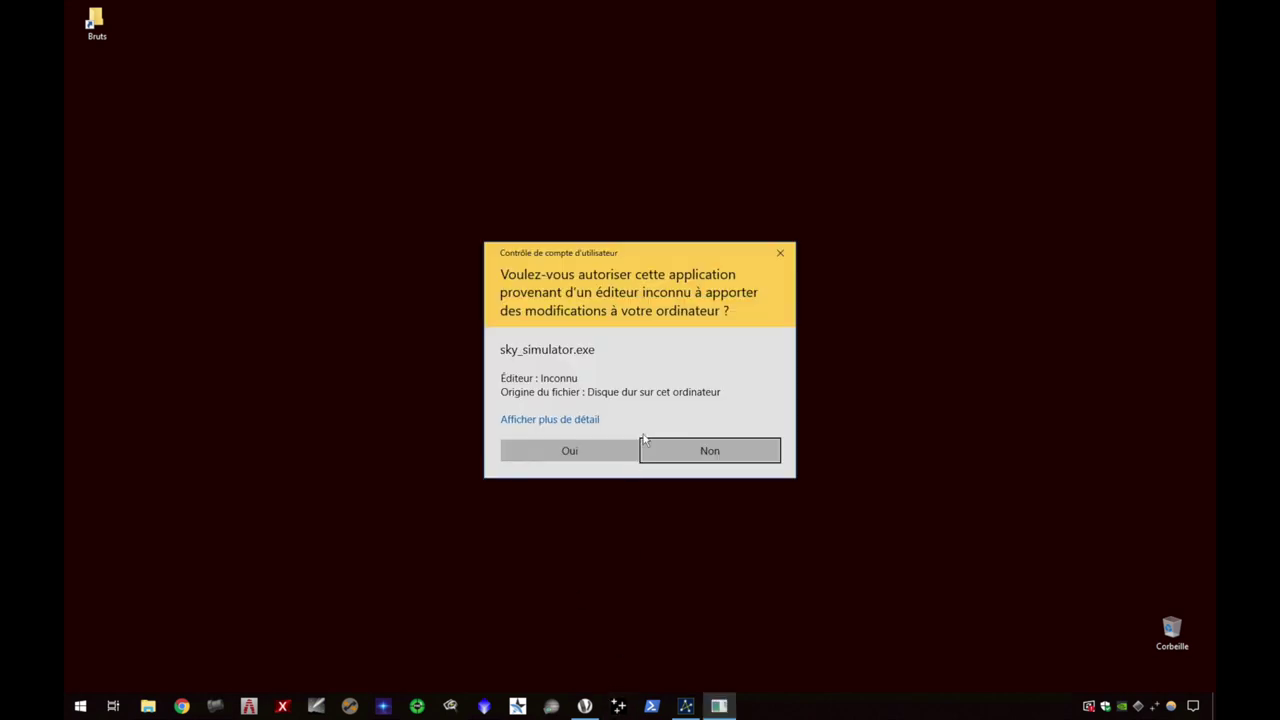
left_click(583, 455)
left_click_drag(662, 42, 536, 37)
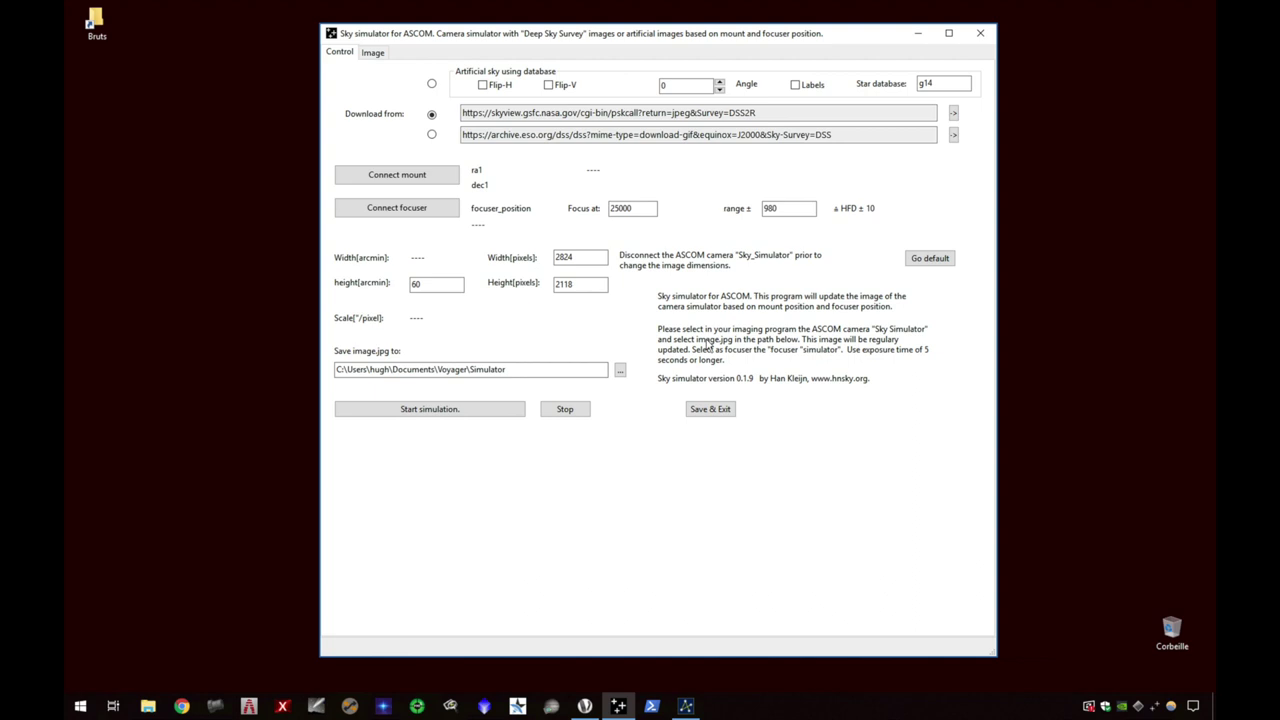
Step: Move the sky_simulator window to the virtual desktop Bureau 4 and leave the desktop overview
left_click(113, 706)
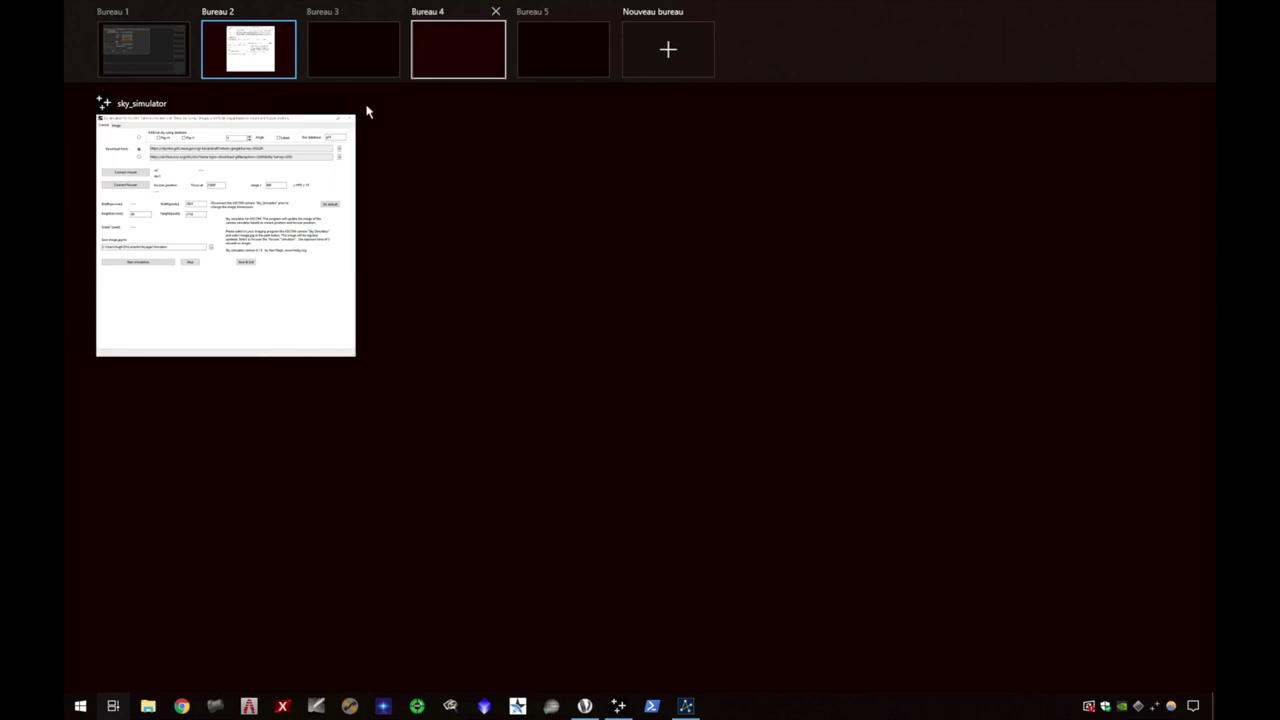
right_click(249, 210)
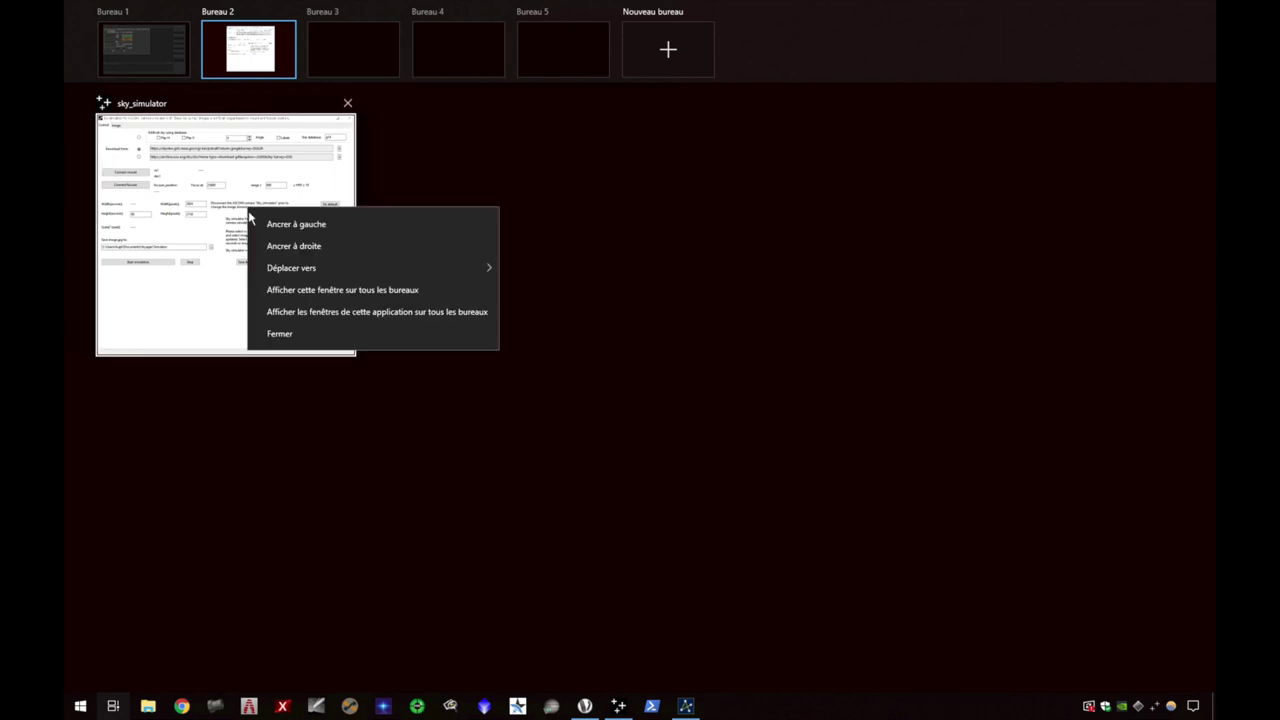
mouse_move(268, 280)
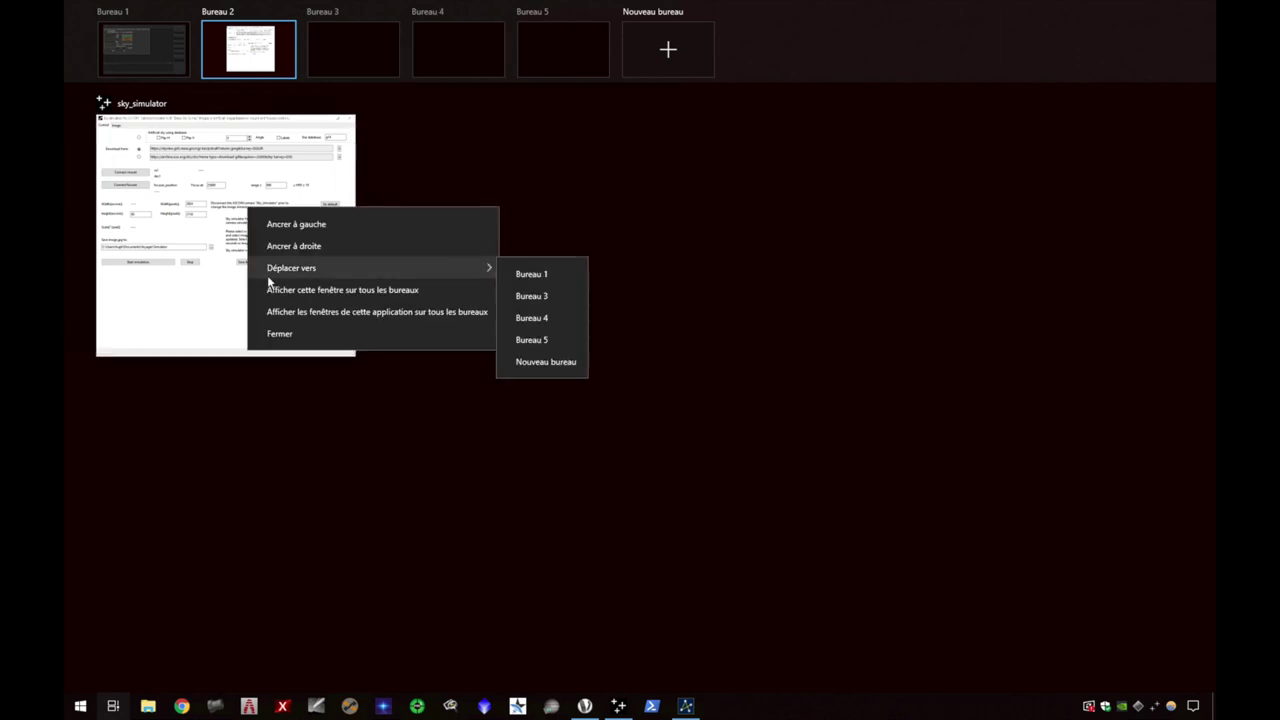
left_click(553, 318)
left_click(405, 307)
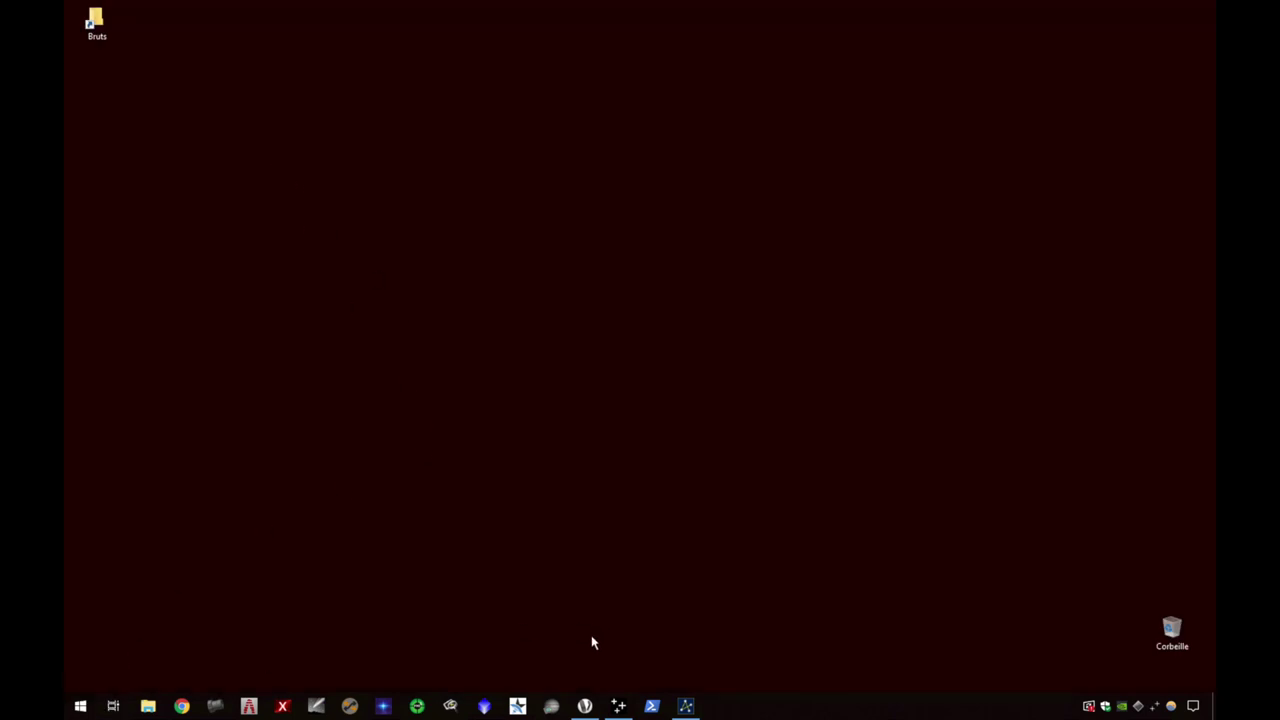
mouse_move(588, 710)
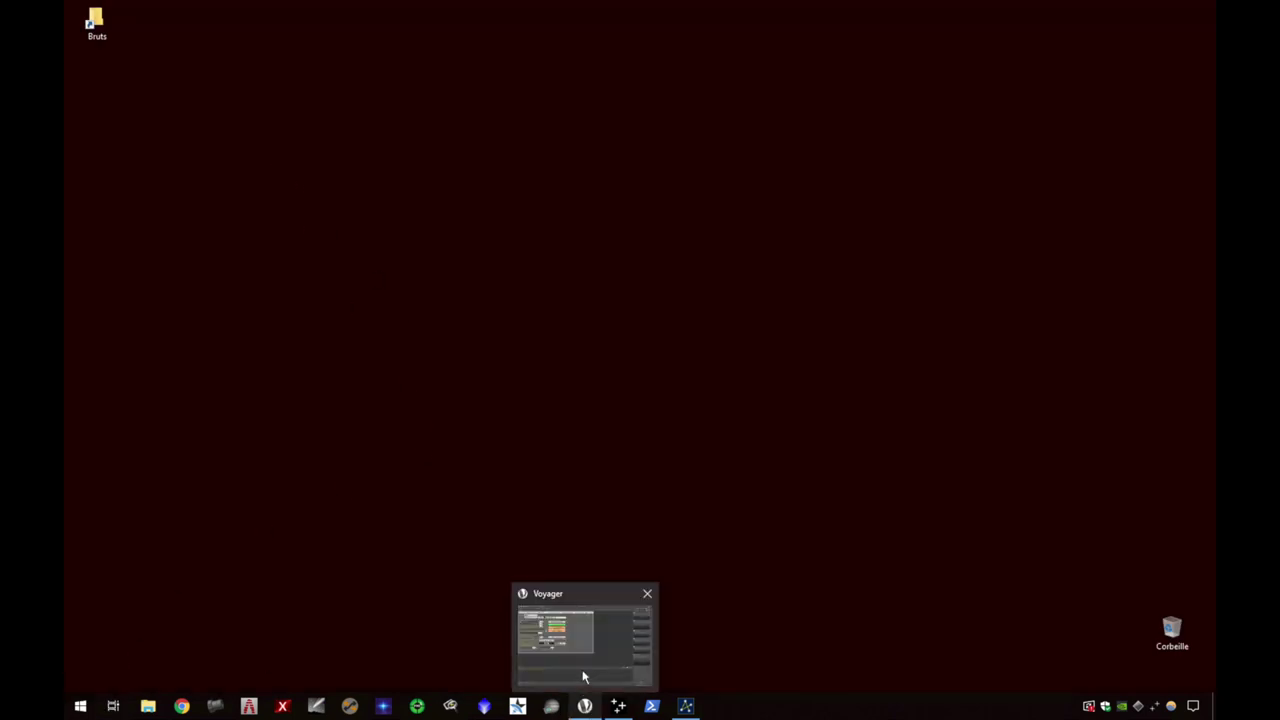
Step: Return to Voyager and review the Focuser, VCurve Mode and LocalField Mode settings in the RoboFire Configuration Center
left_click(583, 672)
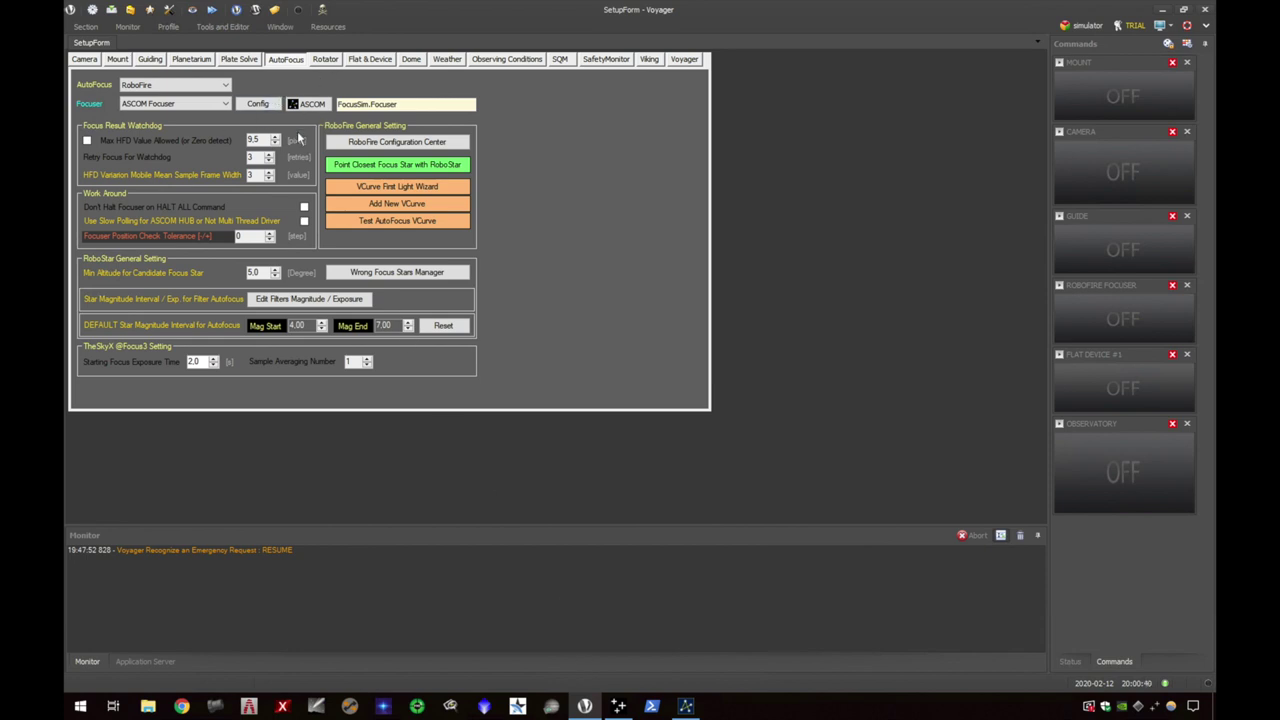
left_click(431, 145)
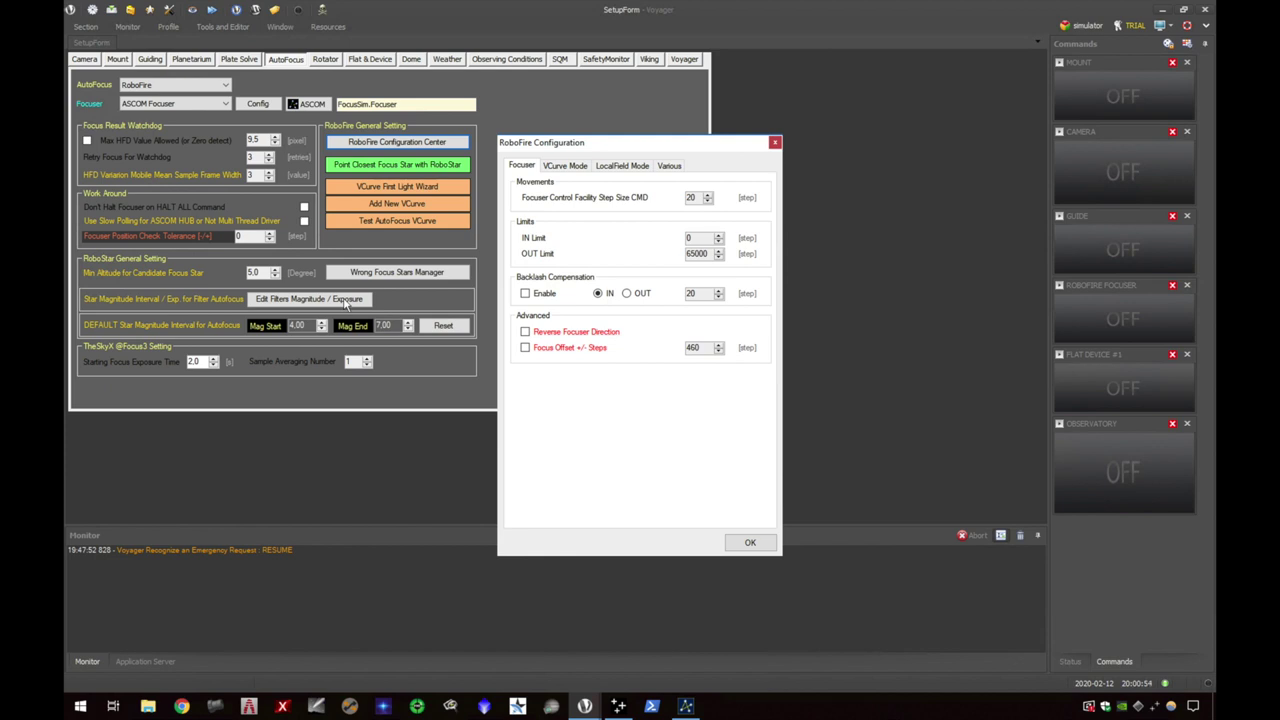
left_click(573, 167)
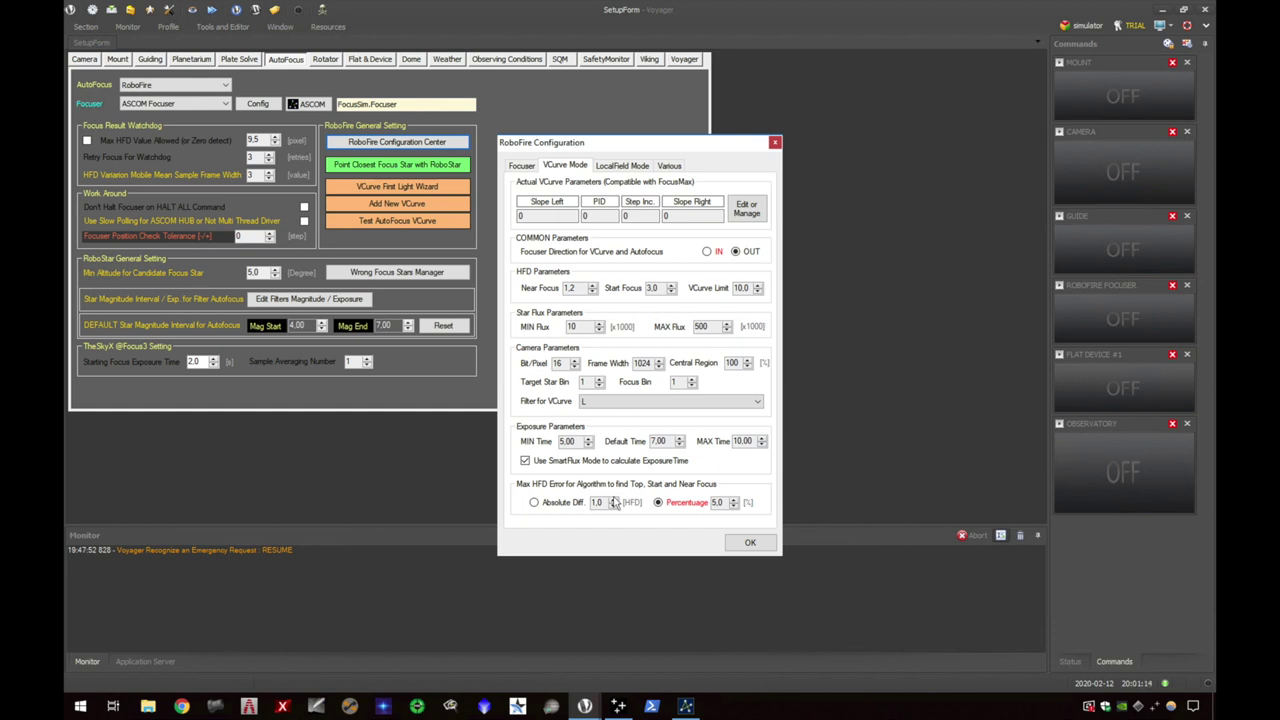
left_click(622, 167)
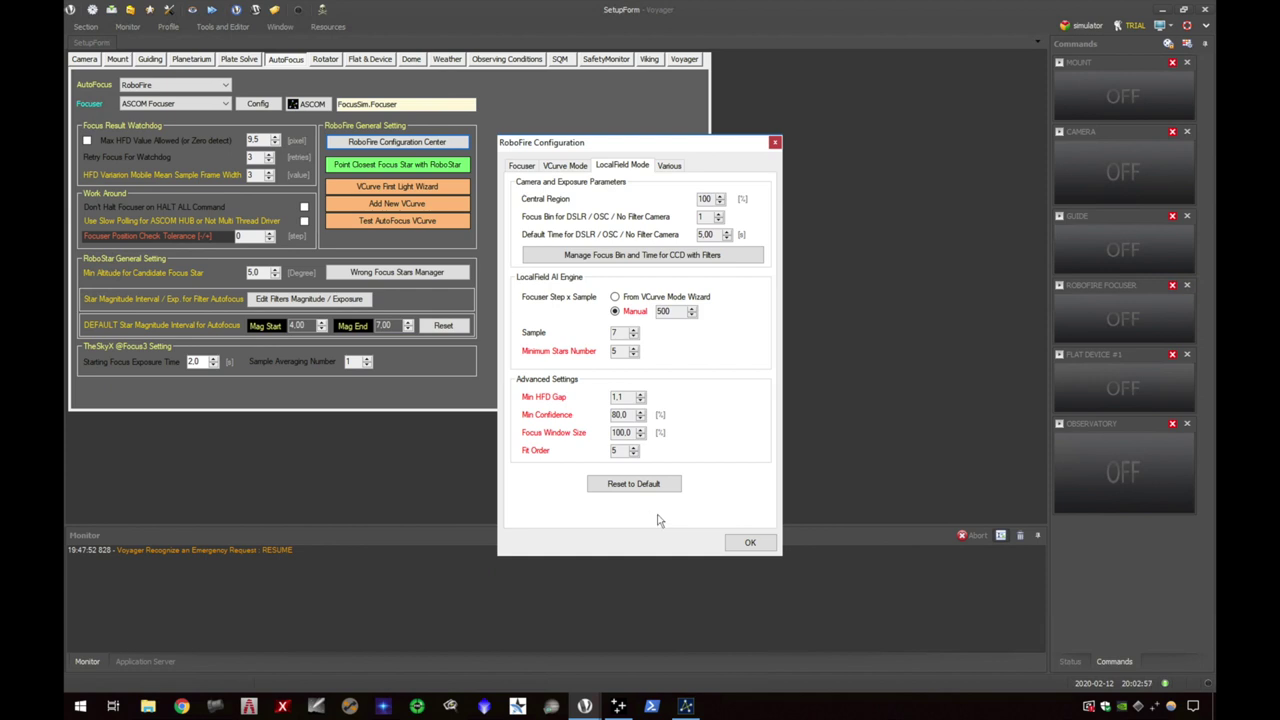
left_click(748, 544)
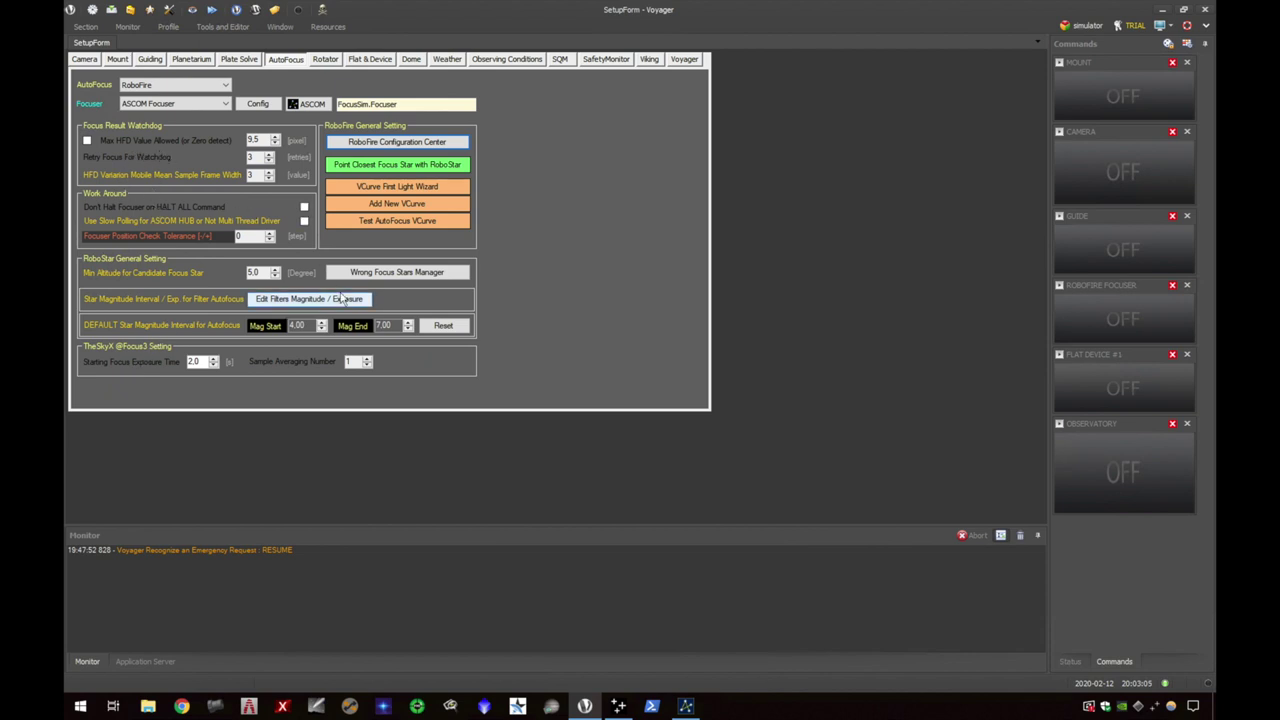
Step: Try the ASCOM Rotator type and inspect its available drivers, cancelling without choosing one and leaving the rotator at None
left_click(329, 60)
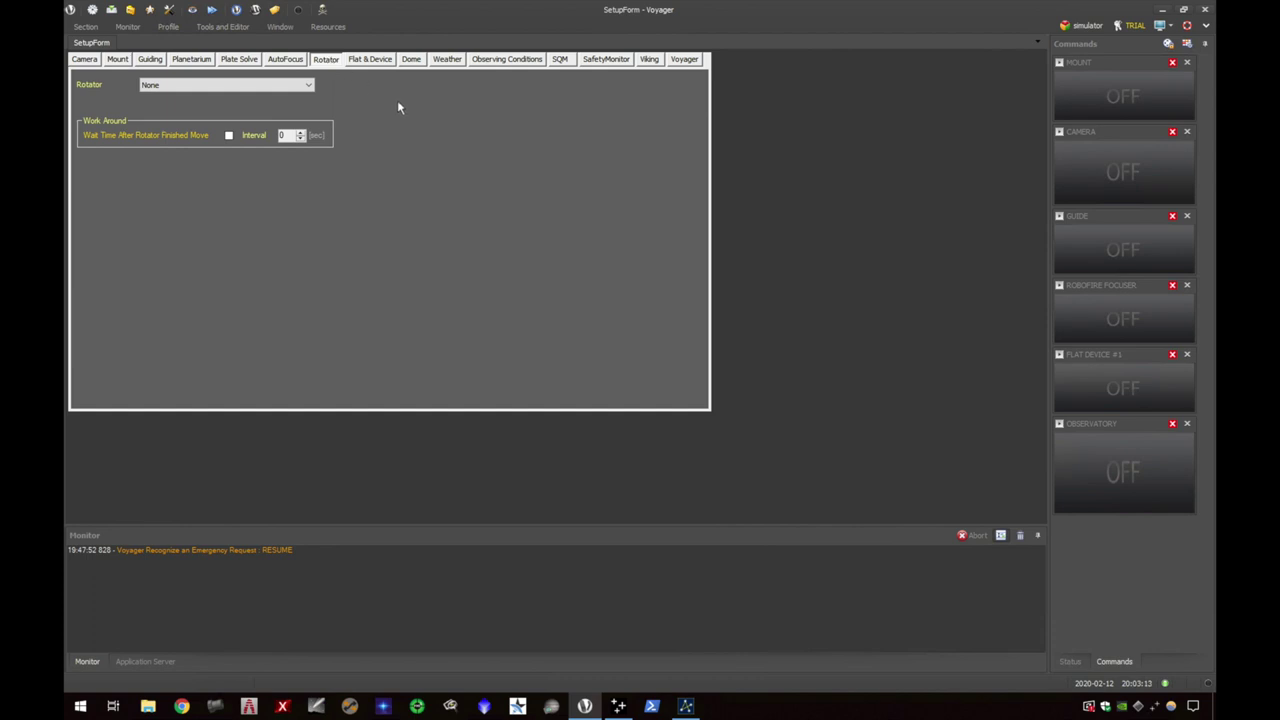
left_click(310, 88)
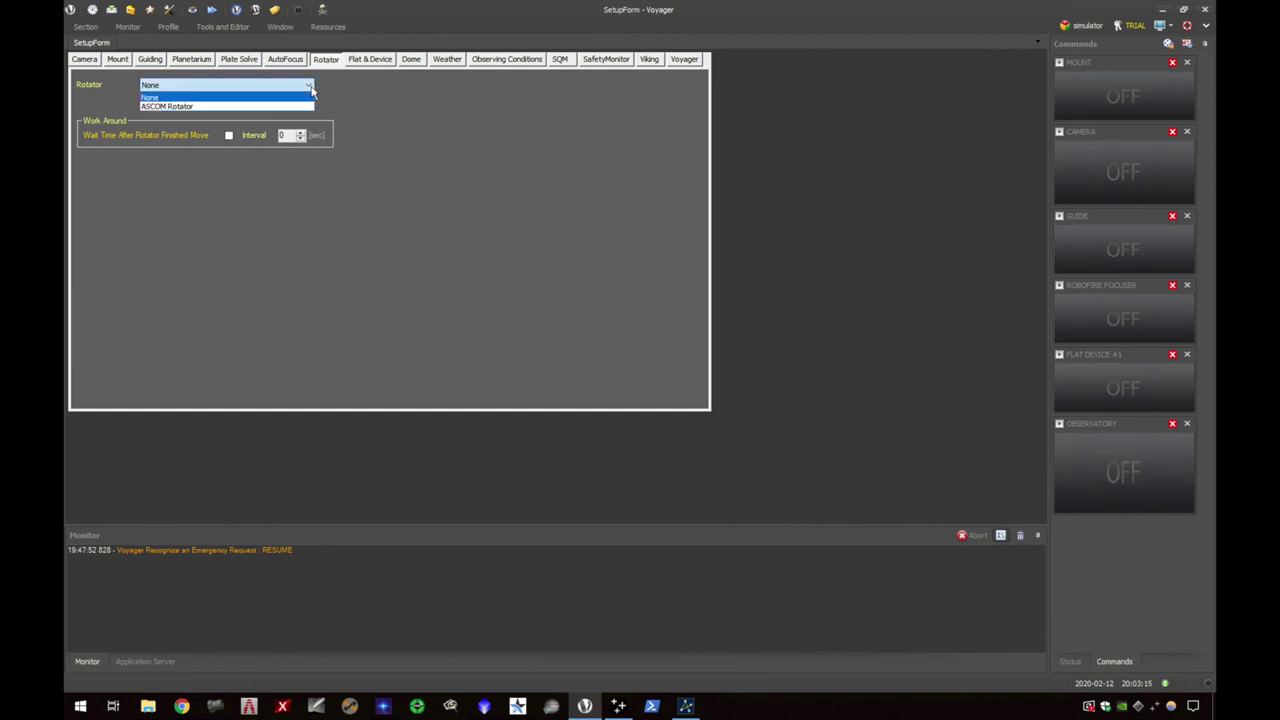
left_click(300, 105)
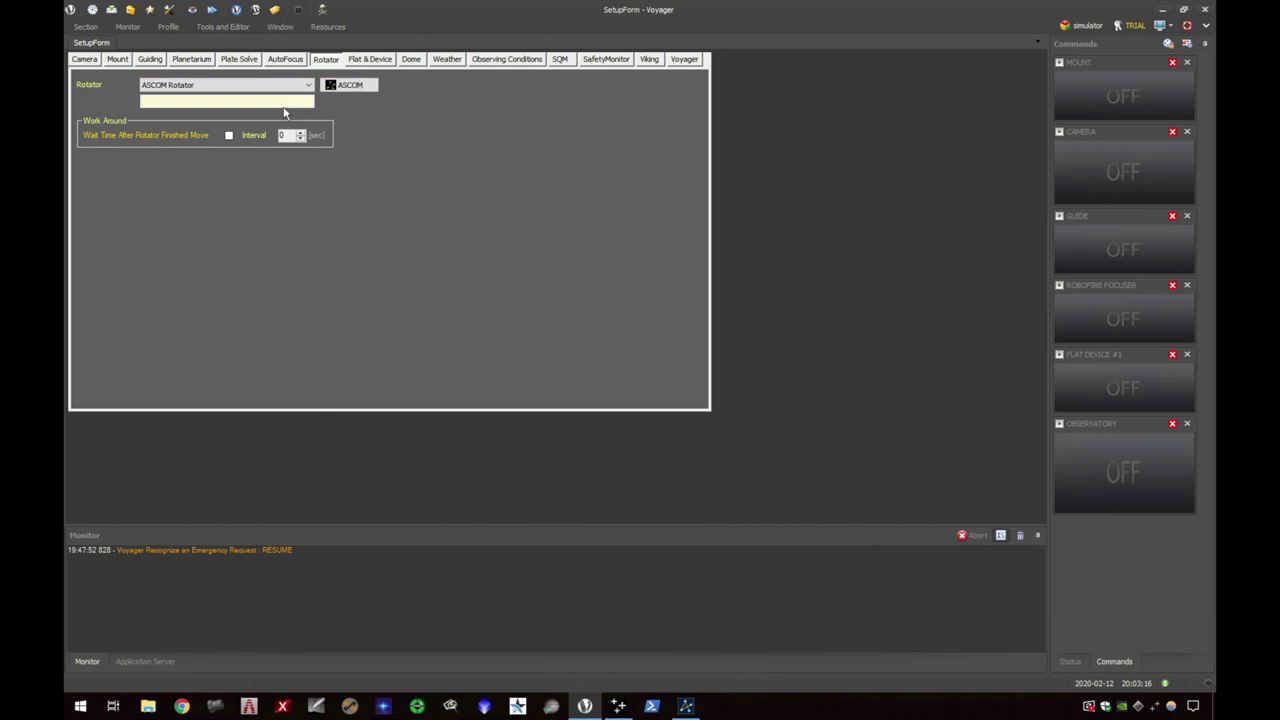
left_click(340, 87)
left_click(587, 348)
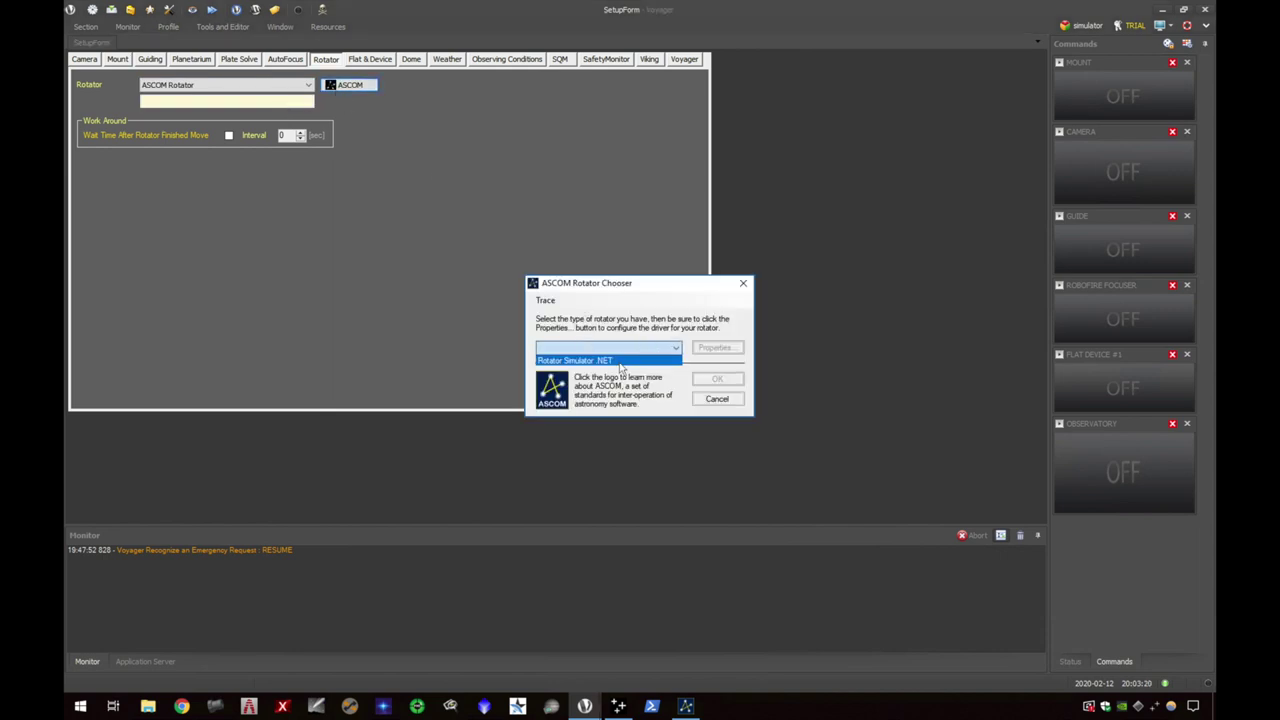
left_click(629, 323)
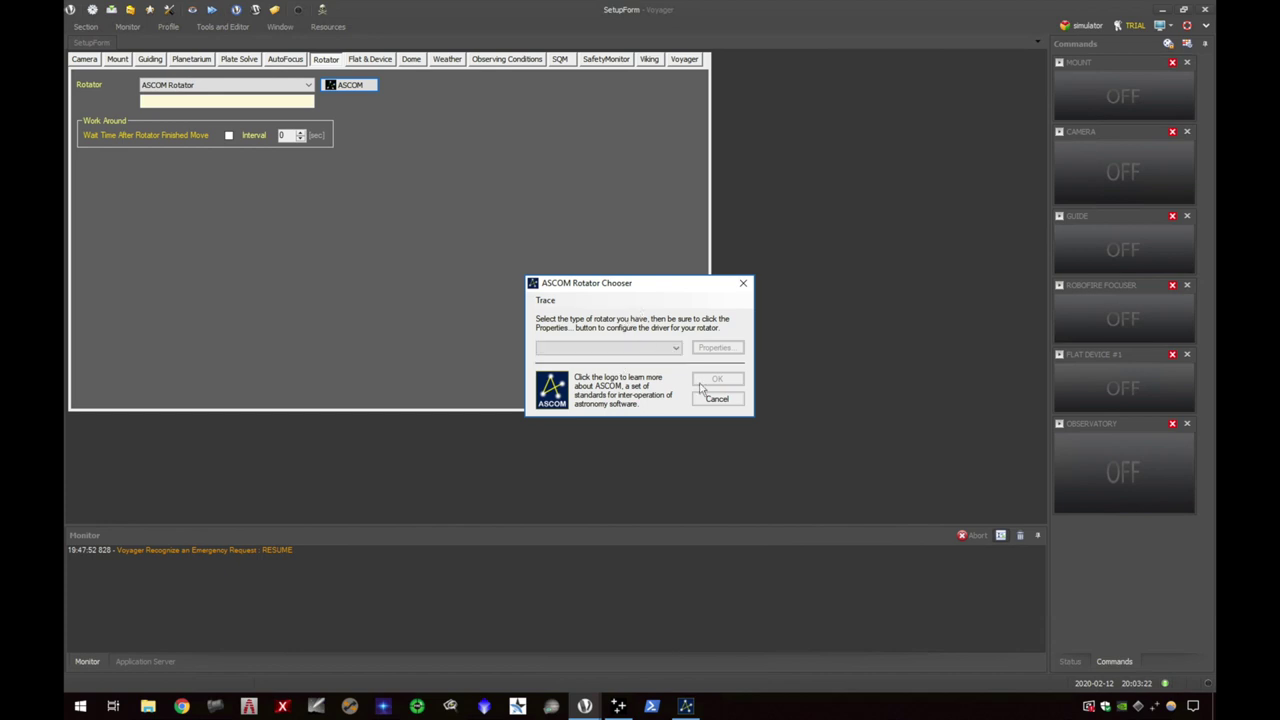
left_click(717, 399)
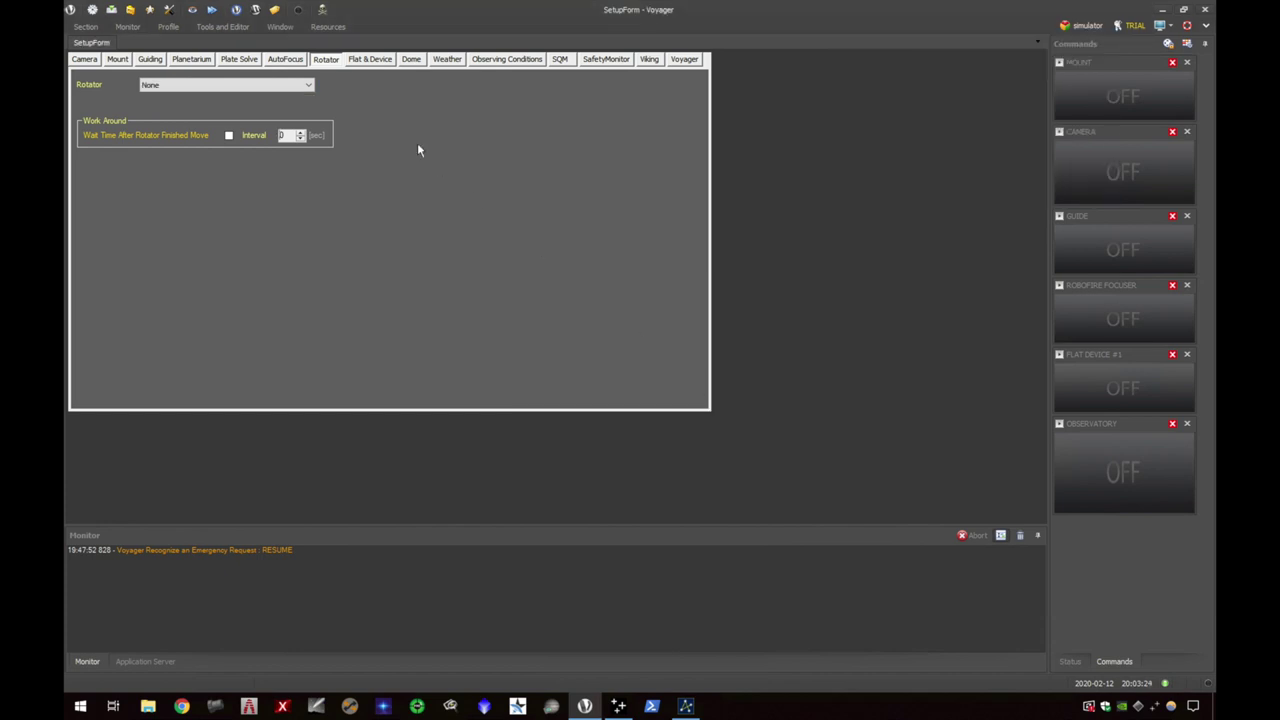
Step: Check the available flat device types and select Voyager Flat Device Simulator for Flat Device #1
left_click(368, 60)
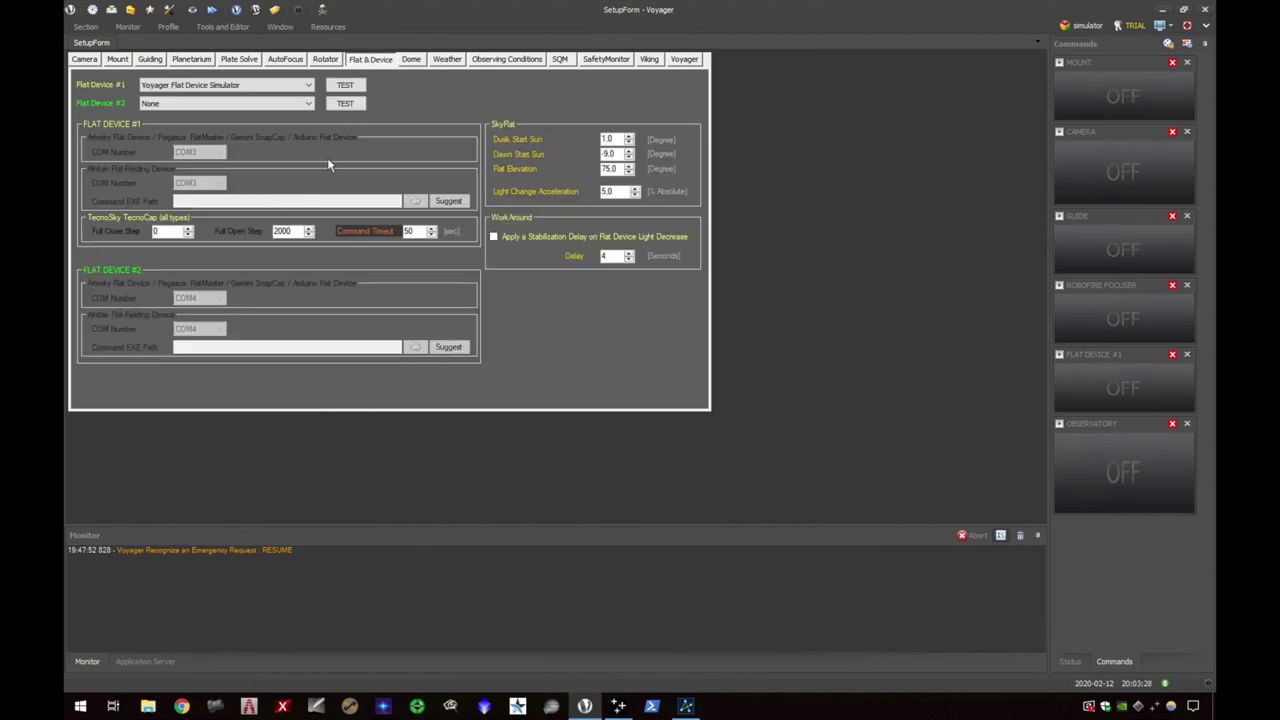
left_click(209, 103)
left_click(303, 89)
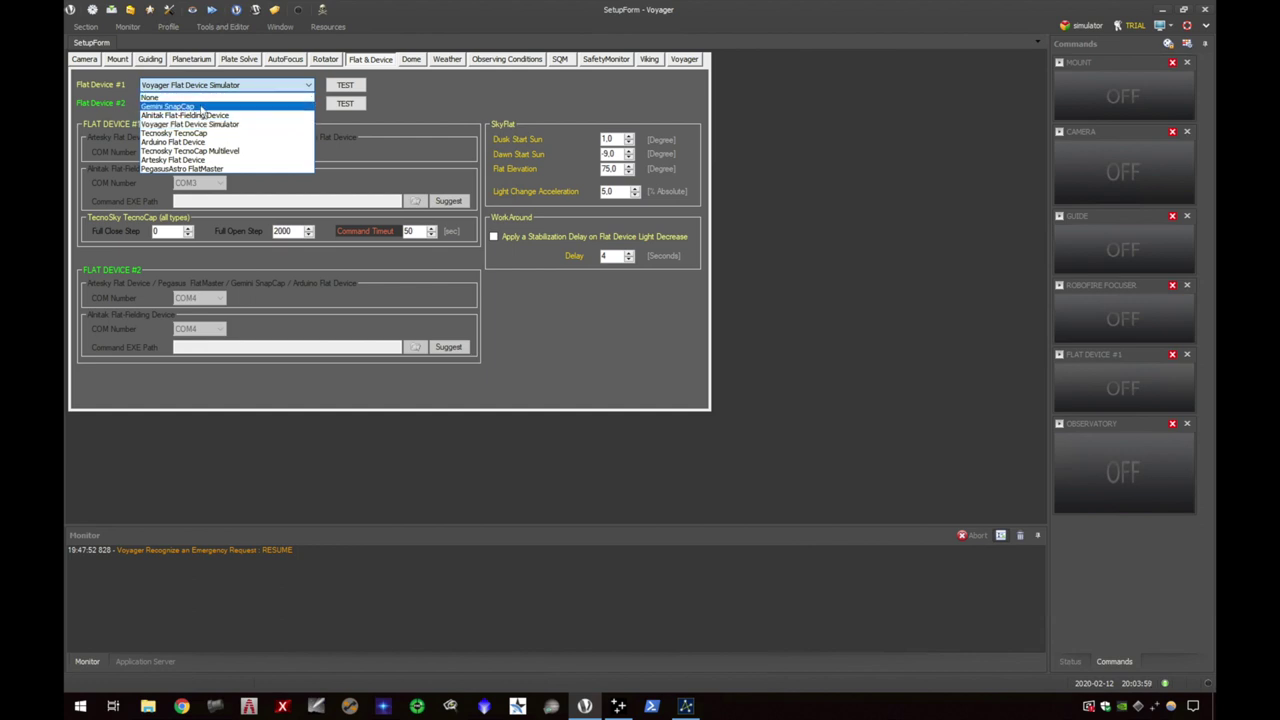
left_click(239, 126)
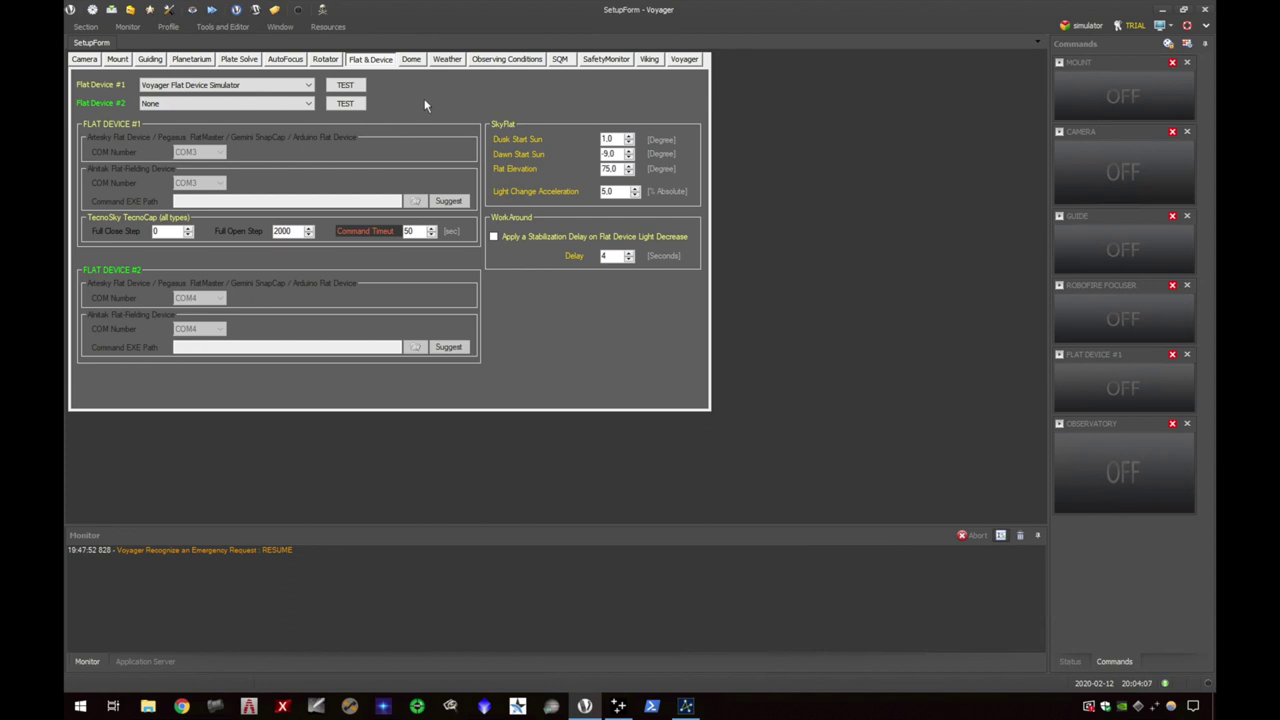
Step: Review the ASCOM dome settings and run a test read of the Boltwood weather file for Cloud Sensor II
left_click(411, 59)
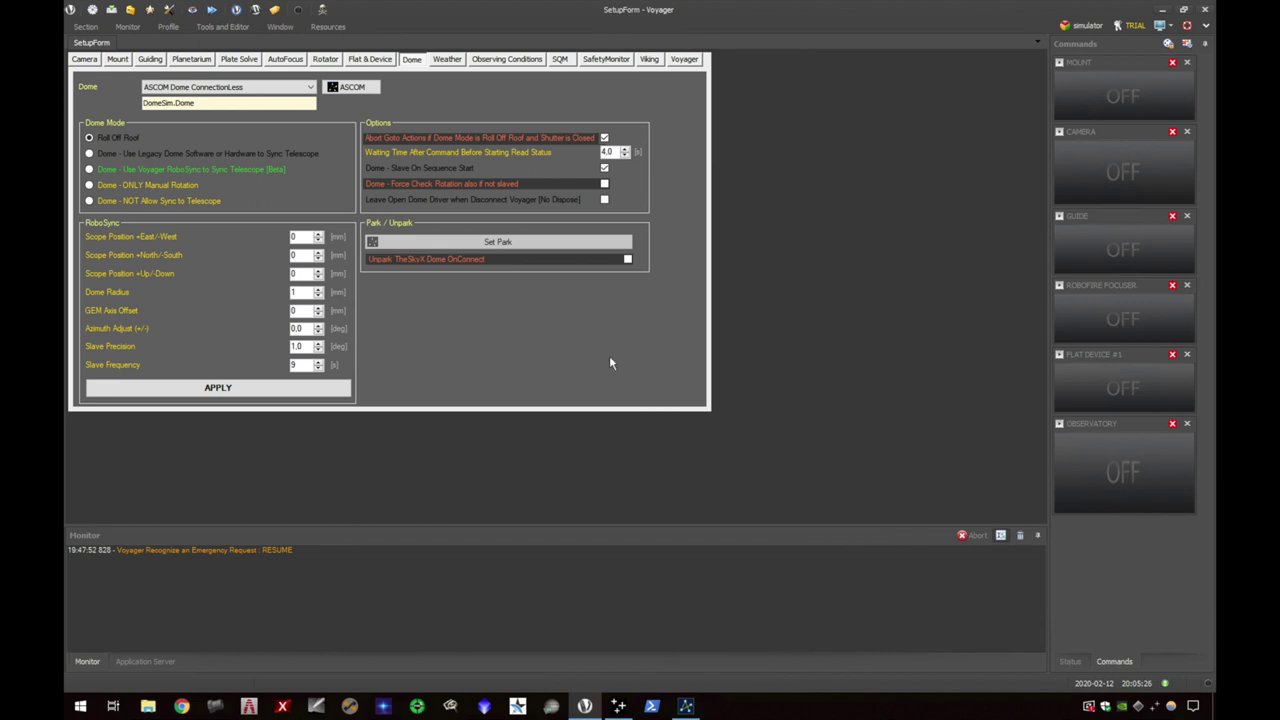
left_click(445, 62)
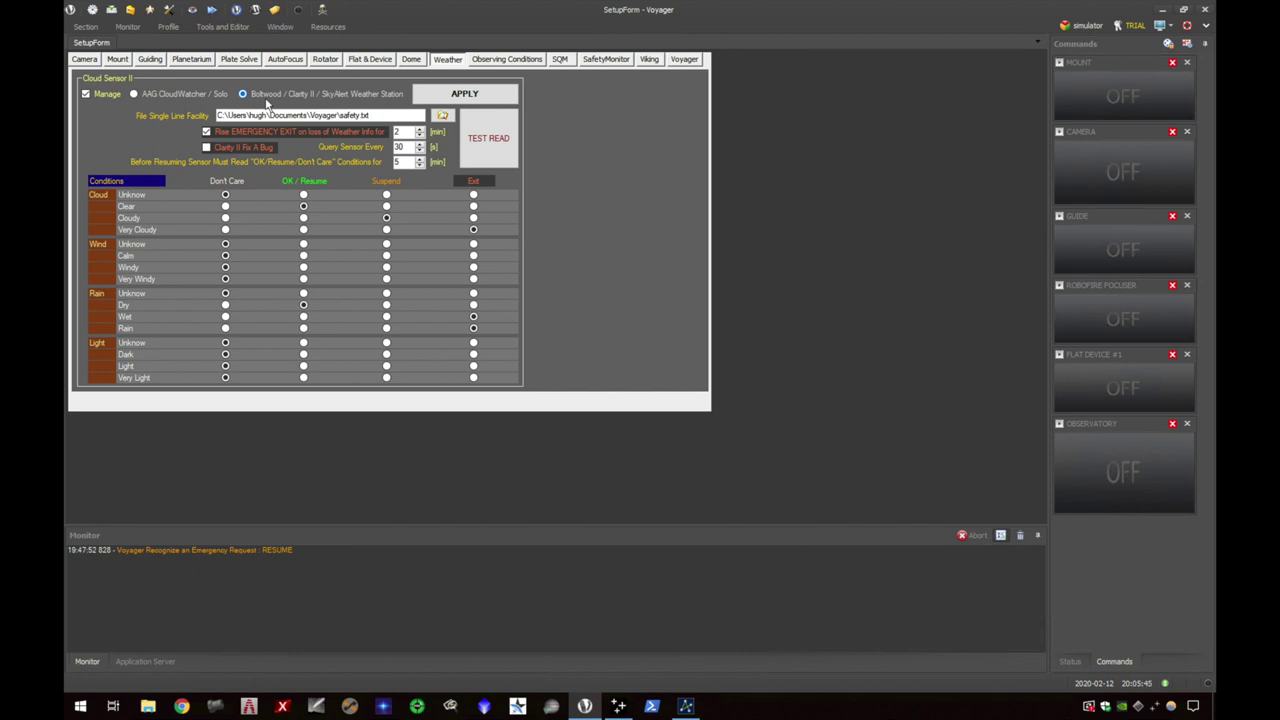
left_click(296, 115)
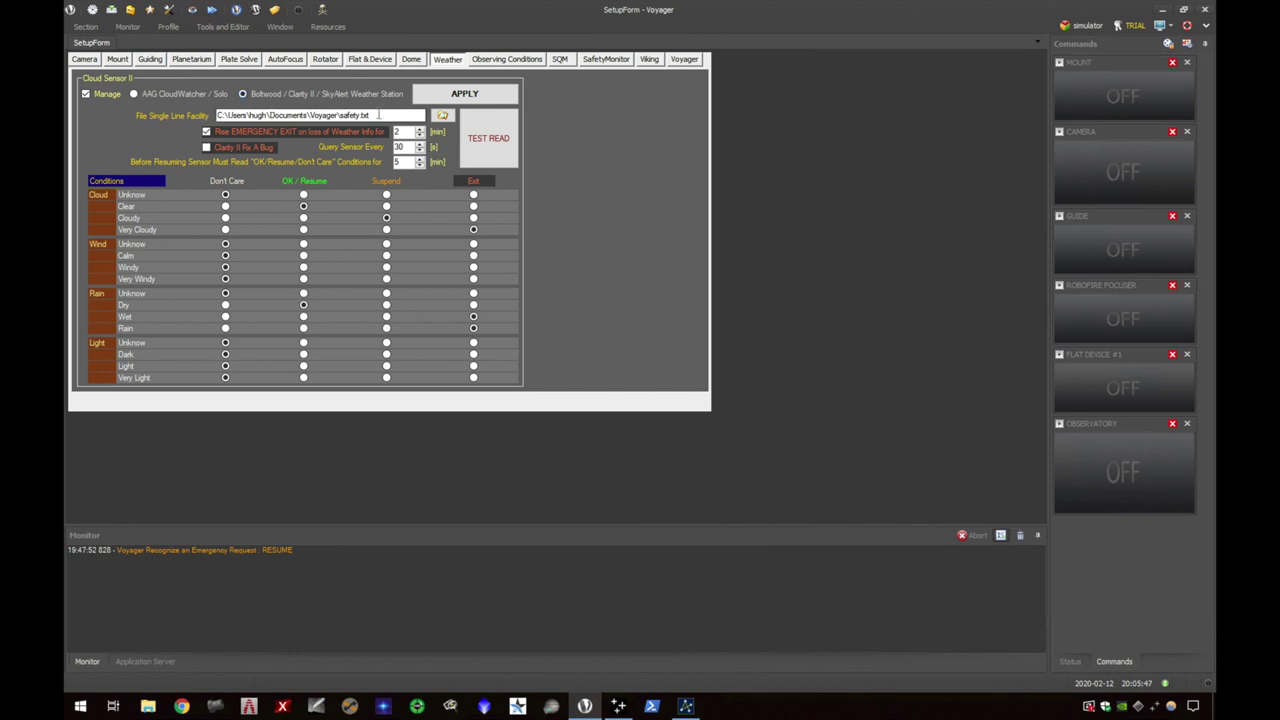
left_click(494, 150)
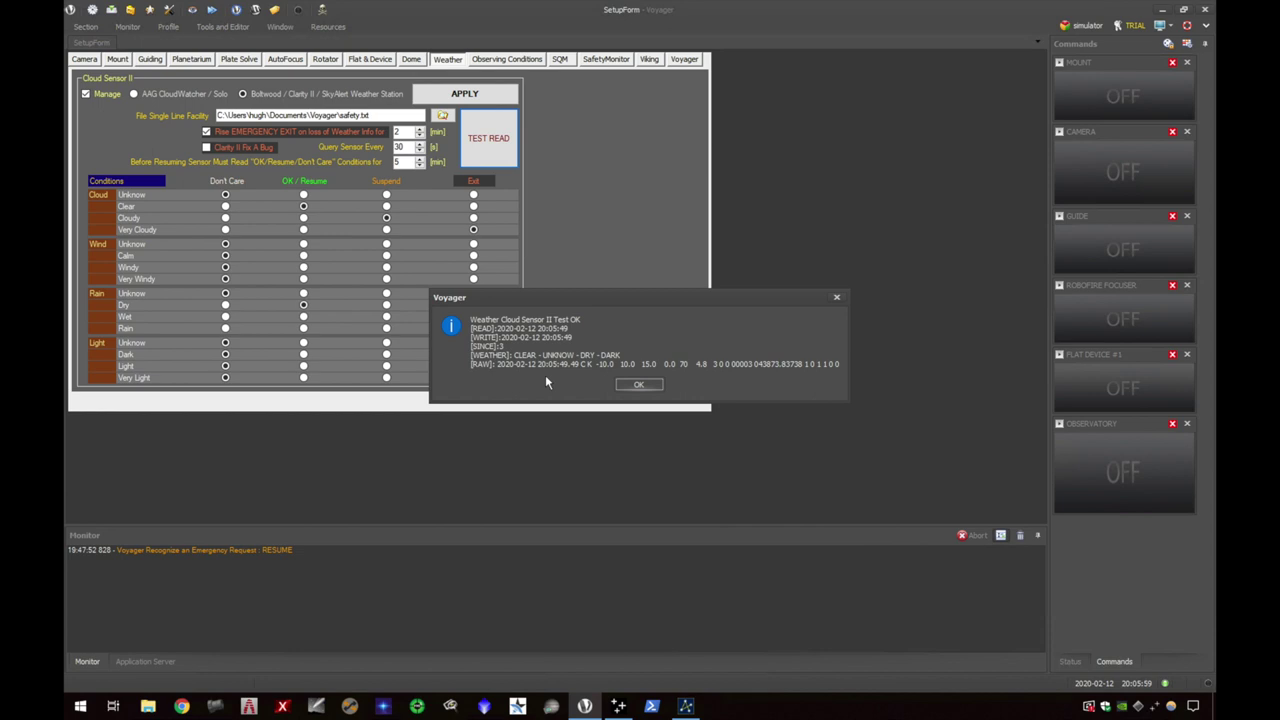
left_click(640, 385)
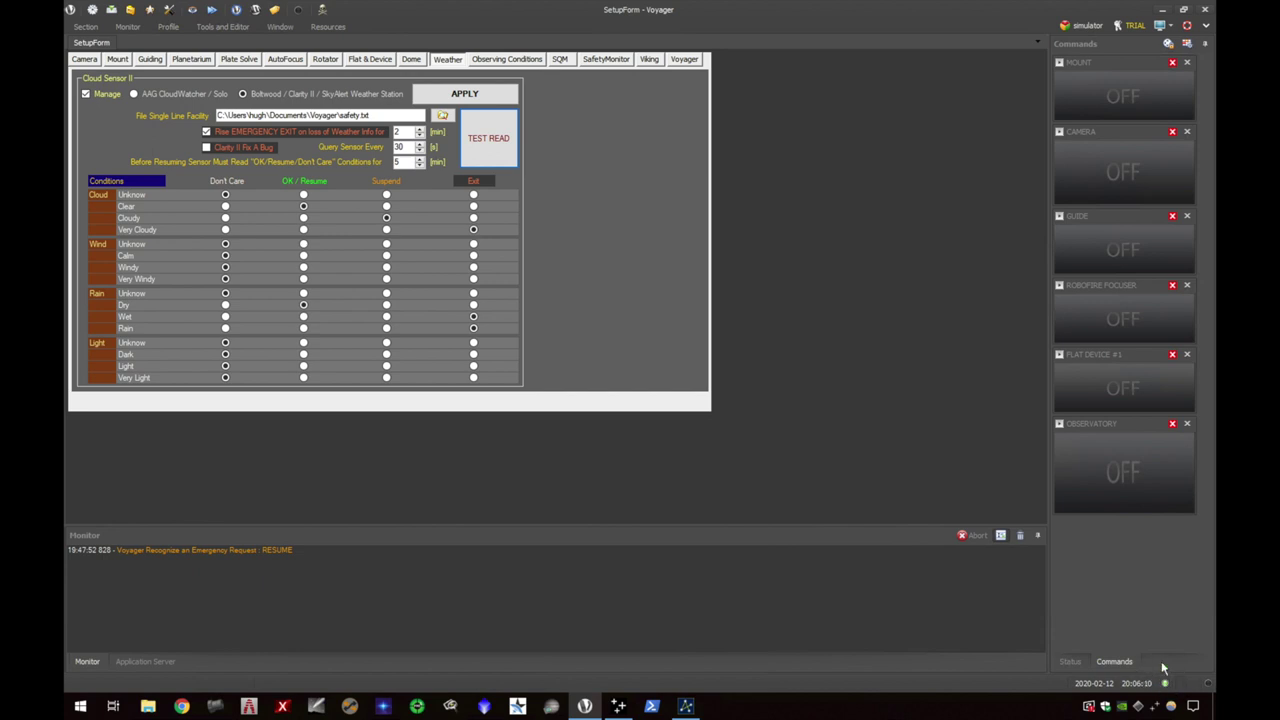
Step: Bring the Boltwood Simulator window forward and place it beside Voyager's weather settings
mouse_move(1166, 686)
key("super+d")
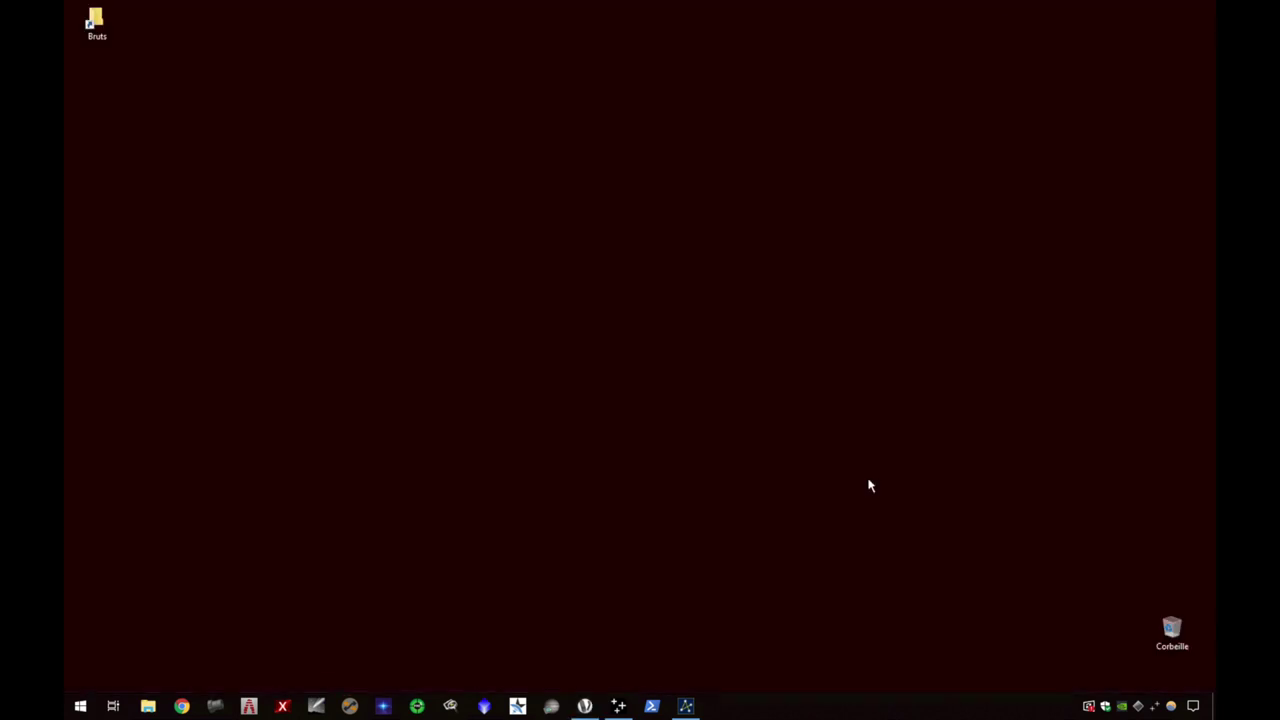
key("alt+Tab")
key("super+d")
key("alt+Tab")
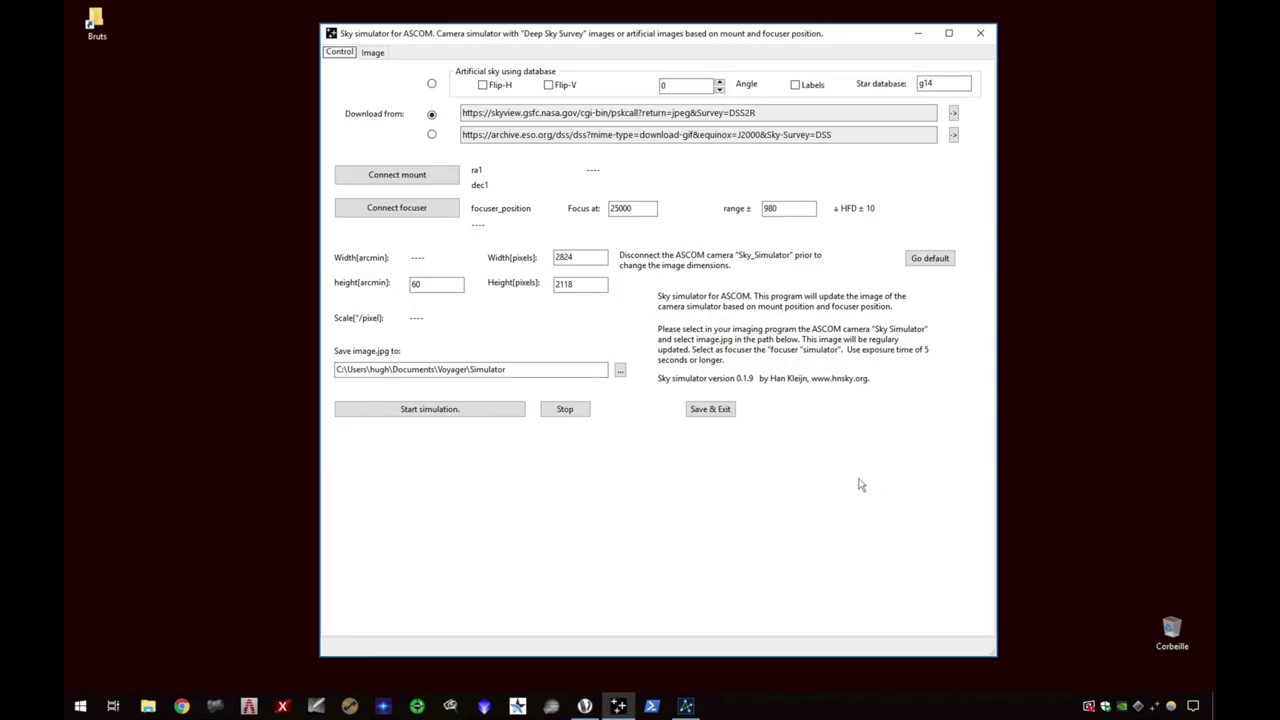
mouse_move(687, 707)
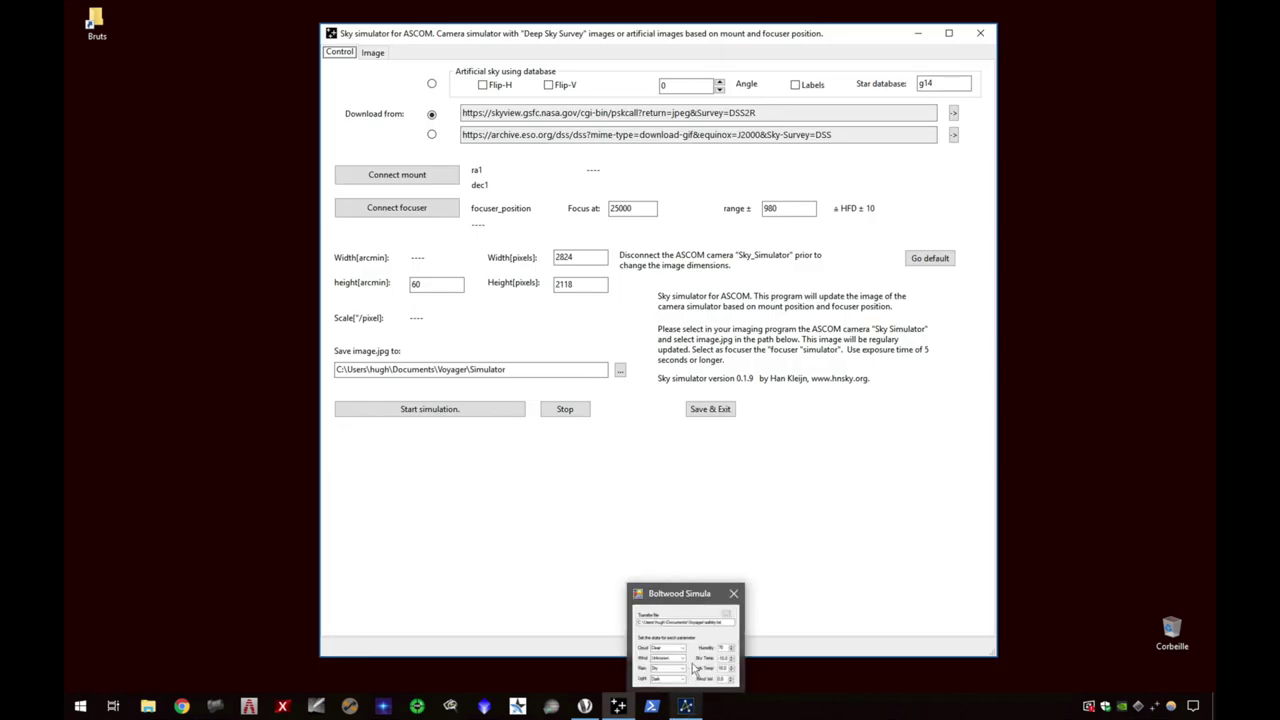
left_click(700, 655)
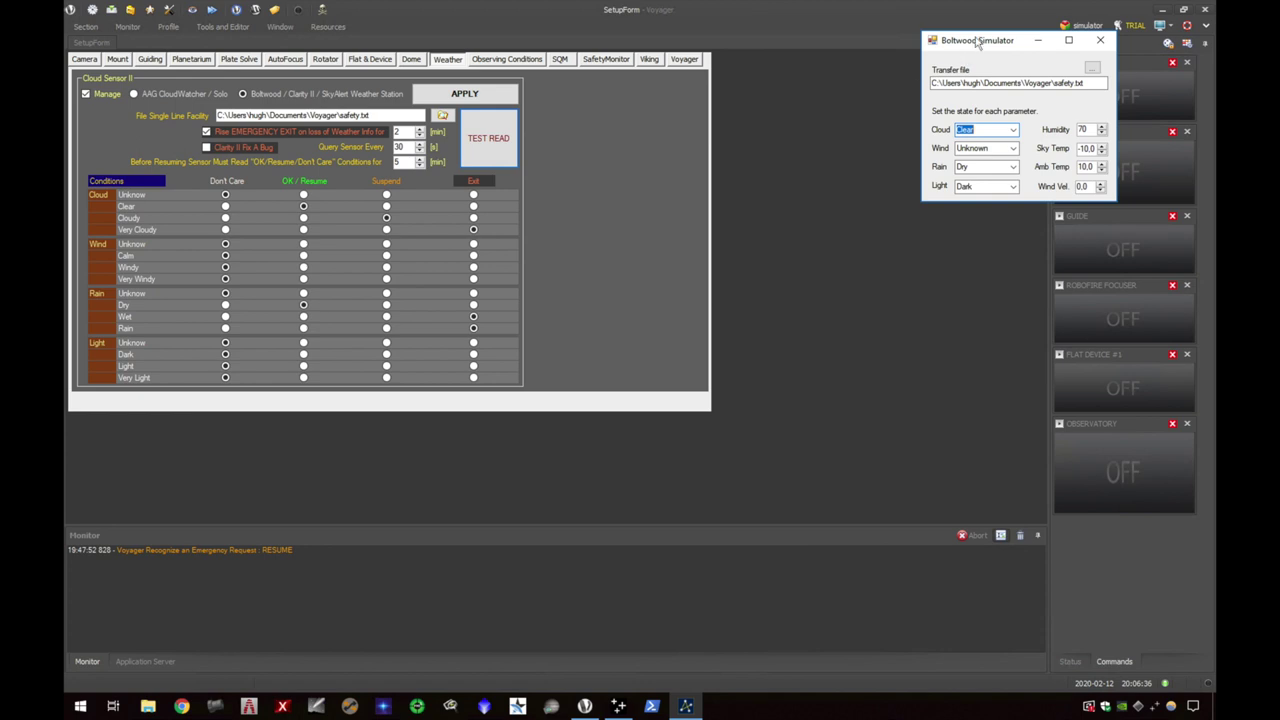
left_click_drag(974, 48, 847, 52)
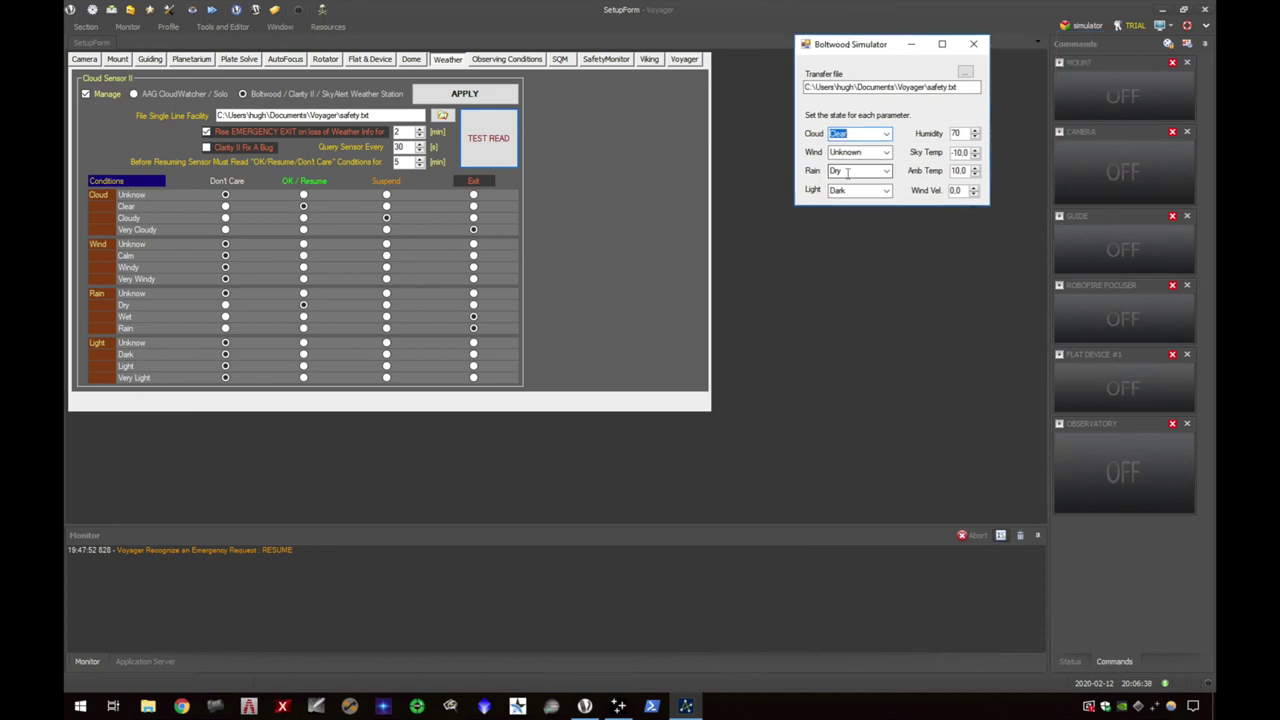
Step: Set Rain to Wet in the Boltwood Simulator to test Voyager's emergency response, and restore it to Dry
left_click(885, 171)
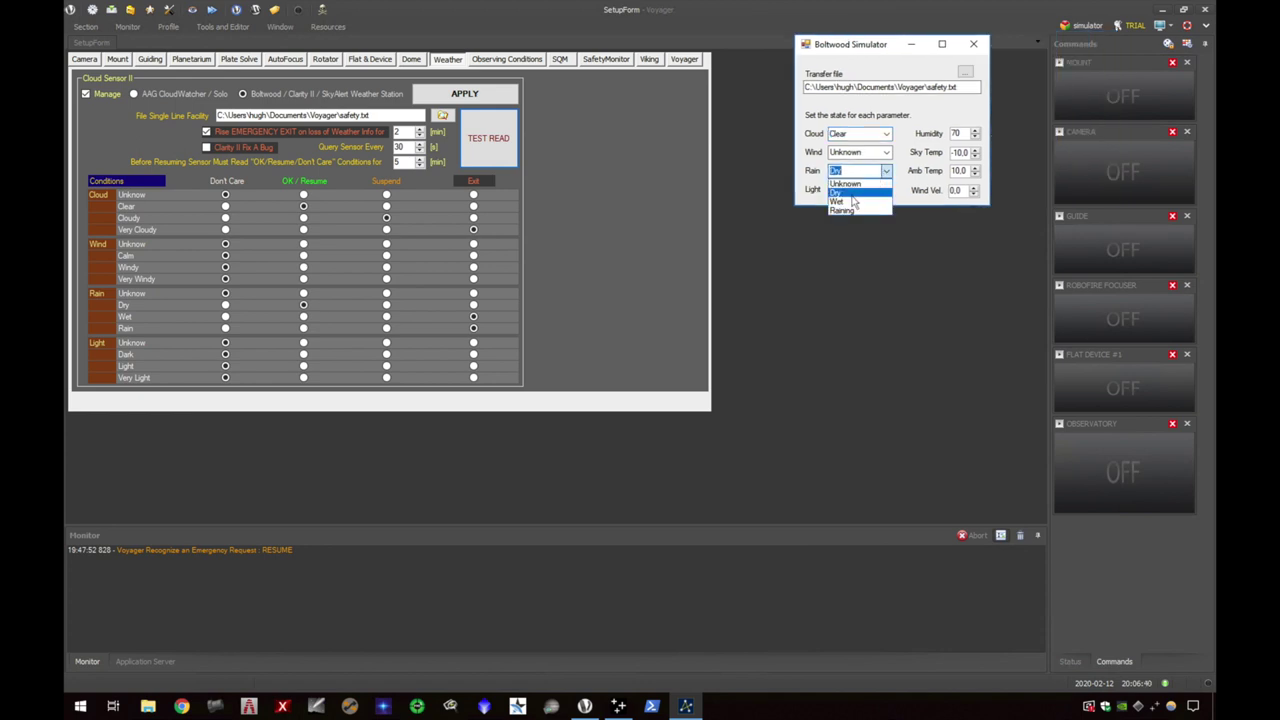
left_click(852, 201)
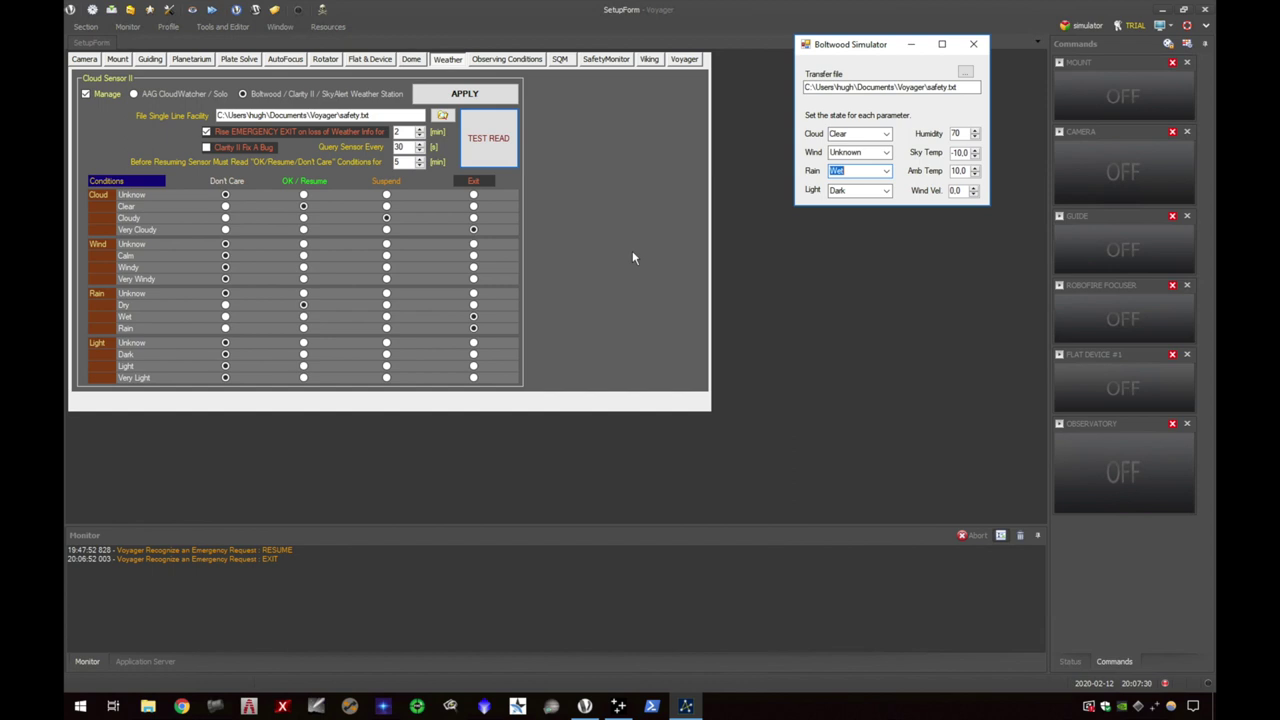
left_click(887, 174)
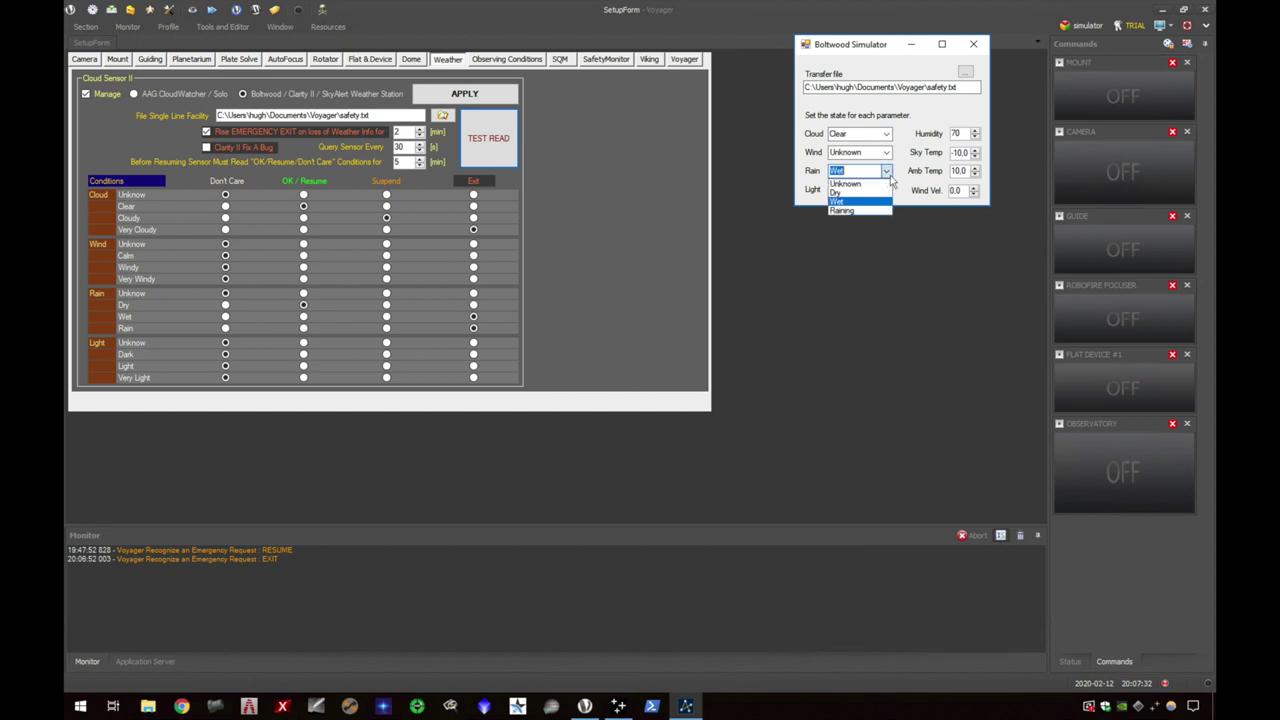
left_click(837, 192)
left_click(772, 249)
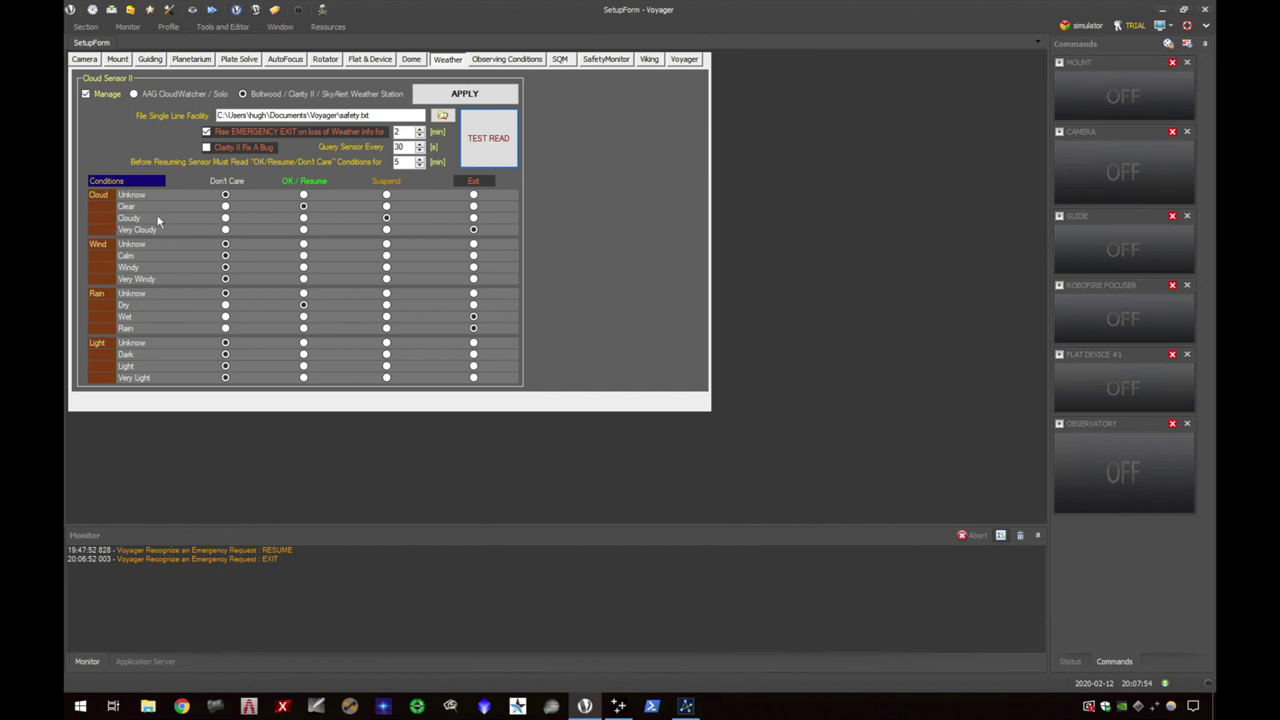
left_click(386, 218)
left_click(420, 166)
Step: Choose the ASCOM Observing Conditions Simulator driver in the Observing Conditions setup, inspect its sensor configuration and cancel that configuration
left_click(515, 60)
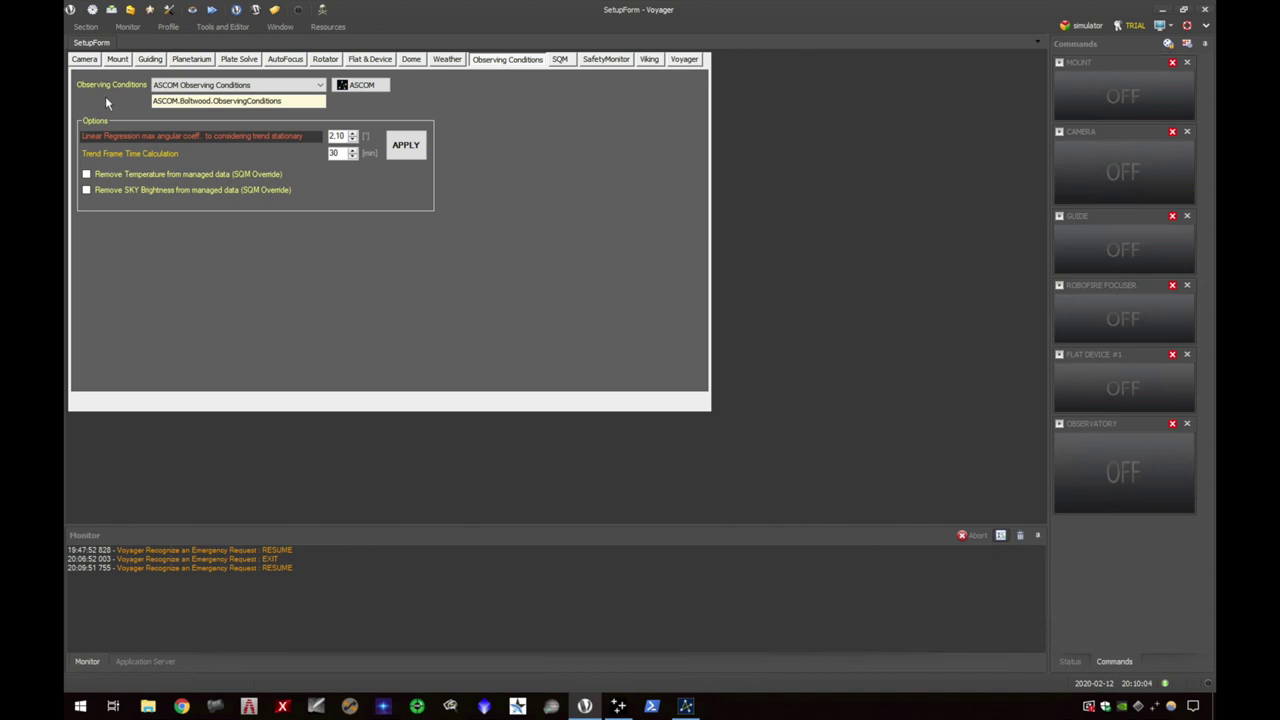
left_click(372, 87)
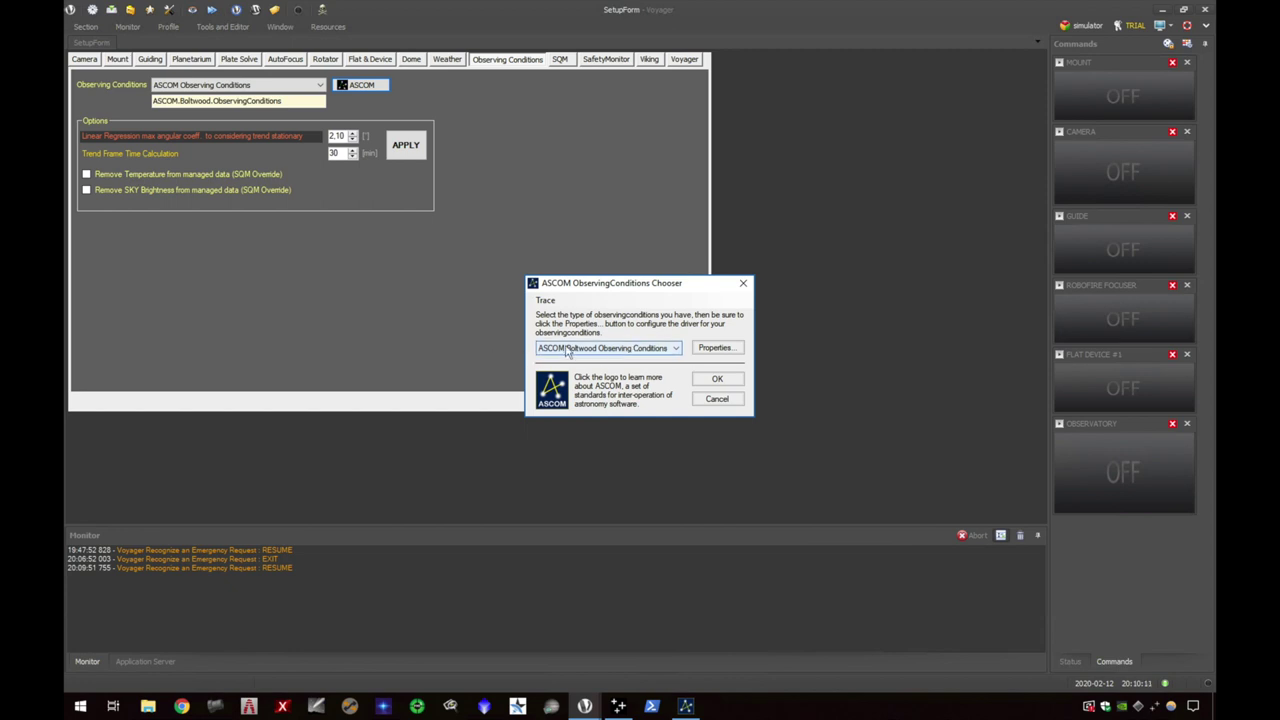
left_click(611, 350)
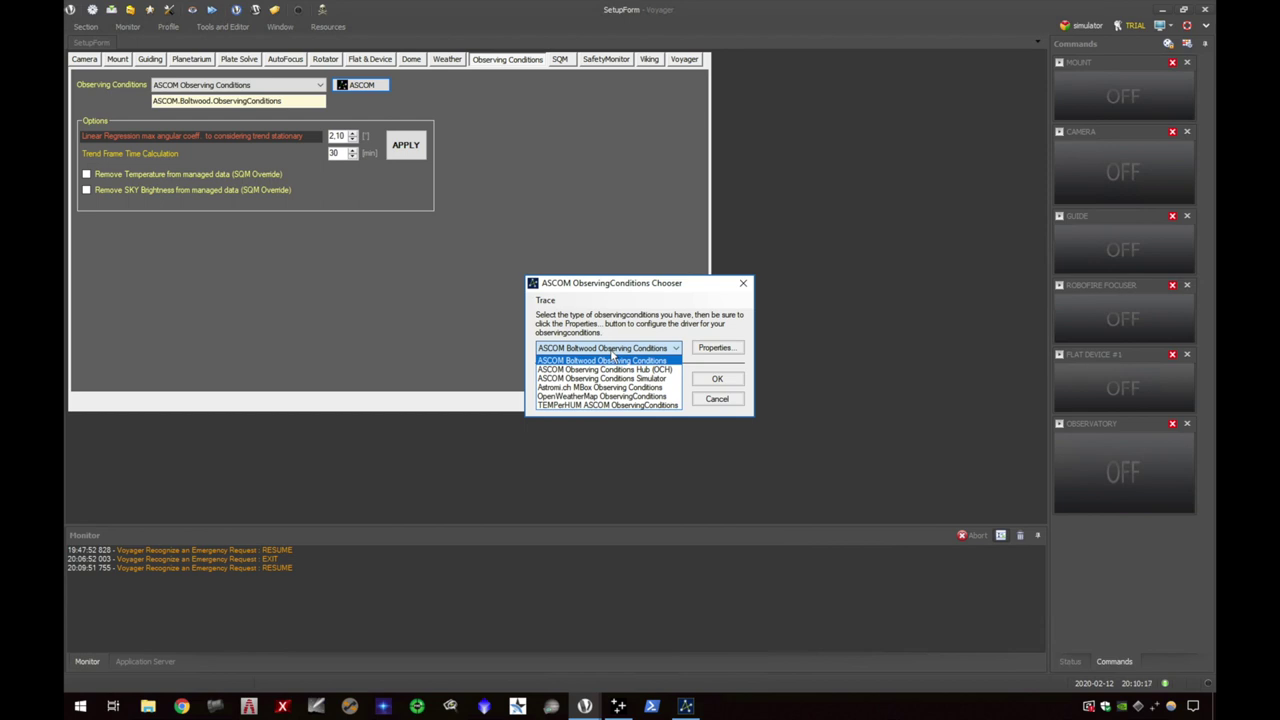
left_click(633, 379)
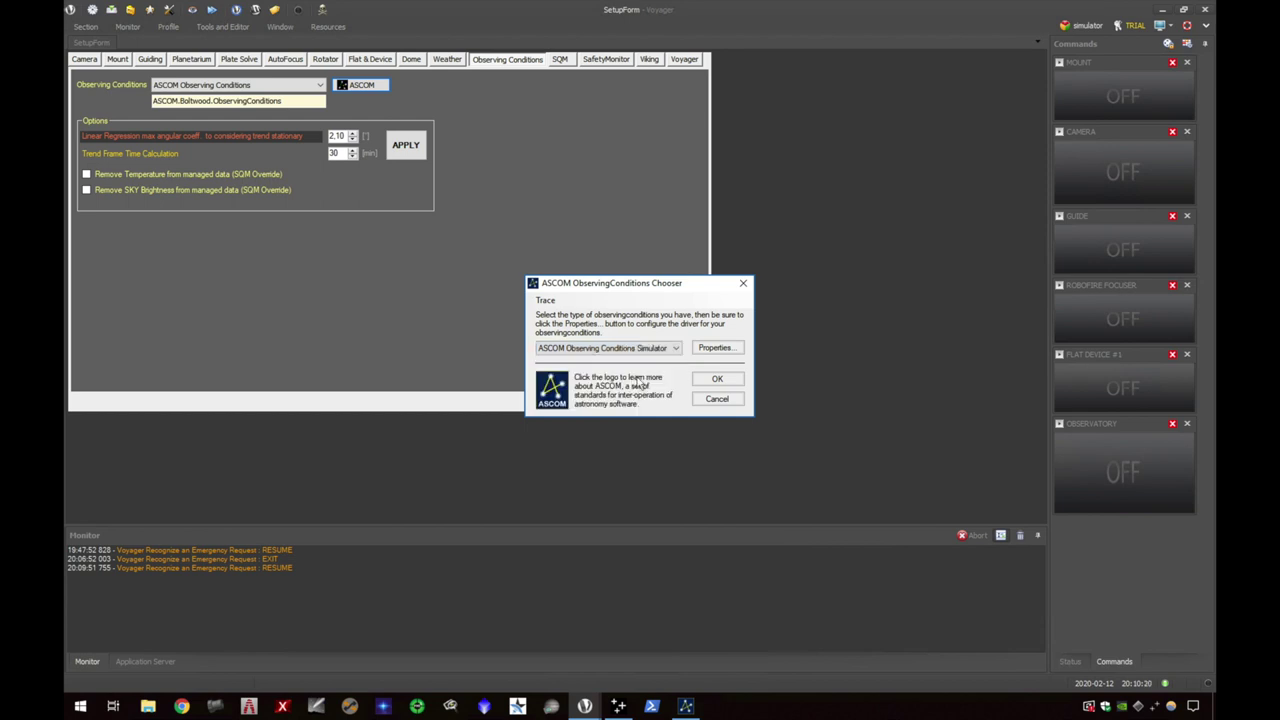
left_click(725, 356)
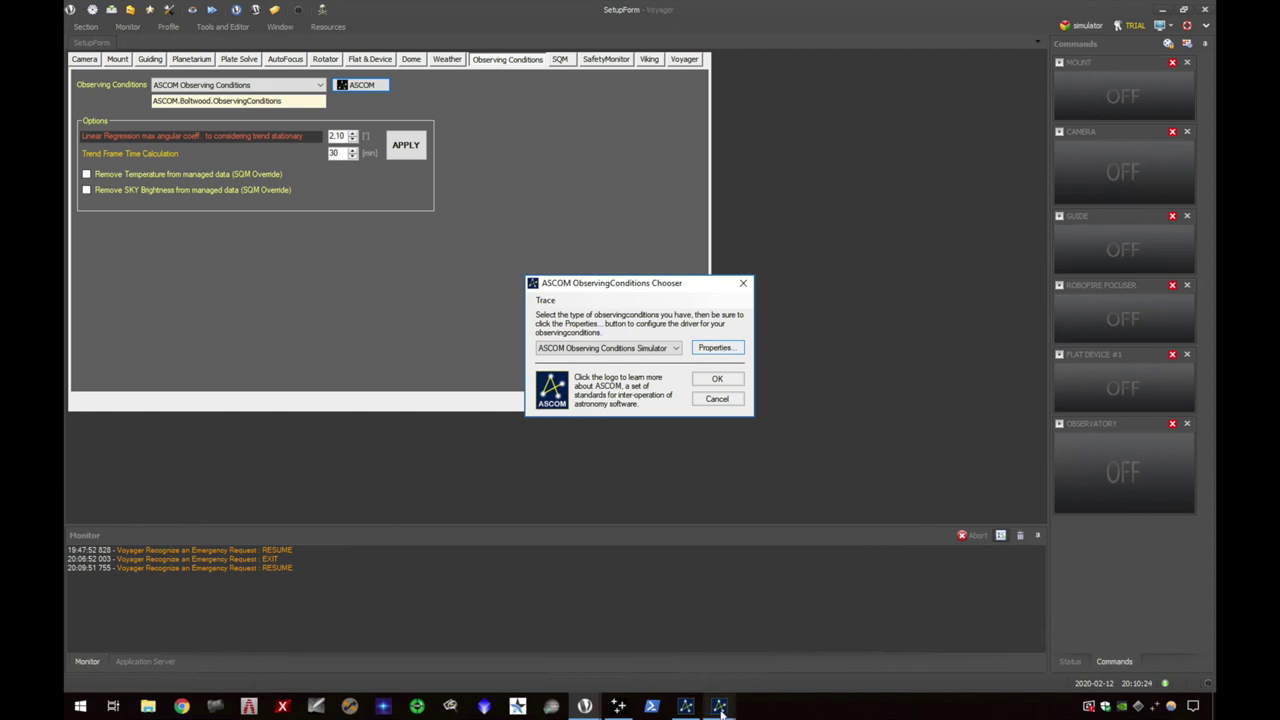
mouse_move(719, 705)
left_click(790, 640)
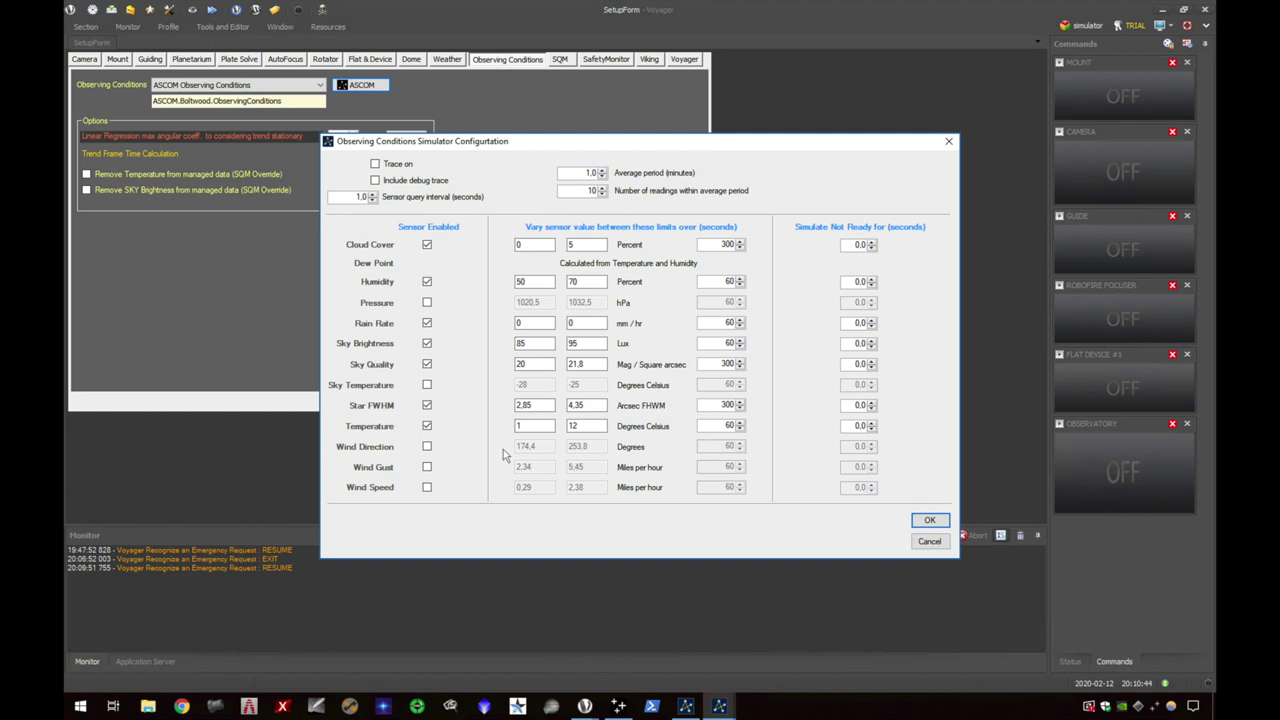
left_click(929, 542)
Step: Inspect the running Observing Conditions Simulator's sensor override values, shut the simulator down and dismiss the driver chooser's notice
left_click(646, 352)
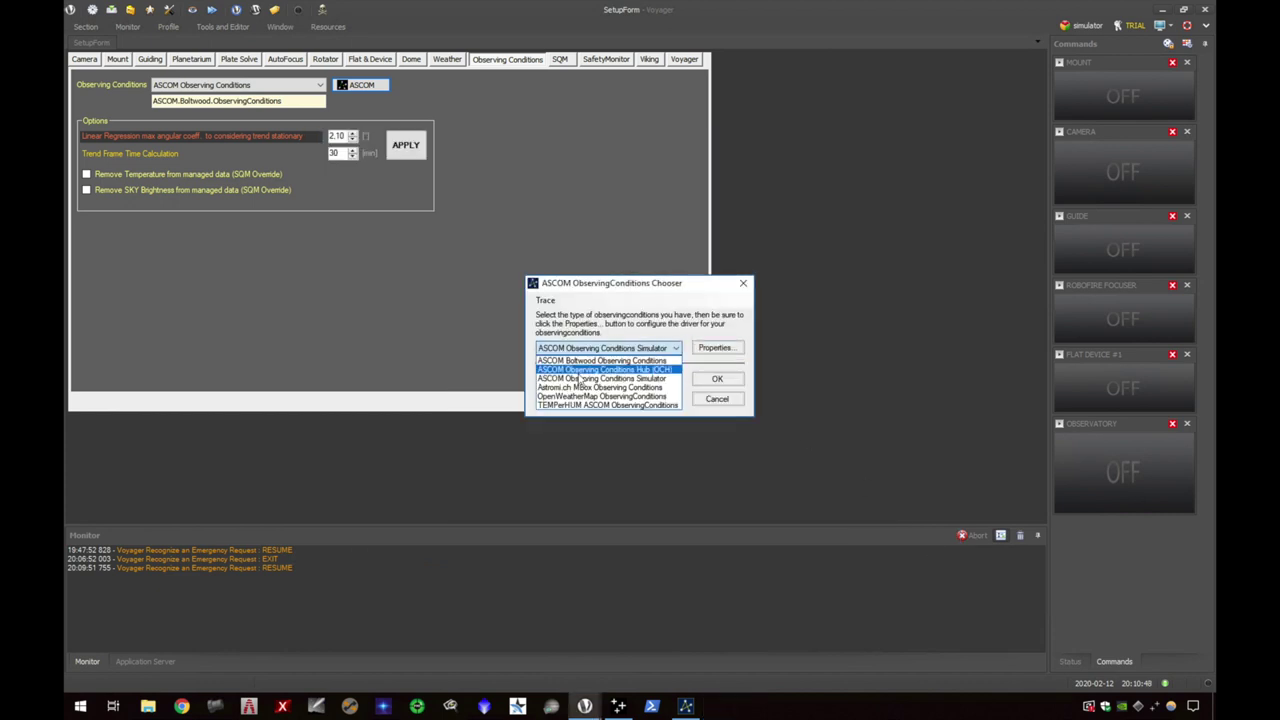
left_click(636, 360)
left_click(713, 349)
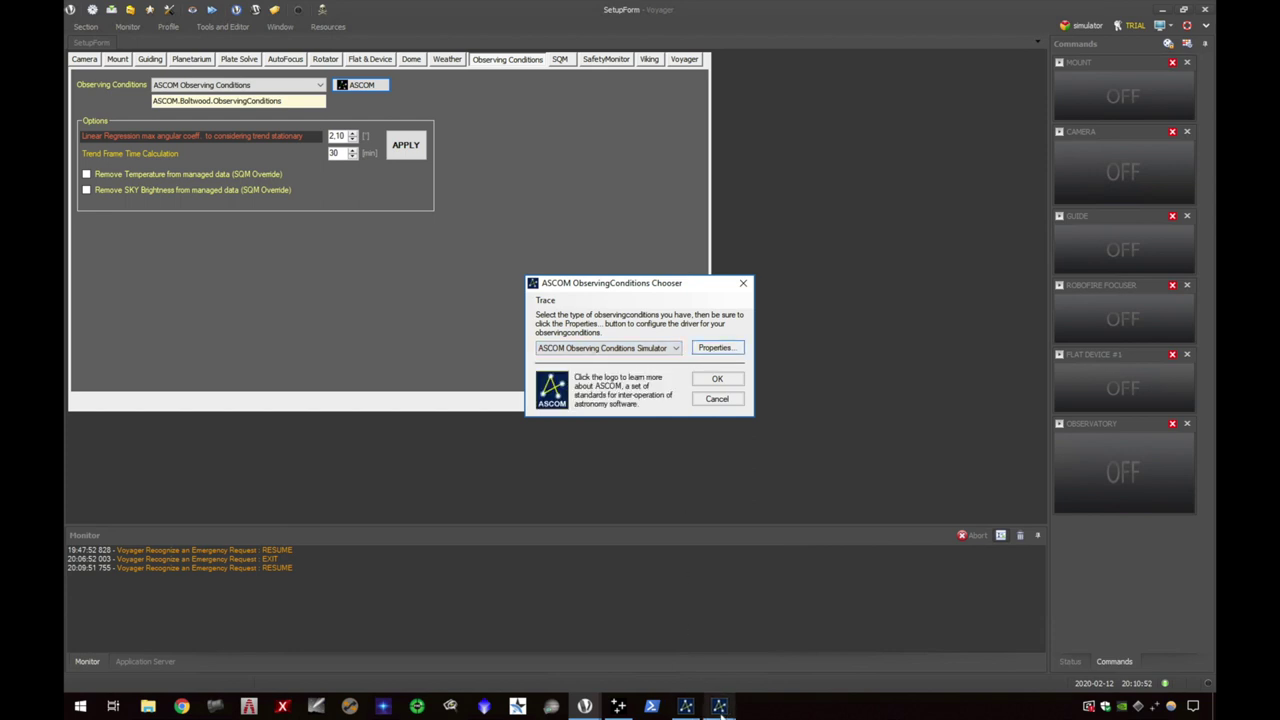
mouse_move(719, 706)
left_click(656, 650)
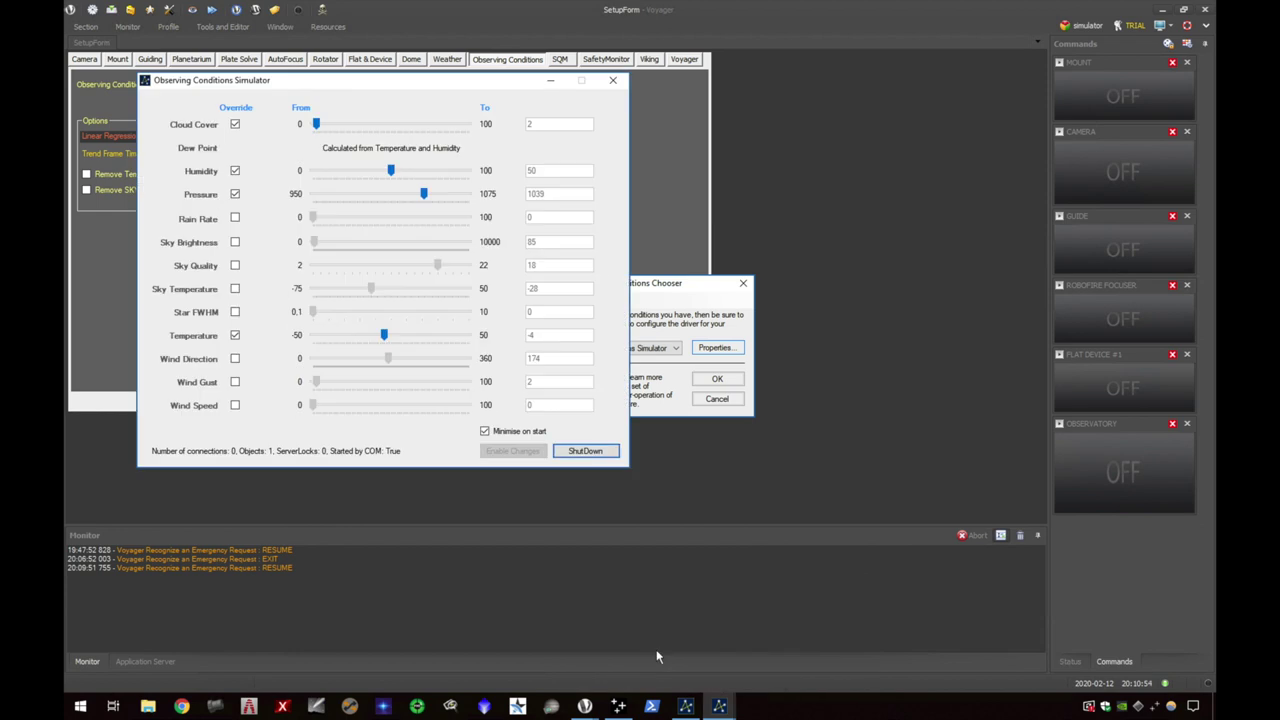
left_click(588, 455)
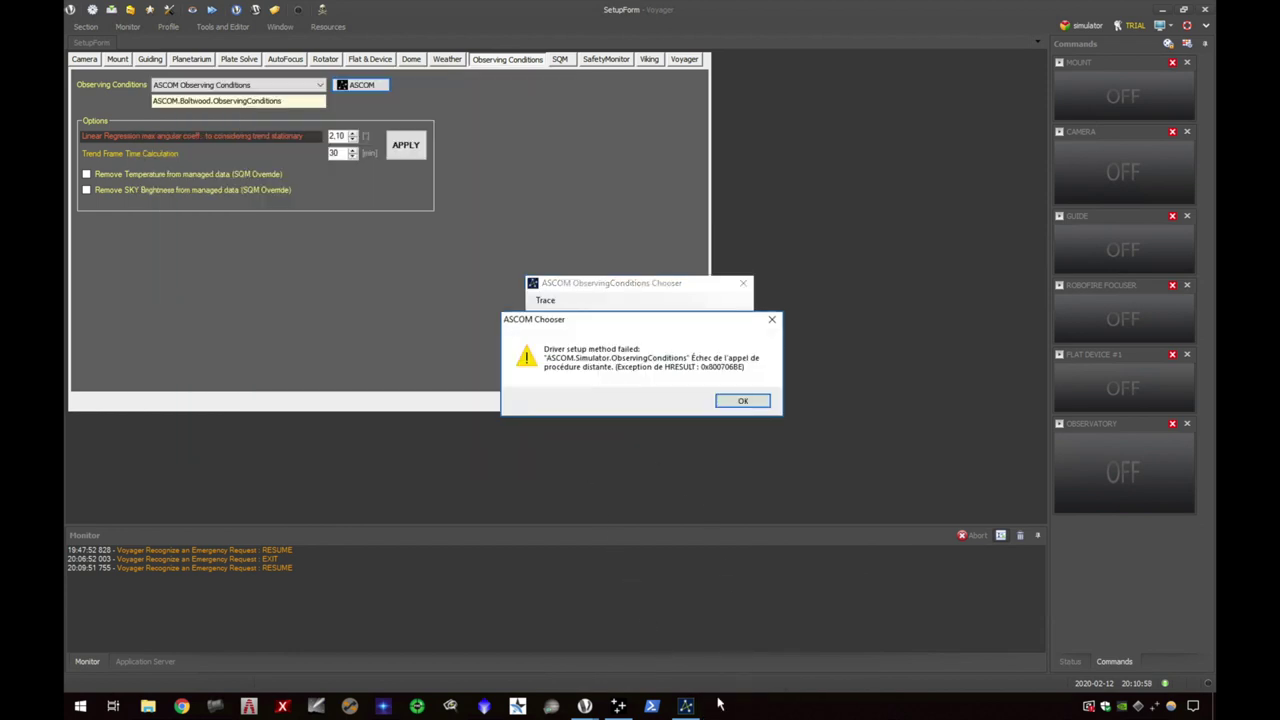
left_click(740, 402)
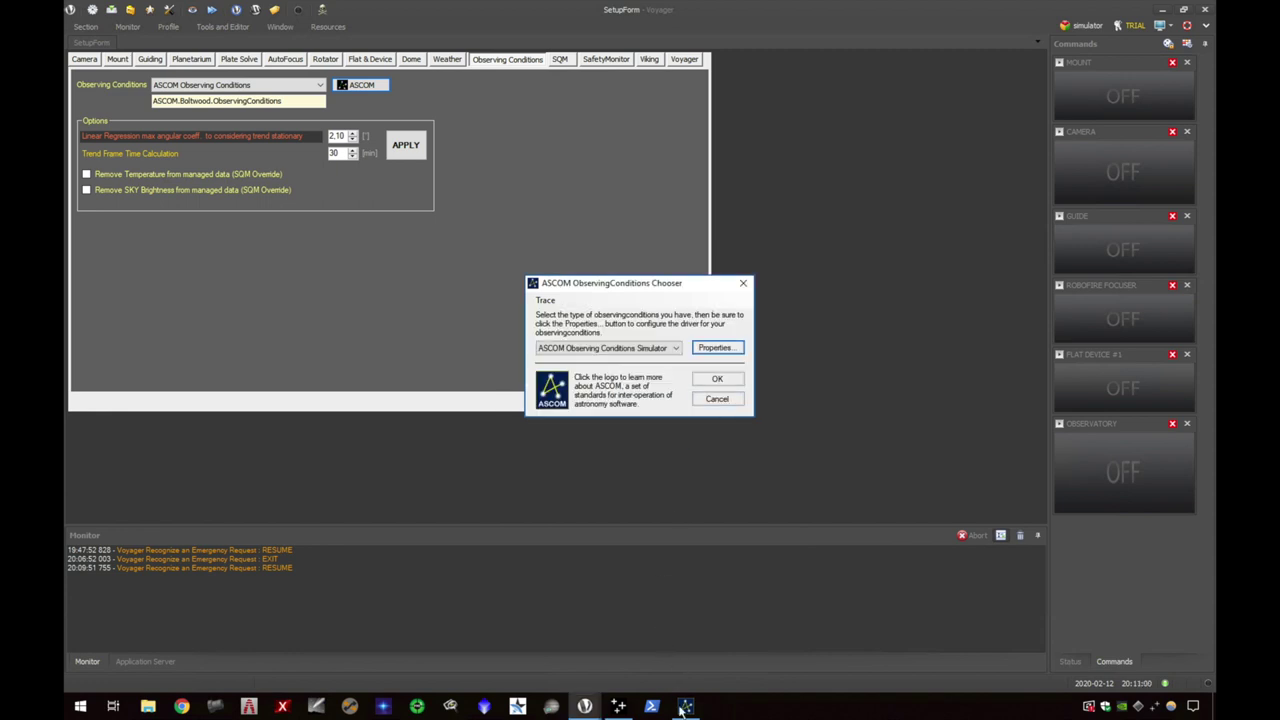
Step: Select the ASCOM Boltwood Observing Conditions driver, check its Boltwood data file setting and confirm the driver choice
mouse_move(686, 704)
left_click(622, 348)
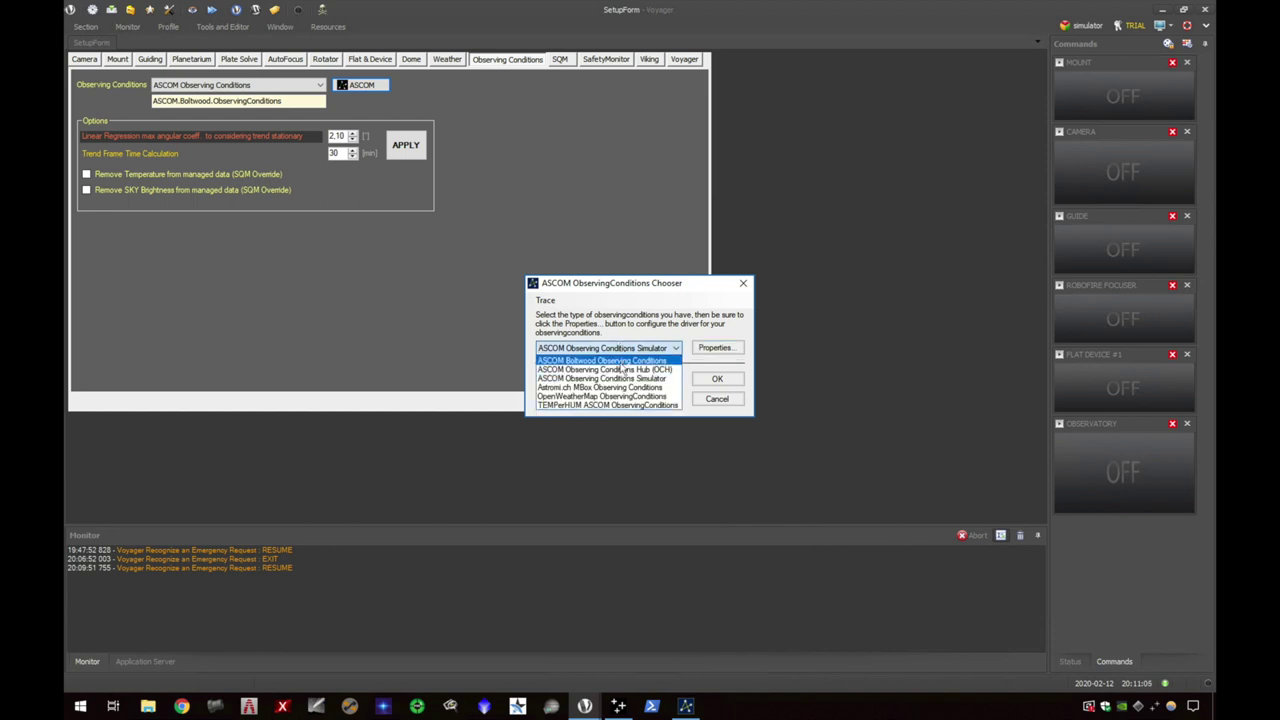
left_click(624, 361)
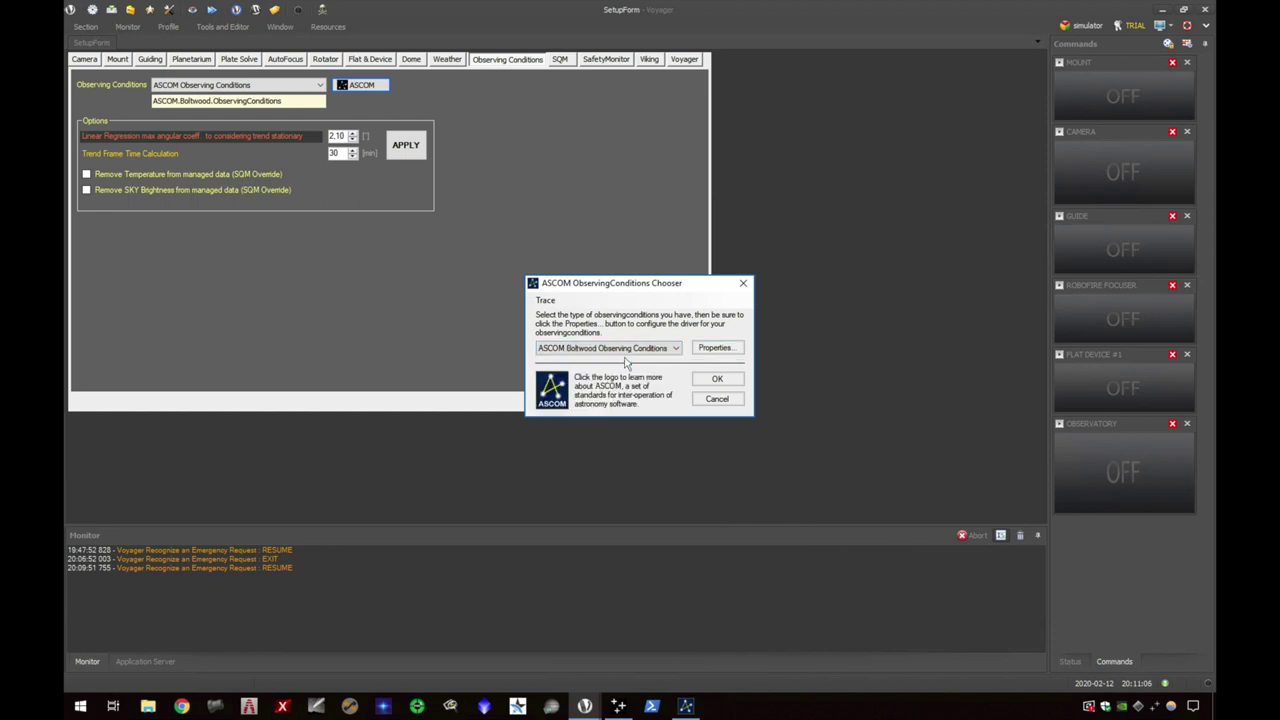
left_click(716, 349)
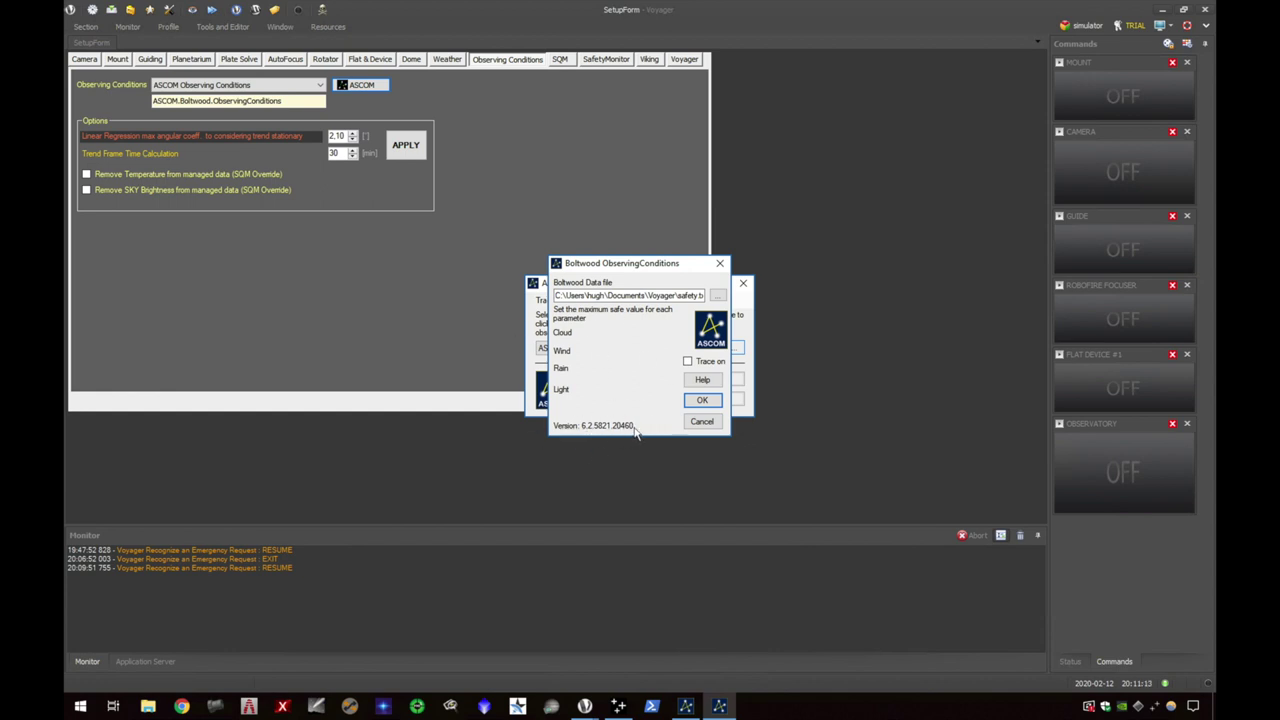
left_click(703, 422)
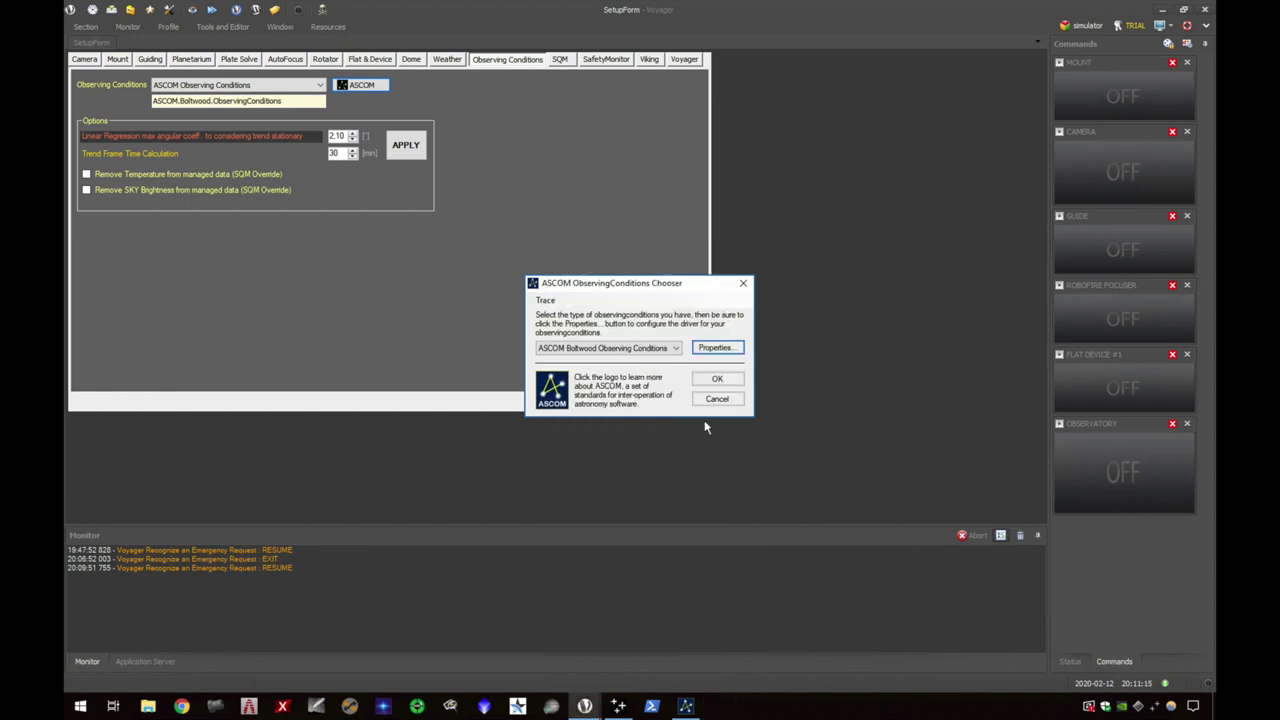
left_click(726, 384)
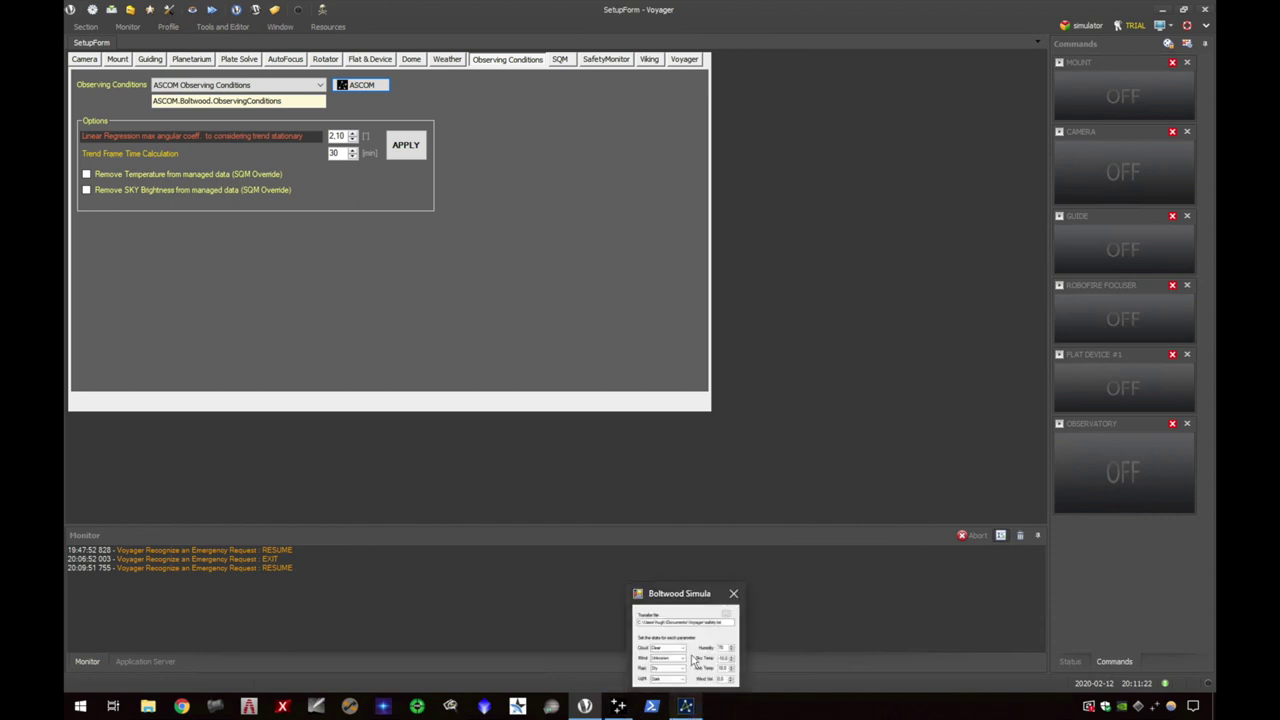
Step: Review the weather states in the Boltwood Simulator window, close it and check Voyager's SQM sensor settings
left_click(689, 709)
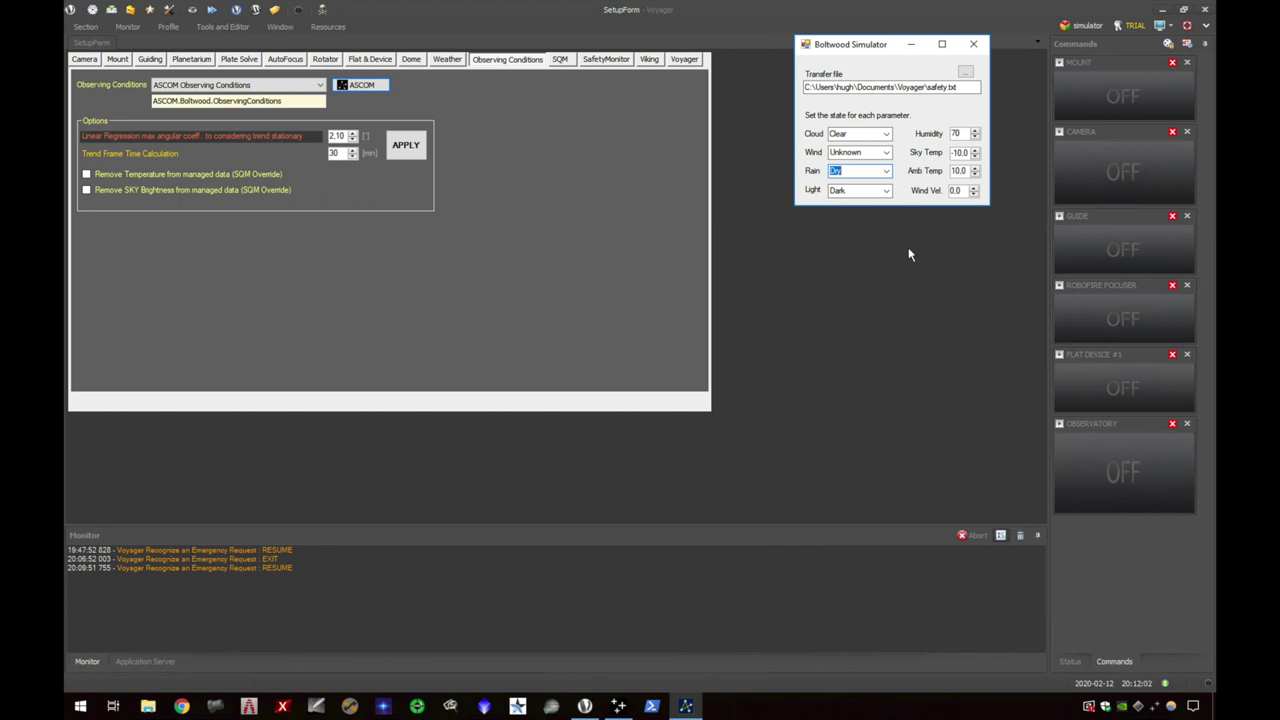
left_click(975, 45)
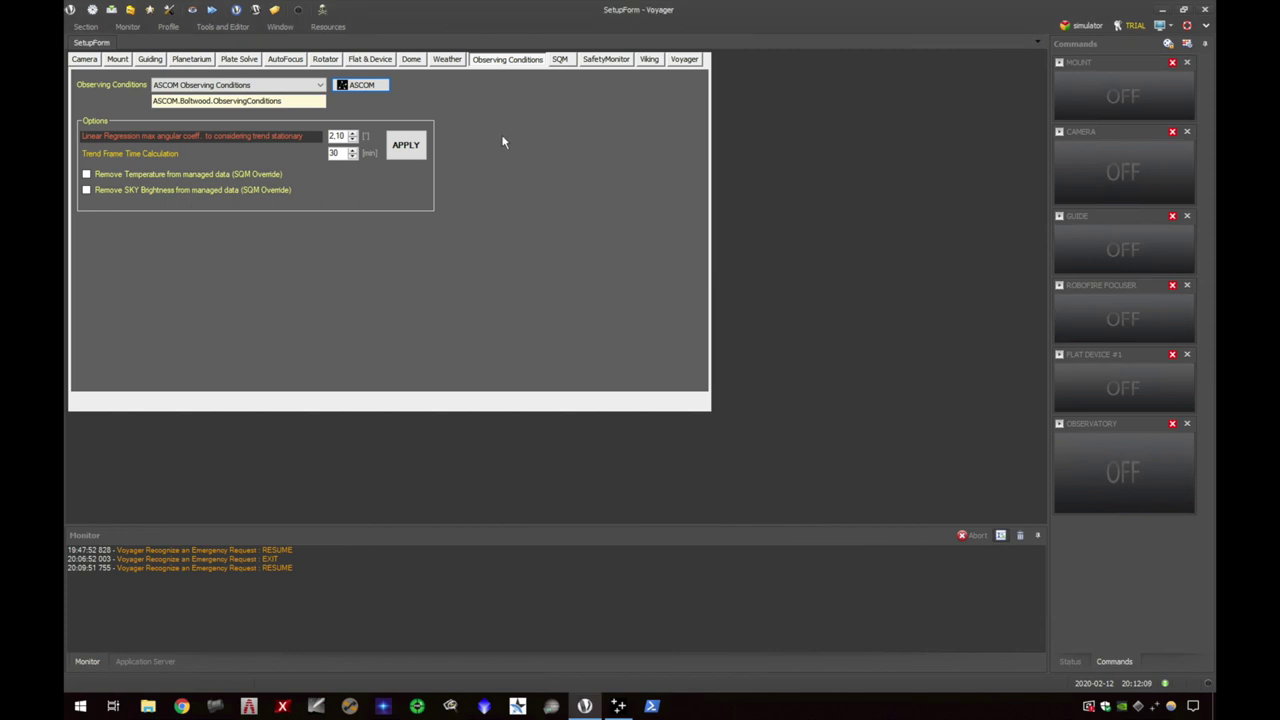
left_click(560, 60)
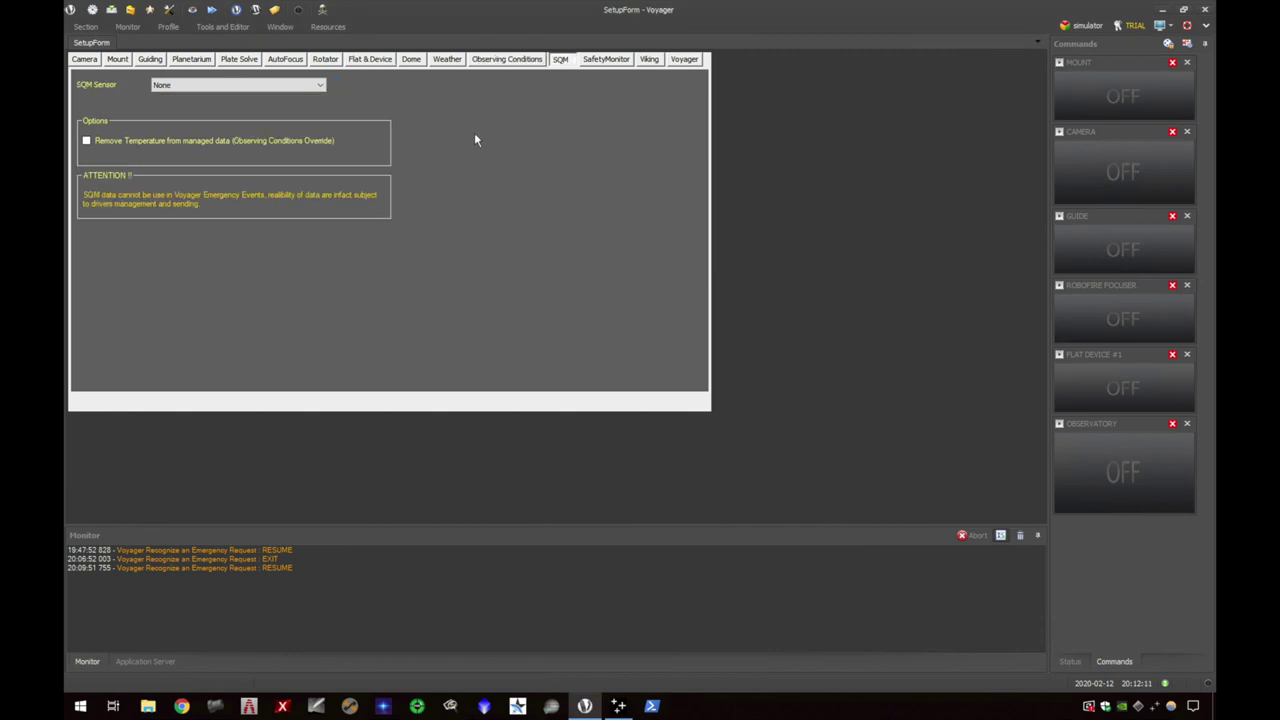
Step: Choose ASCOM Boltwood OK to Image as the safety monitor driver and open its properties beside the chooser
left_click(606, 62)
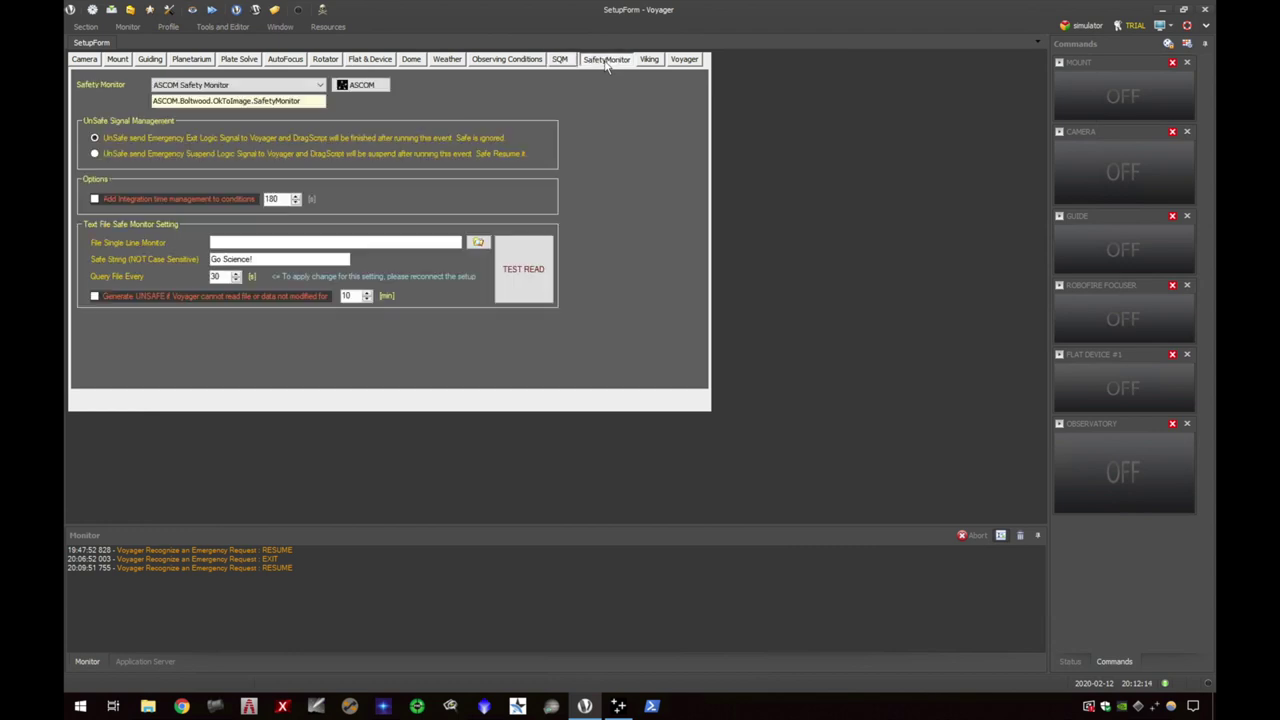
left_click(376, 86)
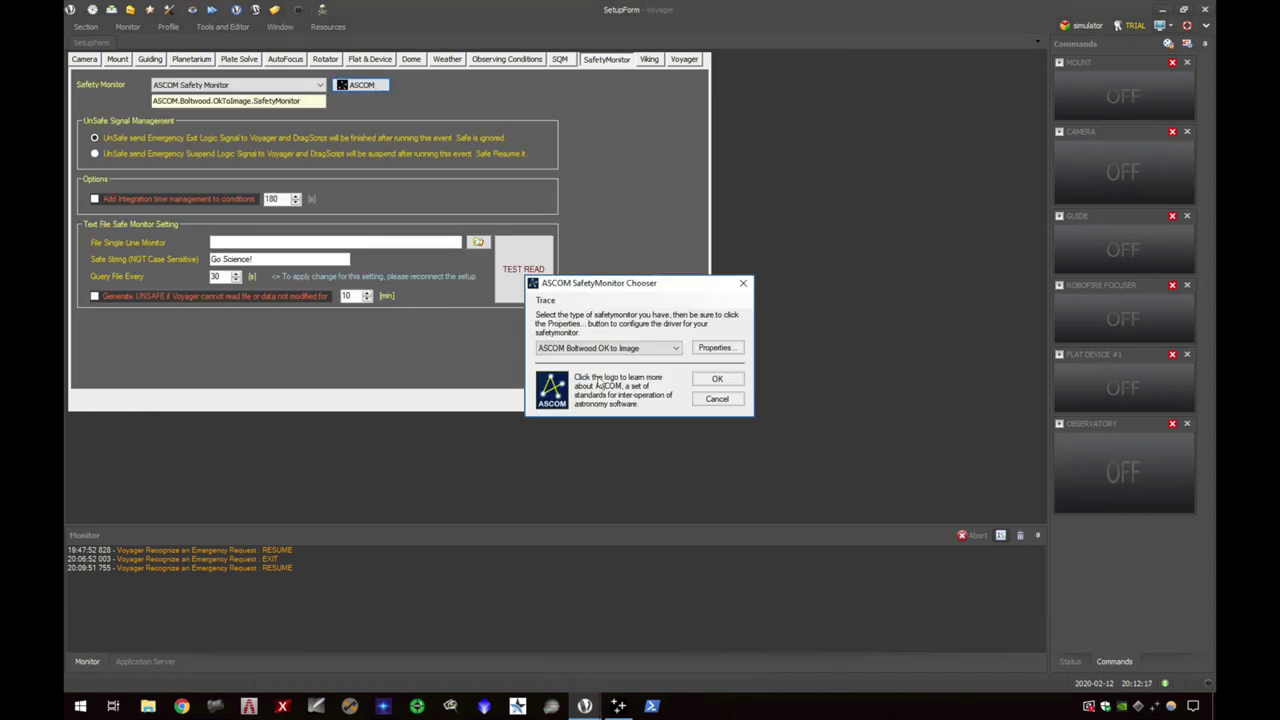
left_click(631, 350)
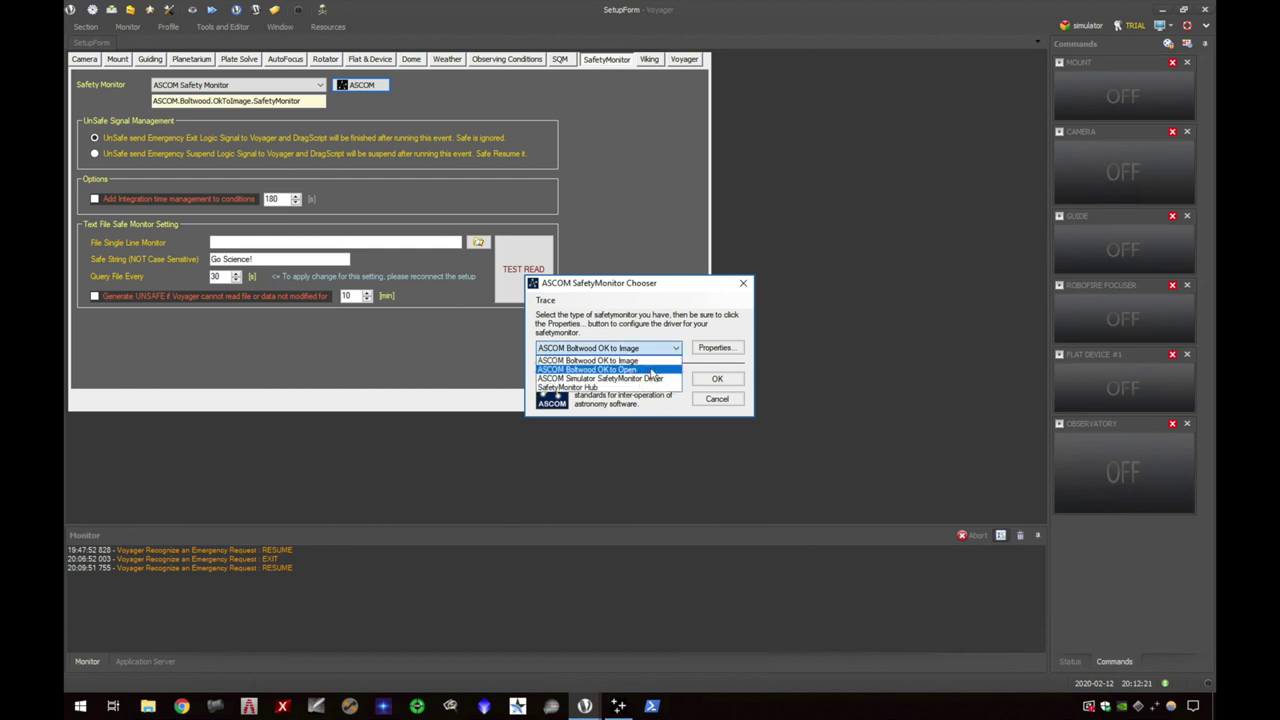
left_click(651, 365)
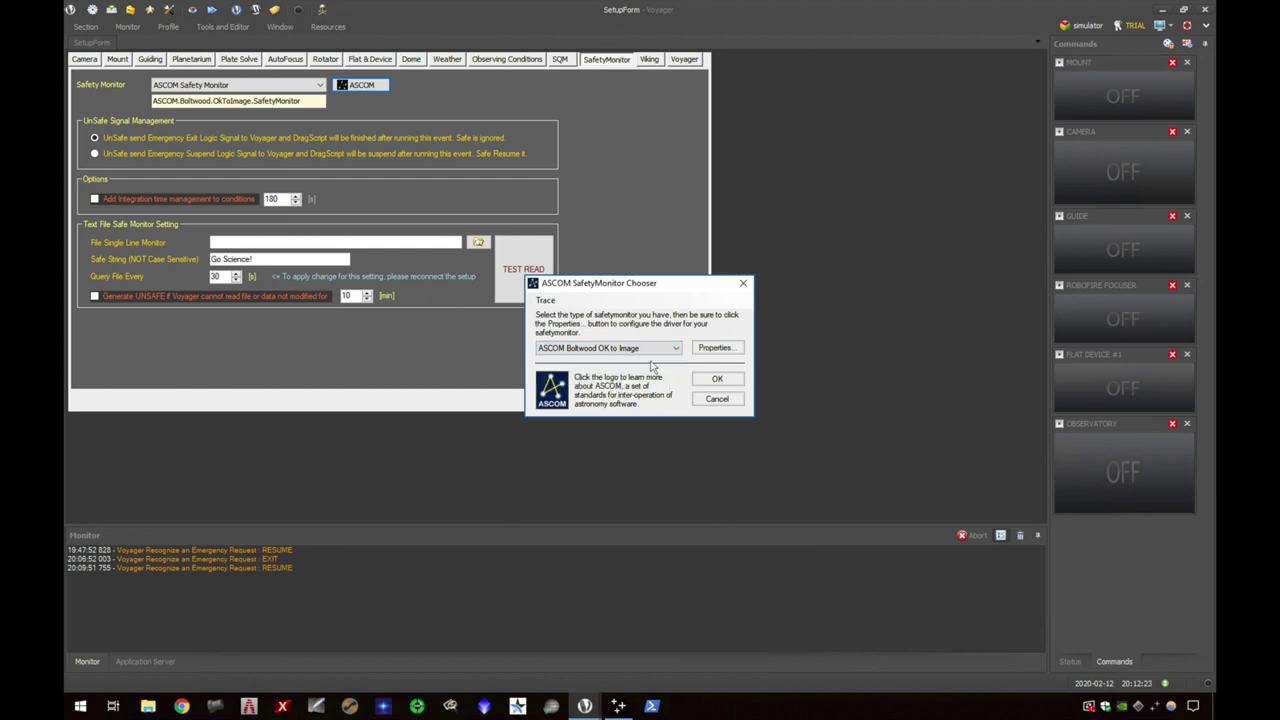
left_click(716, 348)
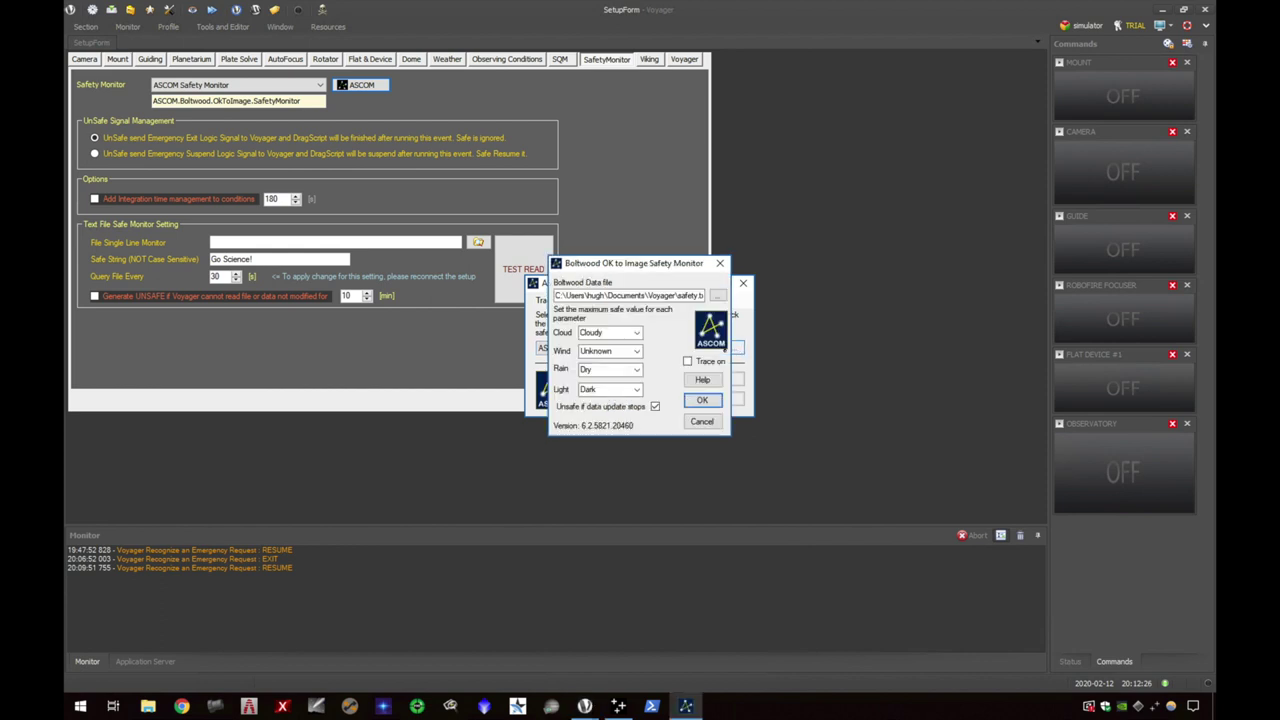
left_click_drag(664, 264, 927, 244)
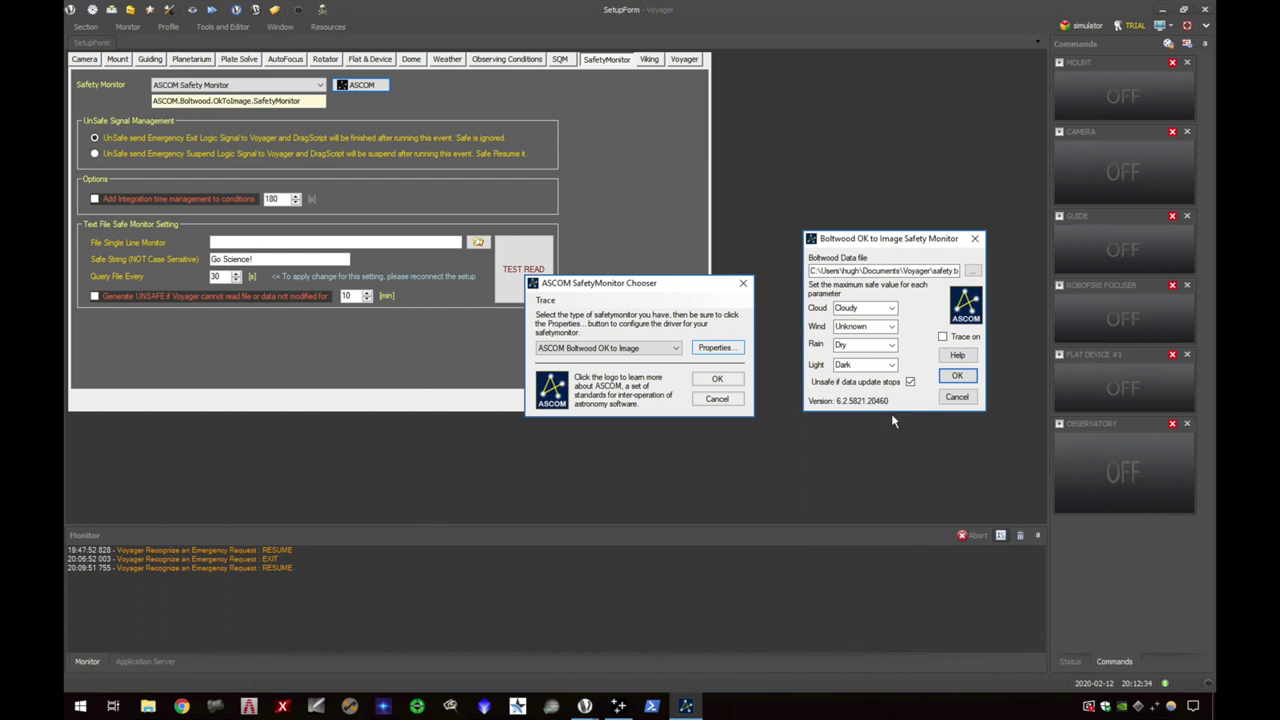
Step: Review the Rain and Cloud limits, set the maximum safe Cloud value to Clear and confirm the safety monitor driver setup
left_click(870, 347)
left_click(891, 346)
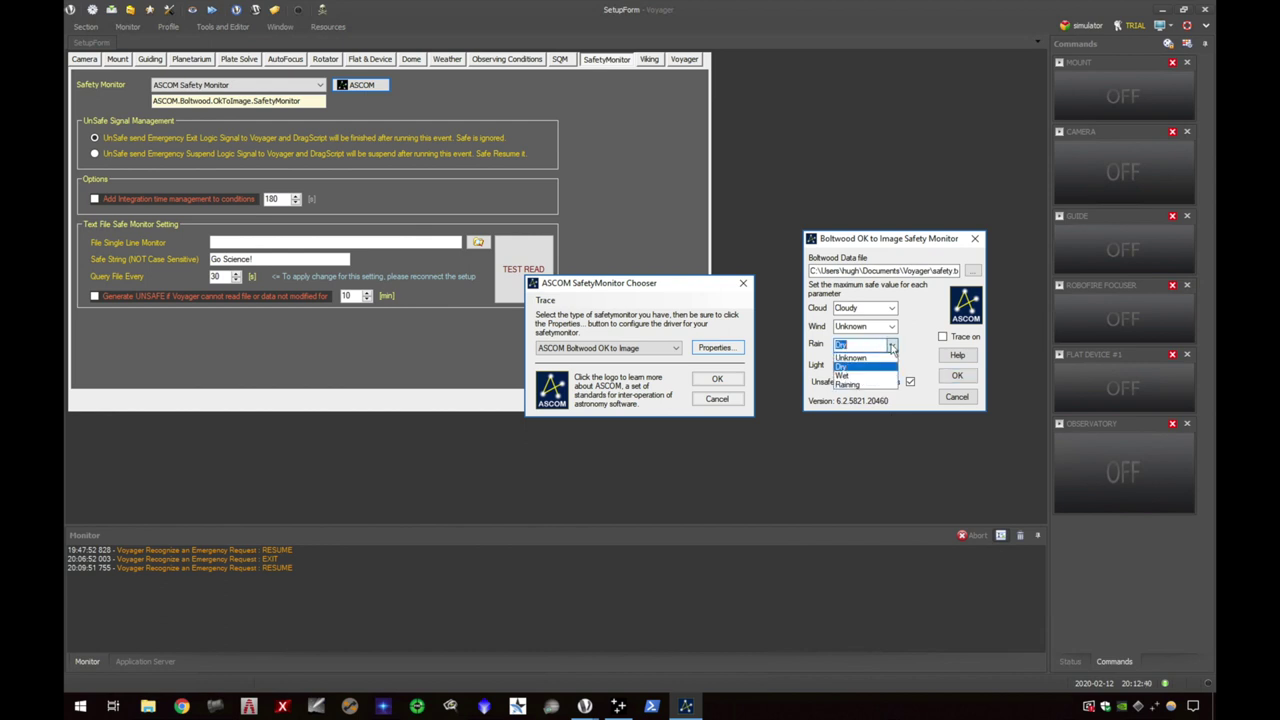
left_click(914, 350)
left_click(891, 309)
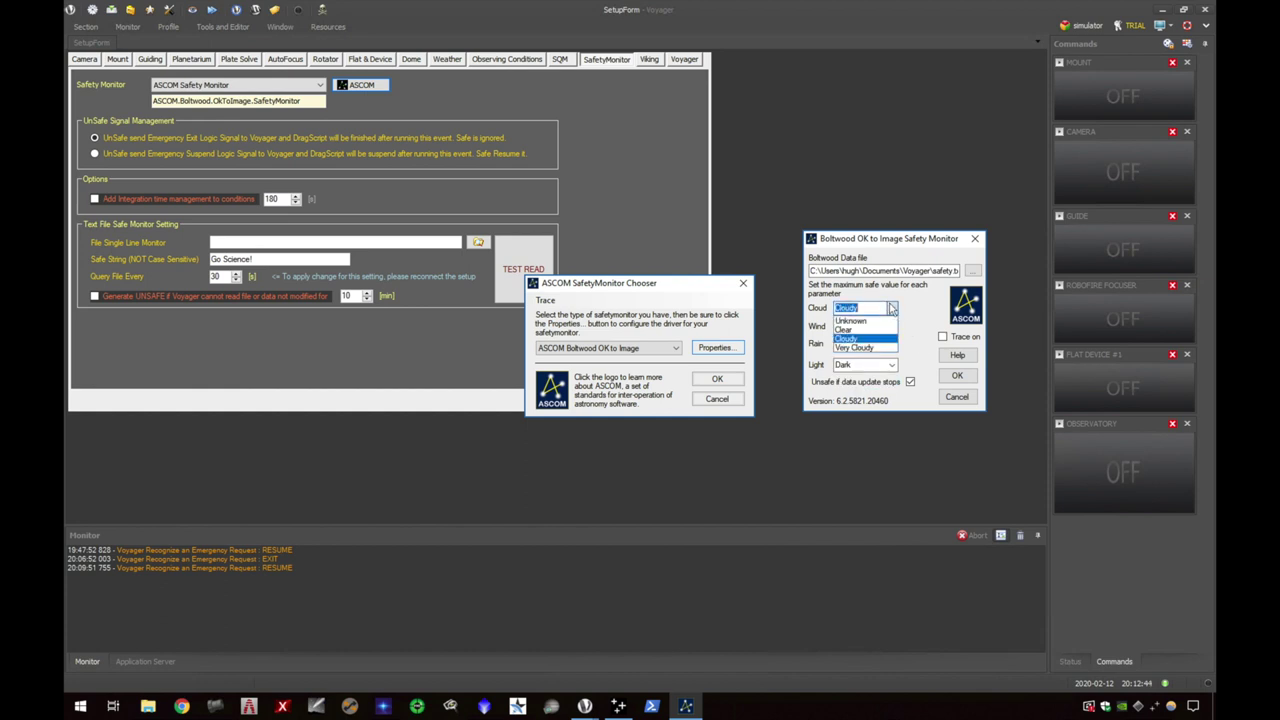
left_click(913, 311)
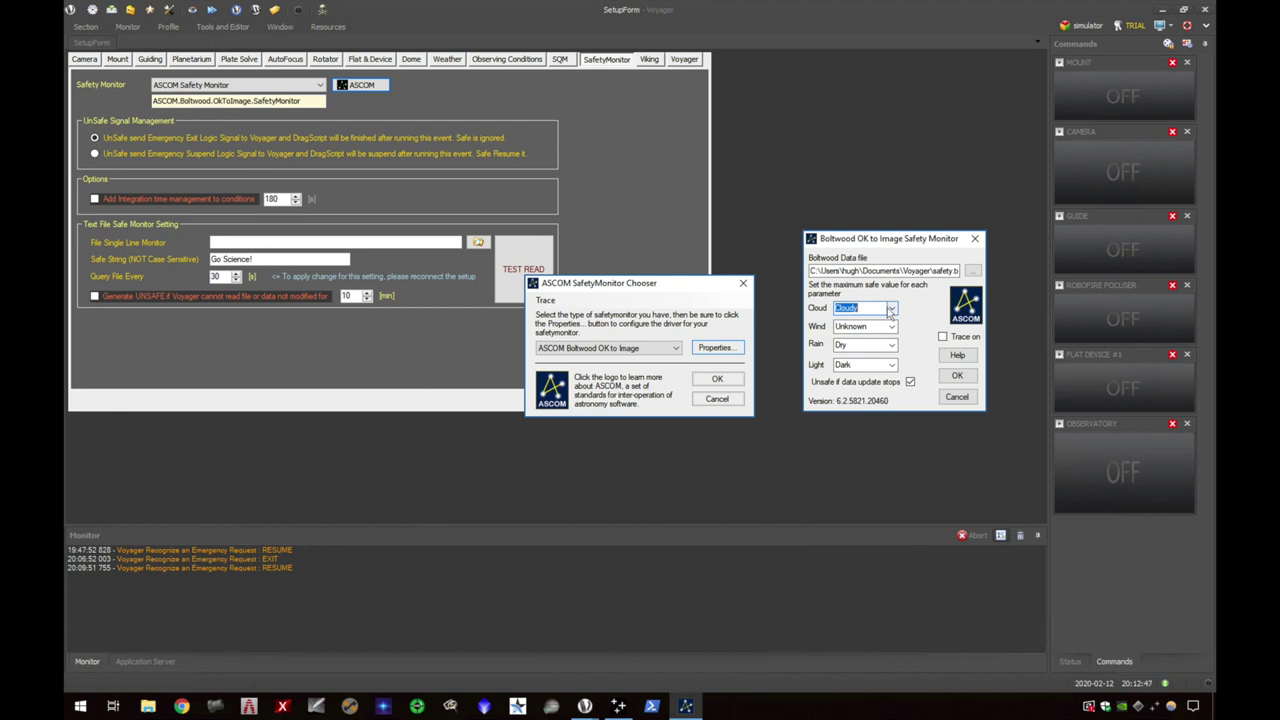
left_click(892, 309)
left_click(868, 330)
left_click(958, 377)
left_click(717, 380)
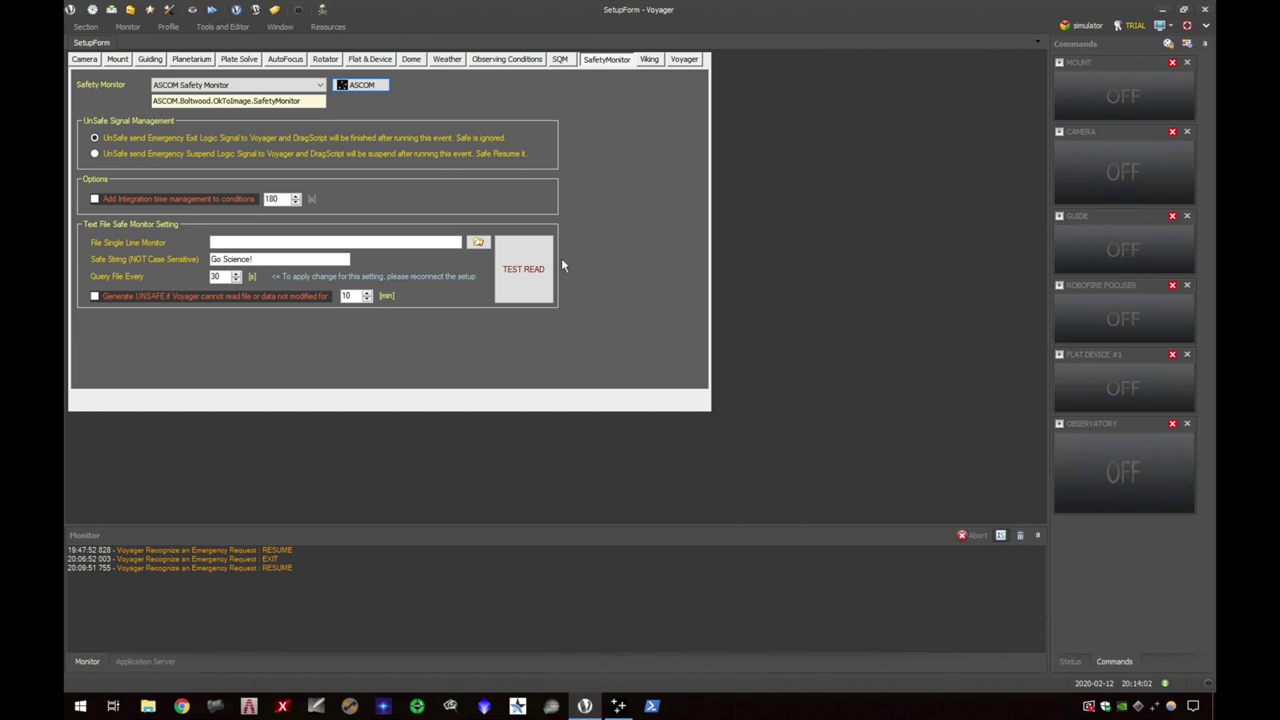
Step: Review the Viking I/O card configuration, Voyager's general settings and the safety status indicator
left_click(650, 61)
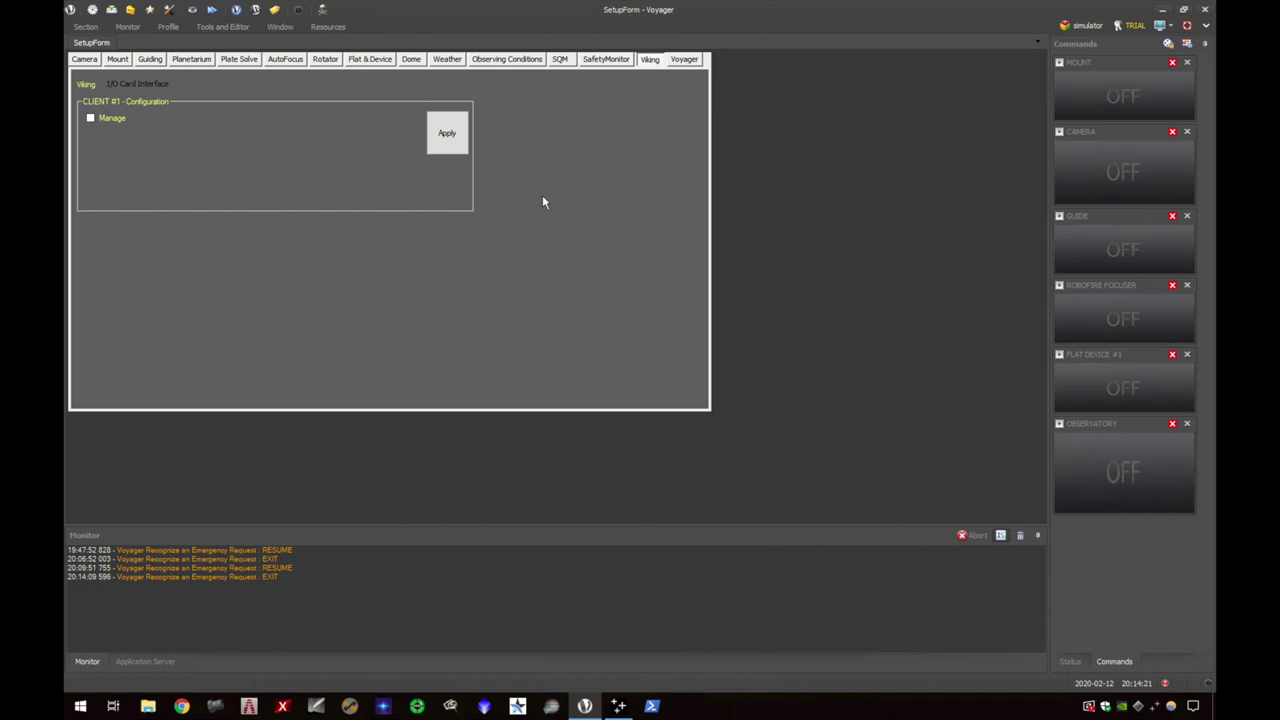
left_click(686, 60)
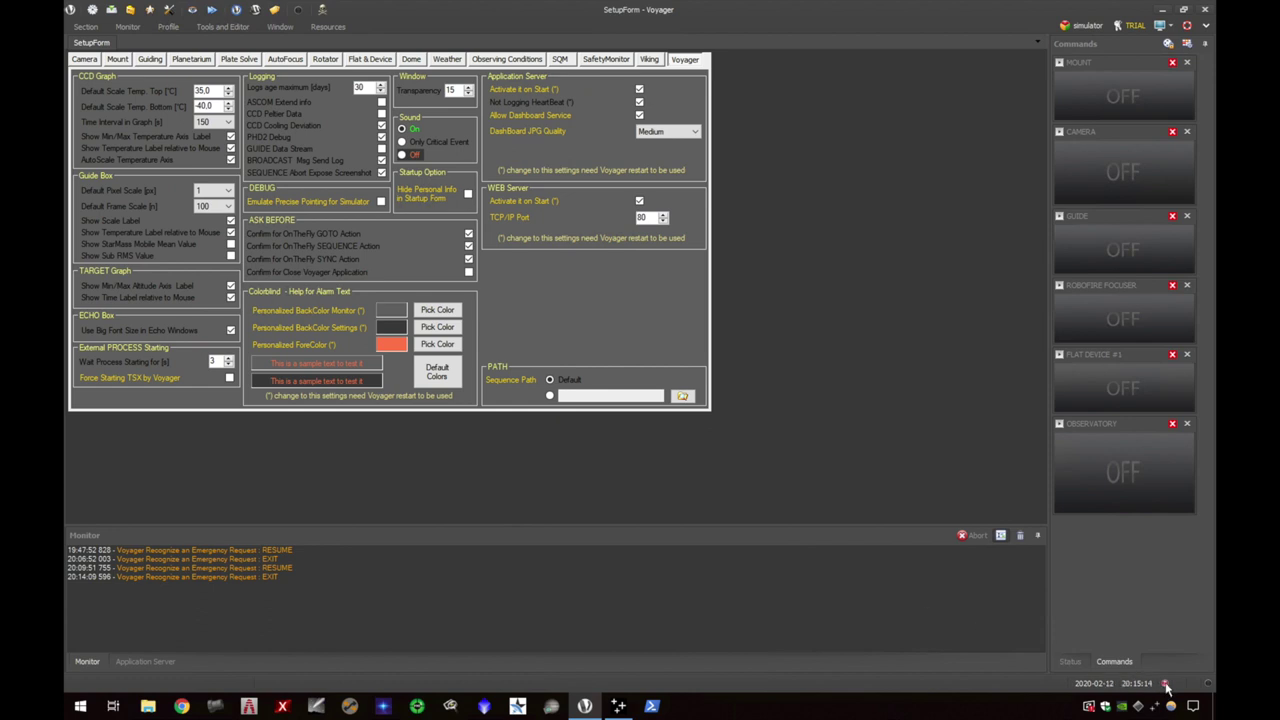
mouse_move(1165, 684)
Step: Launch the Boltwood Simulator again and place its window beside Voyager's settings form
mouse_move(621, 710)
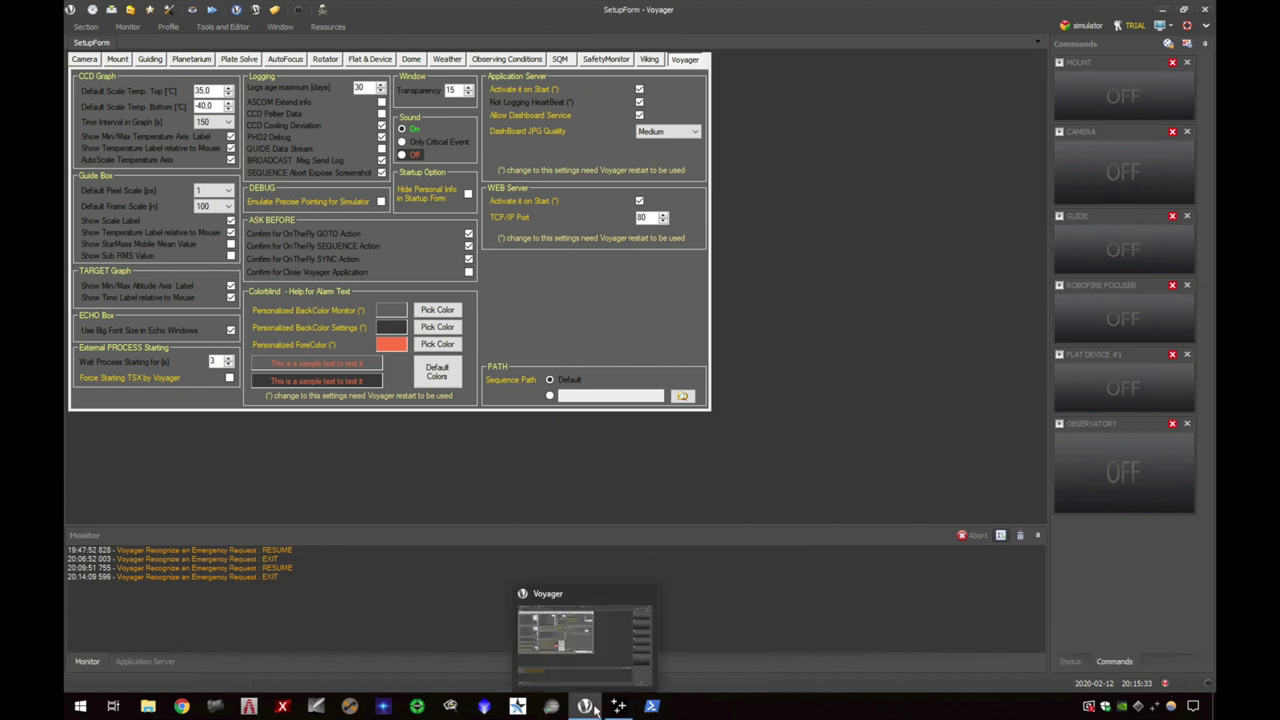
left_click(79, 708)
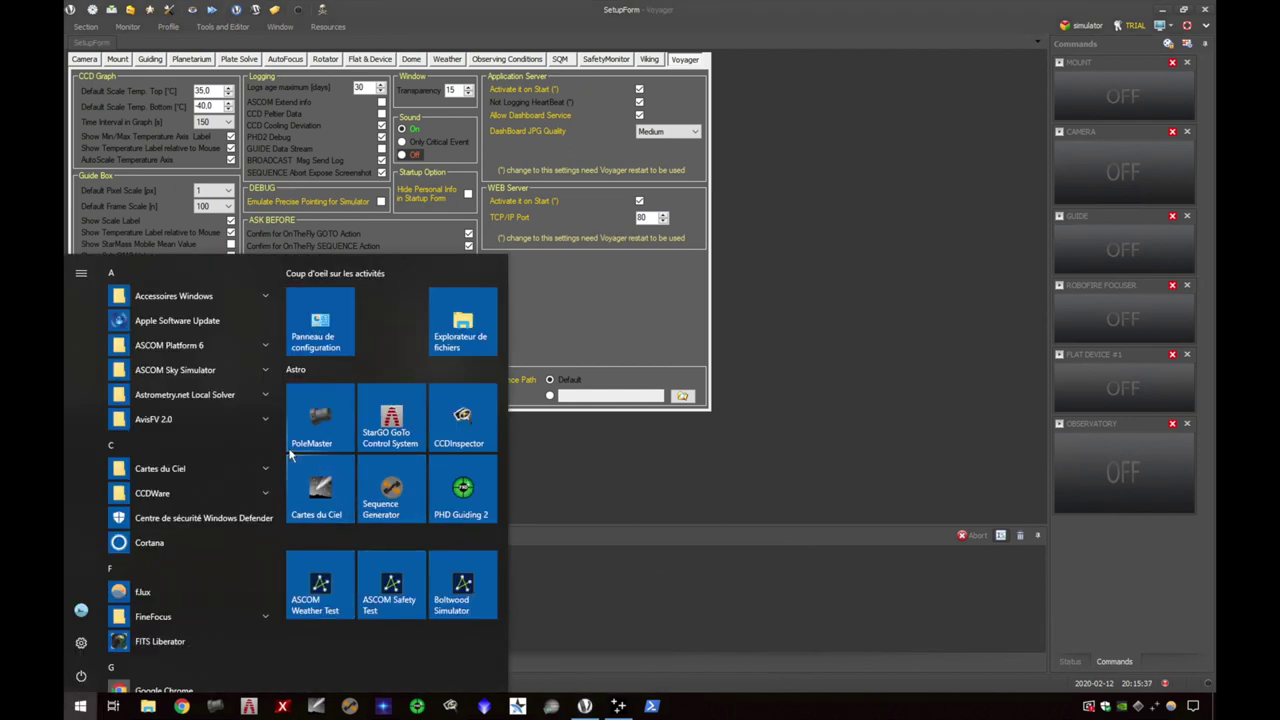
left_click(467, 592)
left_click_drag(276, 141, 840, 321)
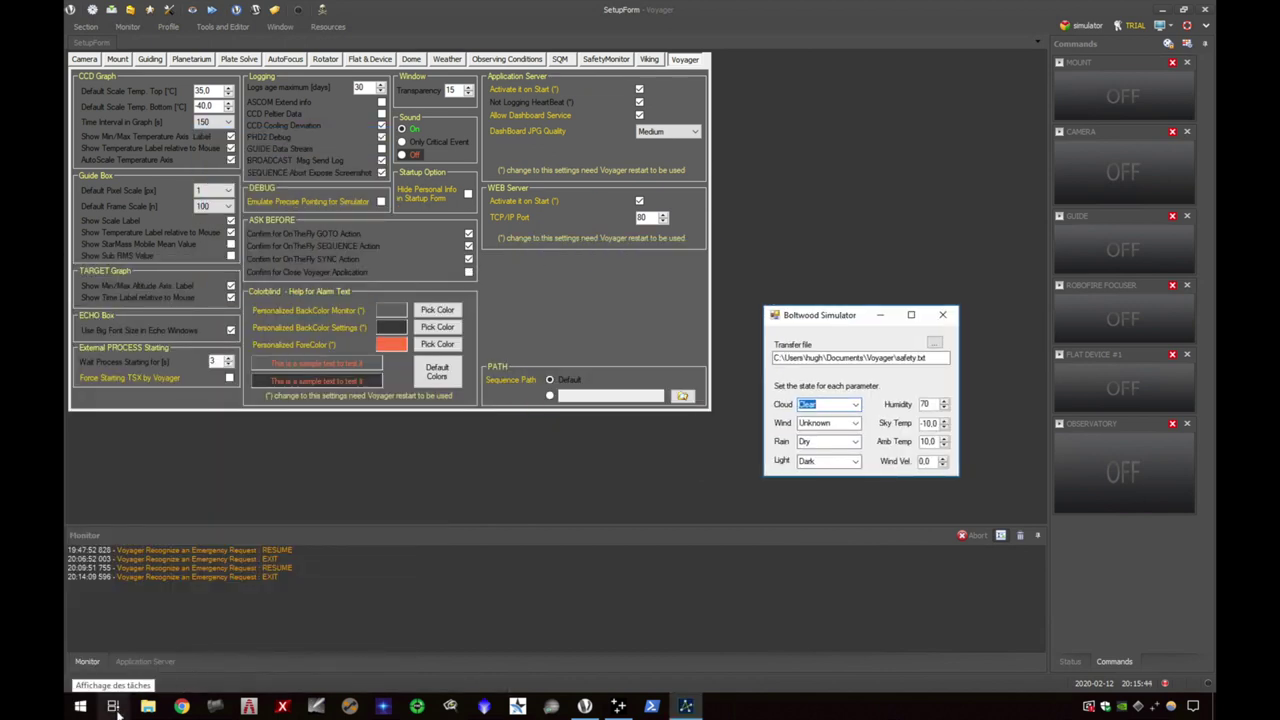
Step: Move the Boltwood Simulator window to the virtual desktop Bureau 4
left_click(114, 707)
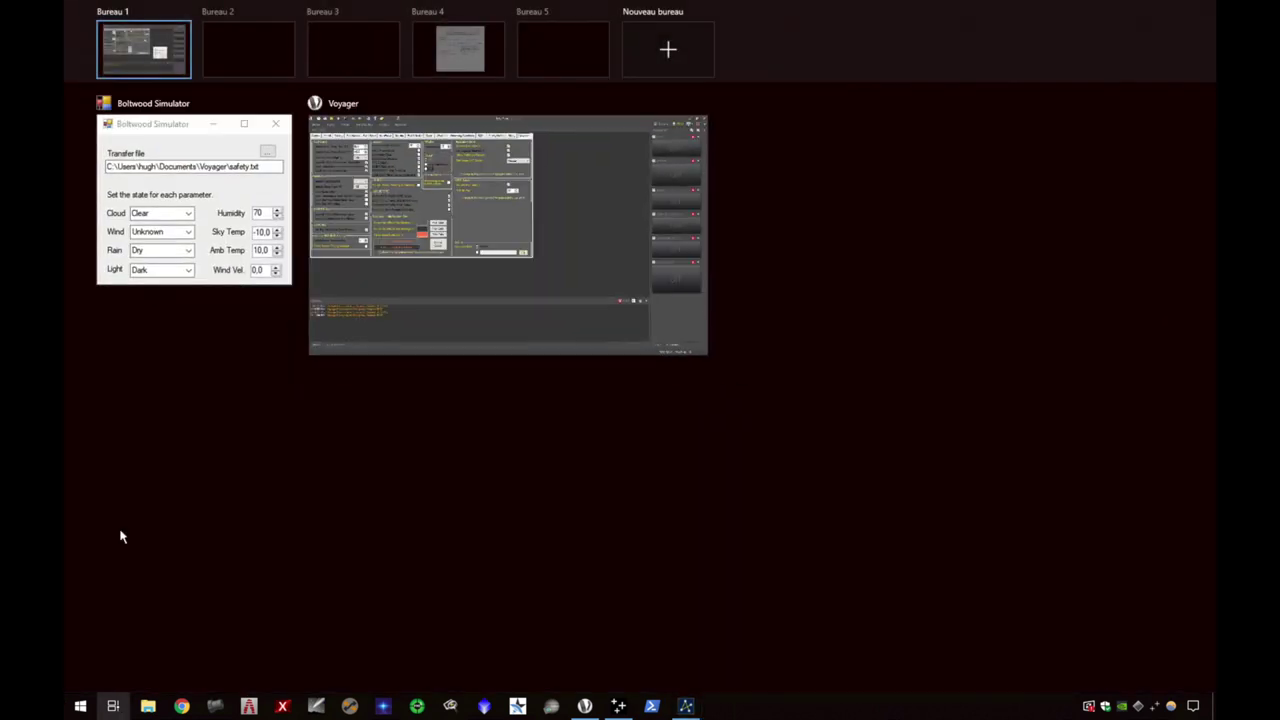
right_click(221, 217)
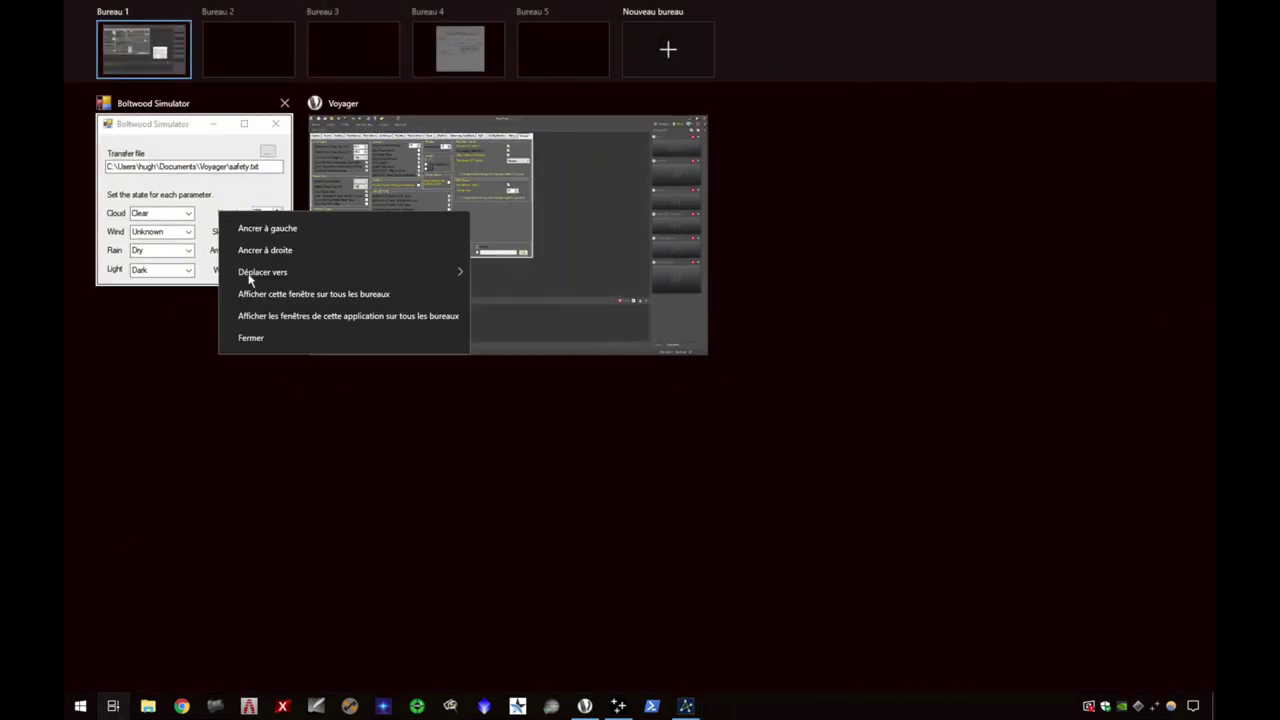
mouse_move(273, 282)
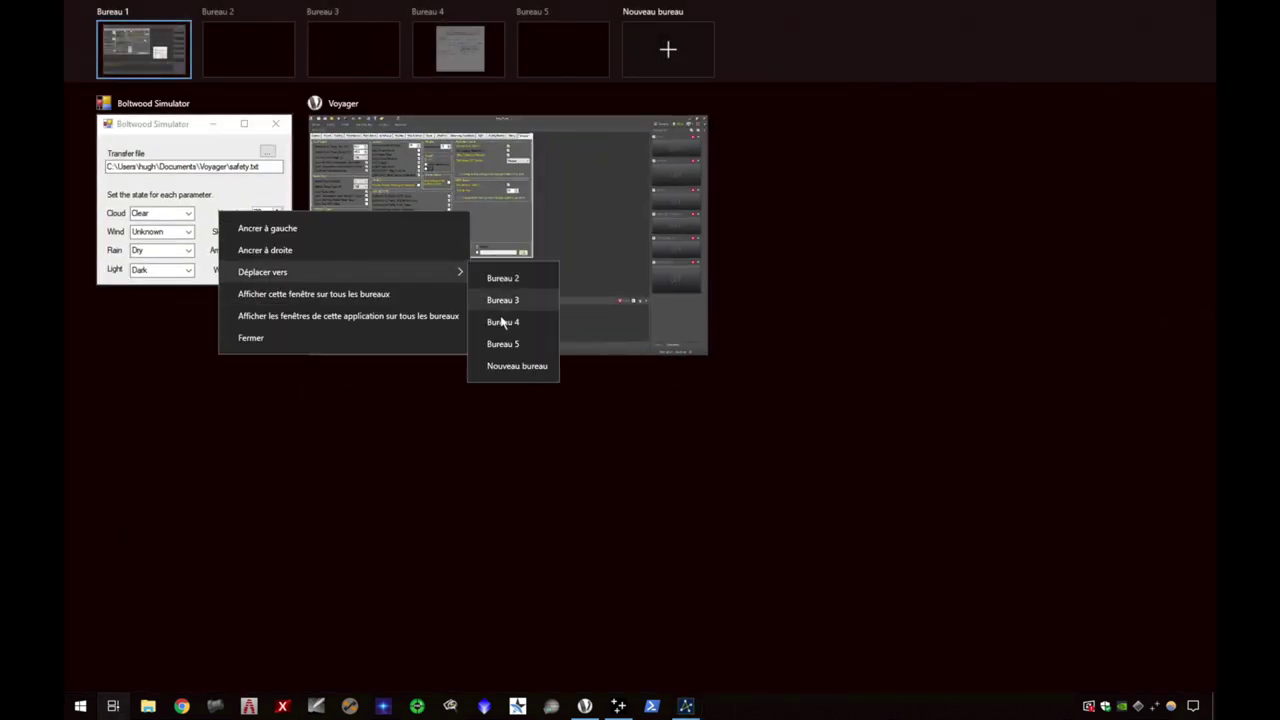
left_click(502, 322)
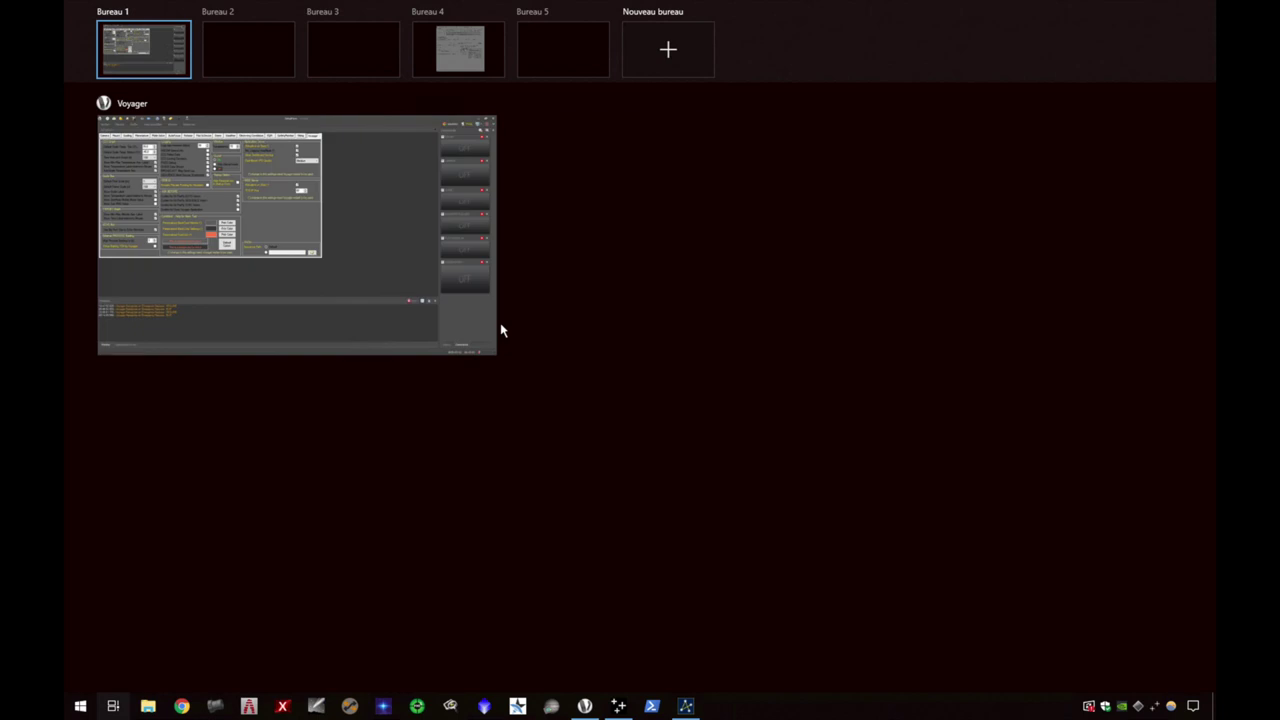
Step: Arrange the Sky simulator and Boltwood Simulator windows side by side on Bureau 4, and return to Voyager
left_click(435, 61)
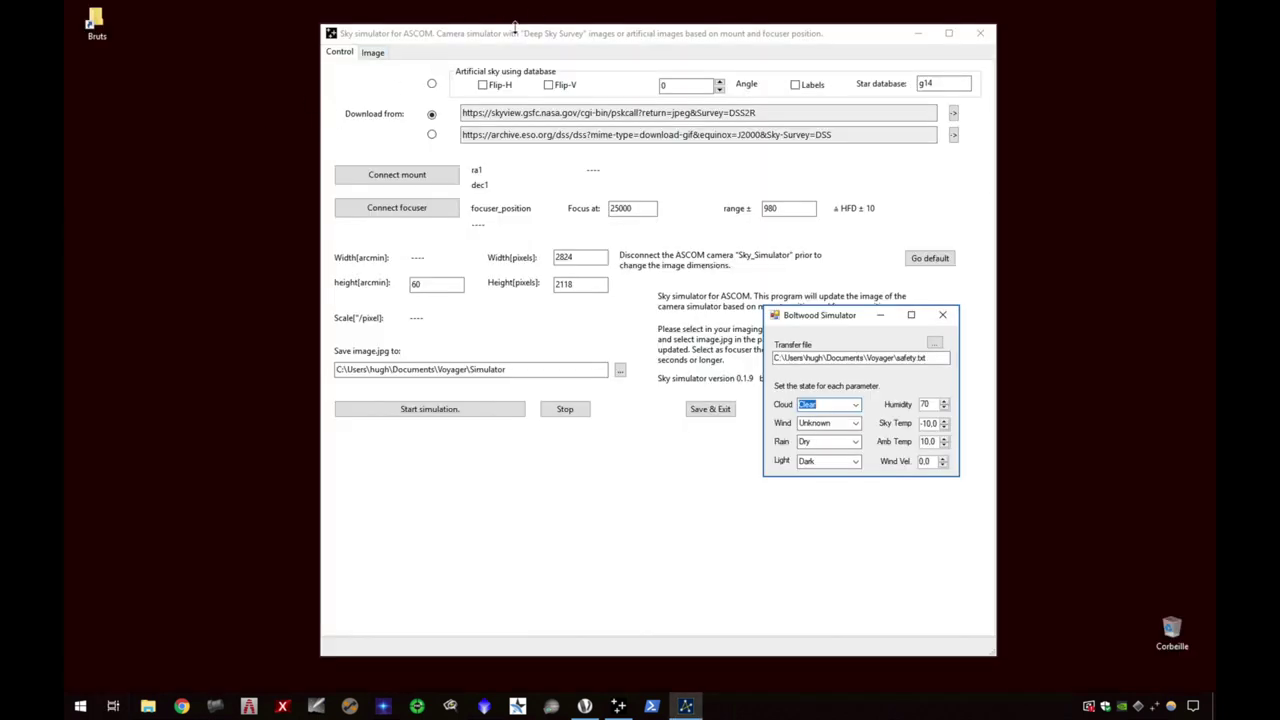
left_click_drag(520, 39, 727, 37)
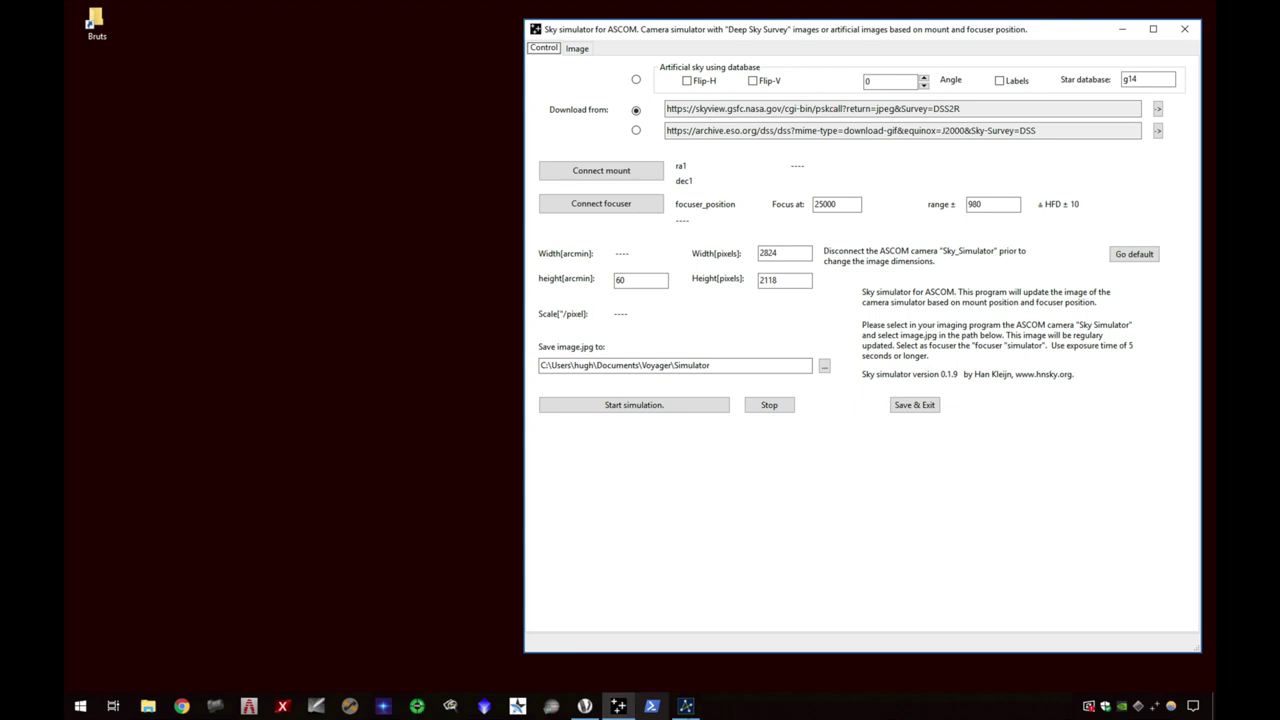
mouse_move(686, 706)
left_click(690, 665)
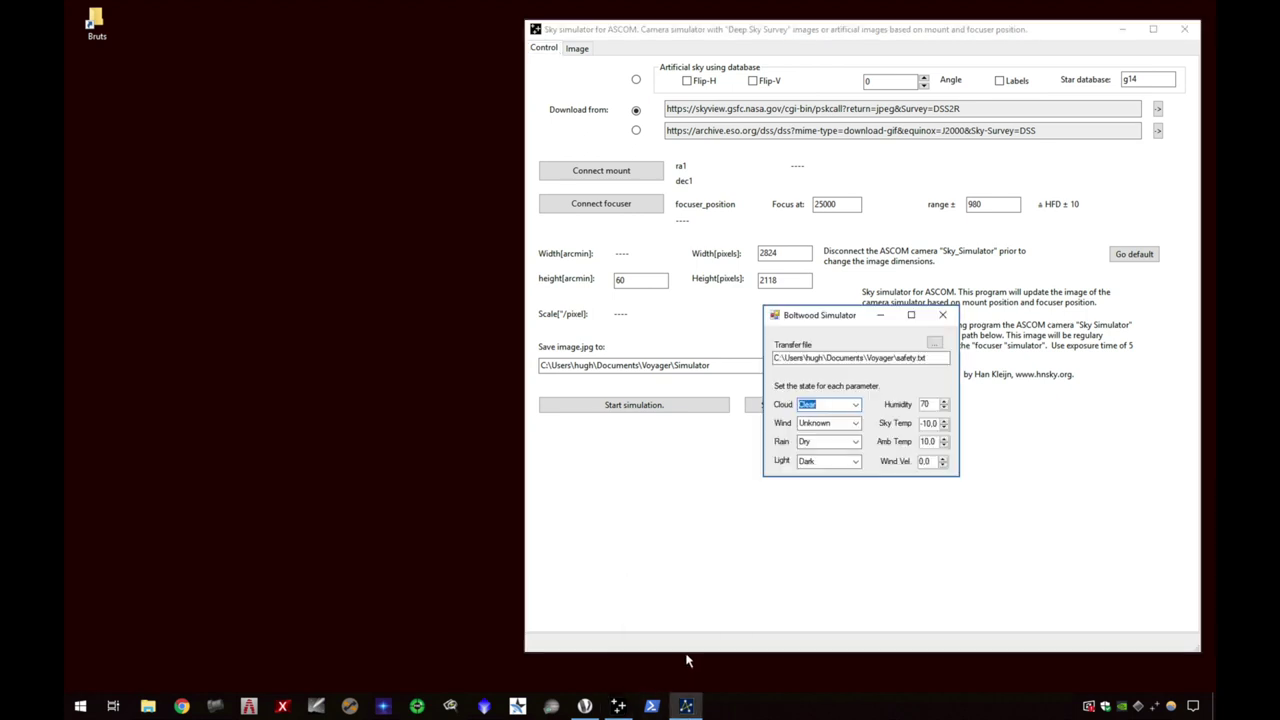
left_click_drag(843, 321, 398, 34)
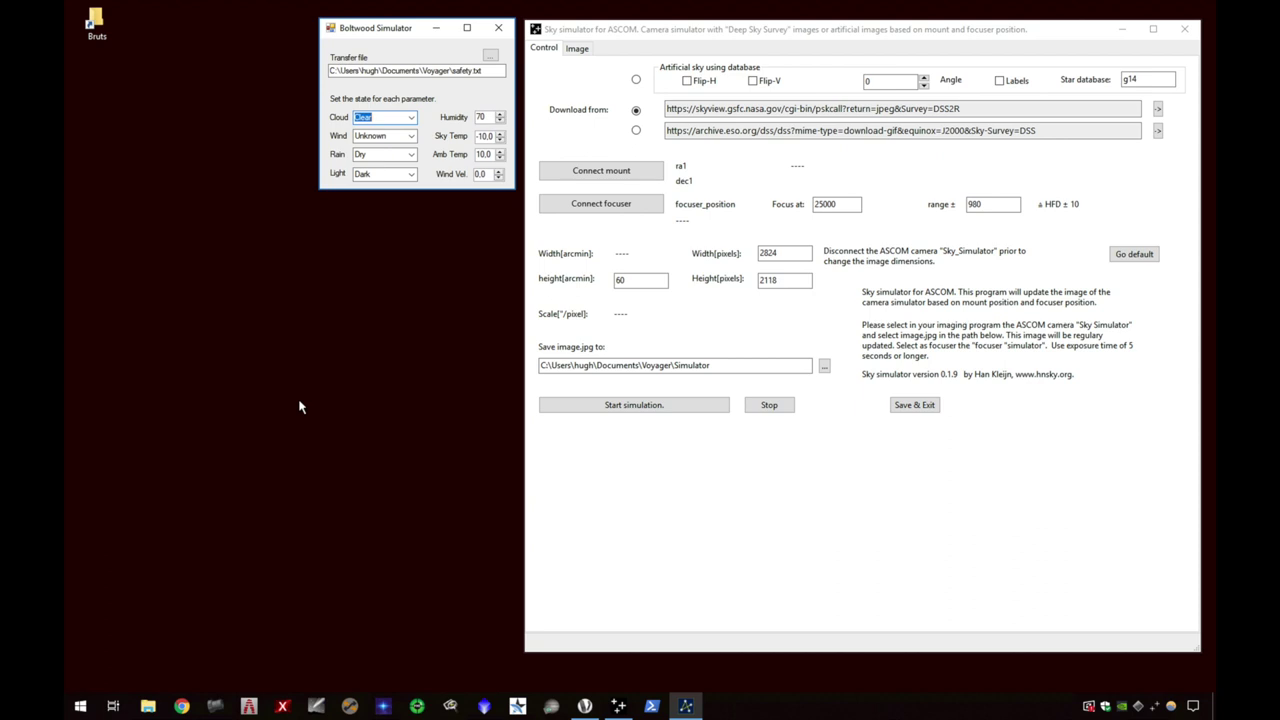
key("super+d")
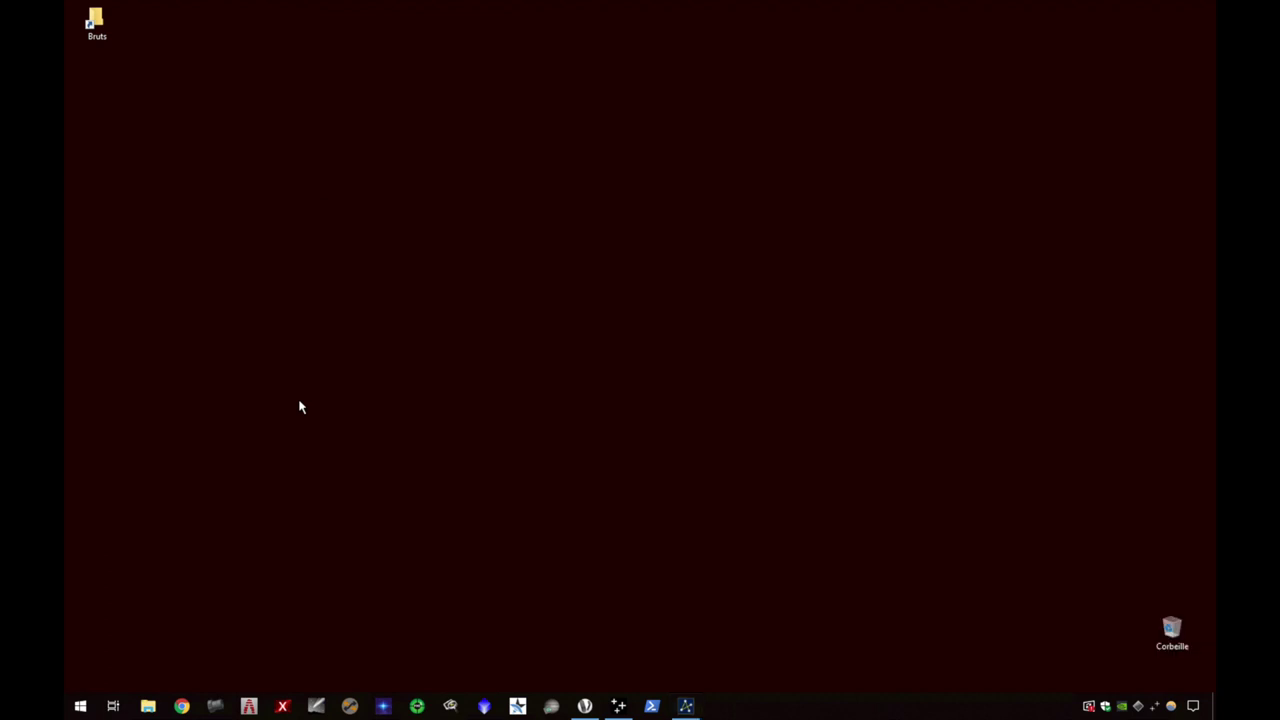
key("alt+Tab")
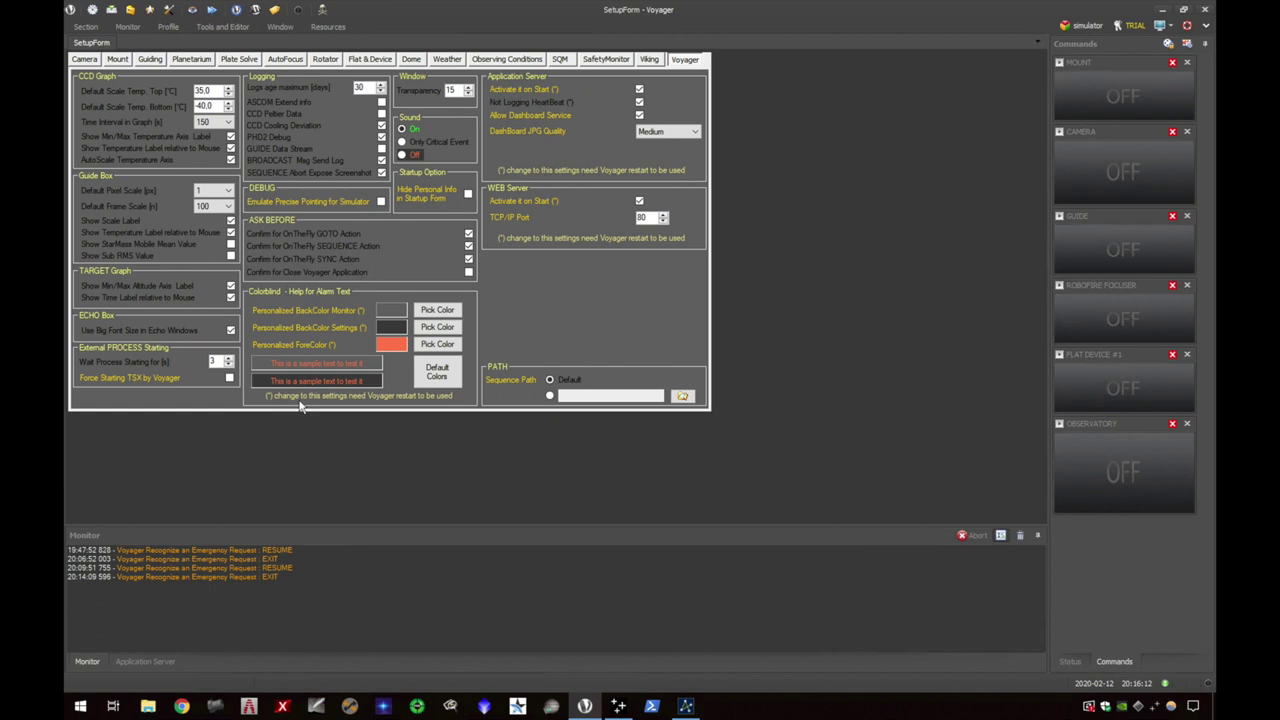